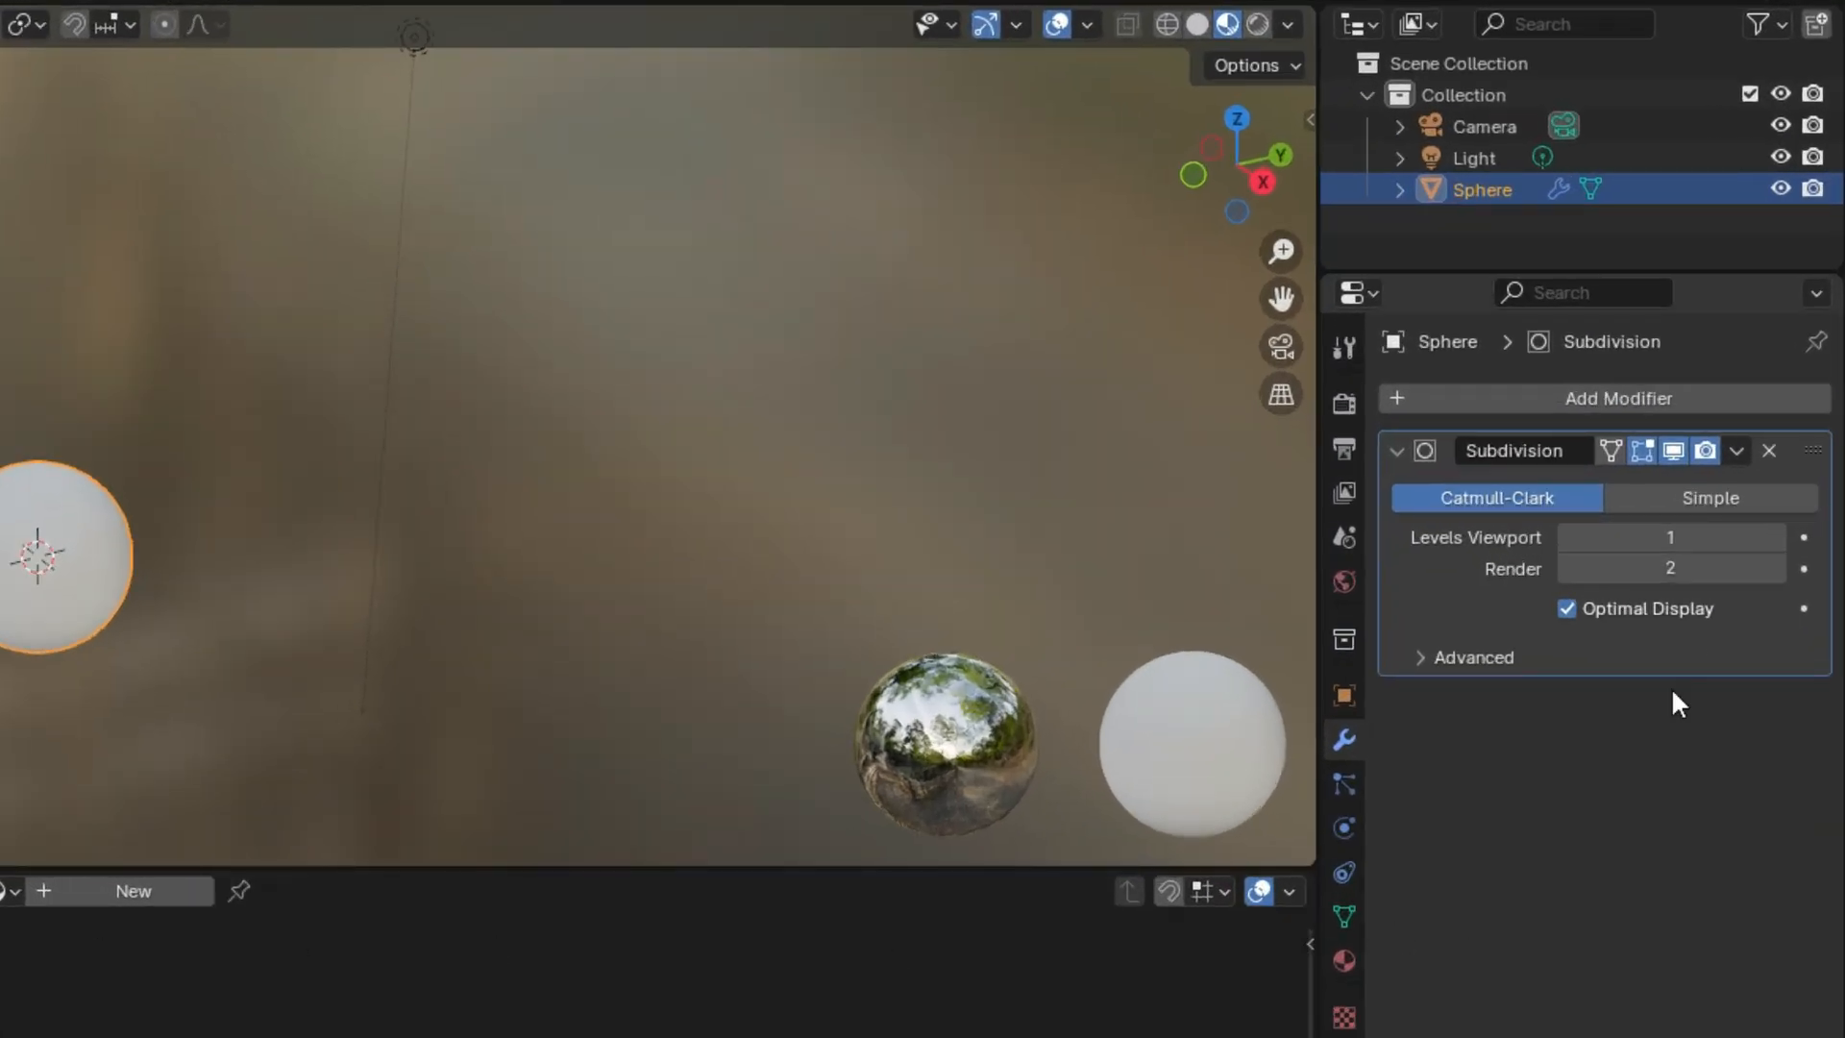
Set the sphere's Subdivision viewport level to 2 and shade the sphere smooth.
{"action": "left_click", "coordinate": [1773, 537]}
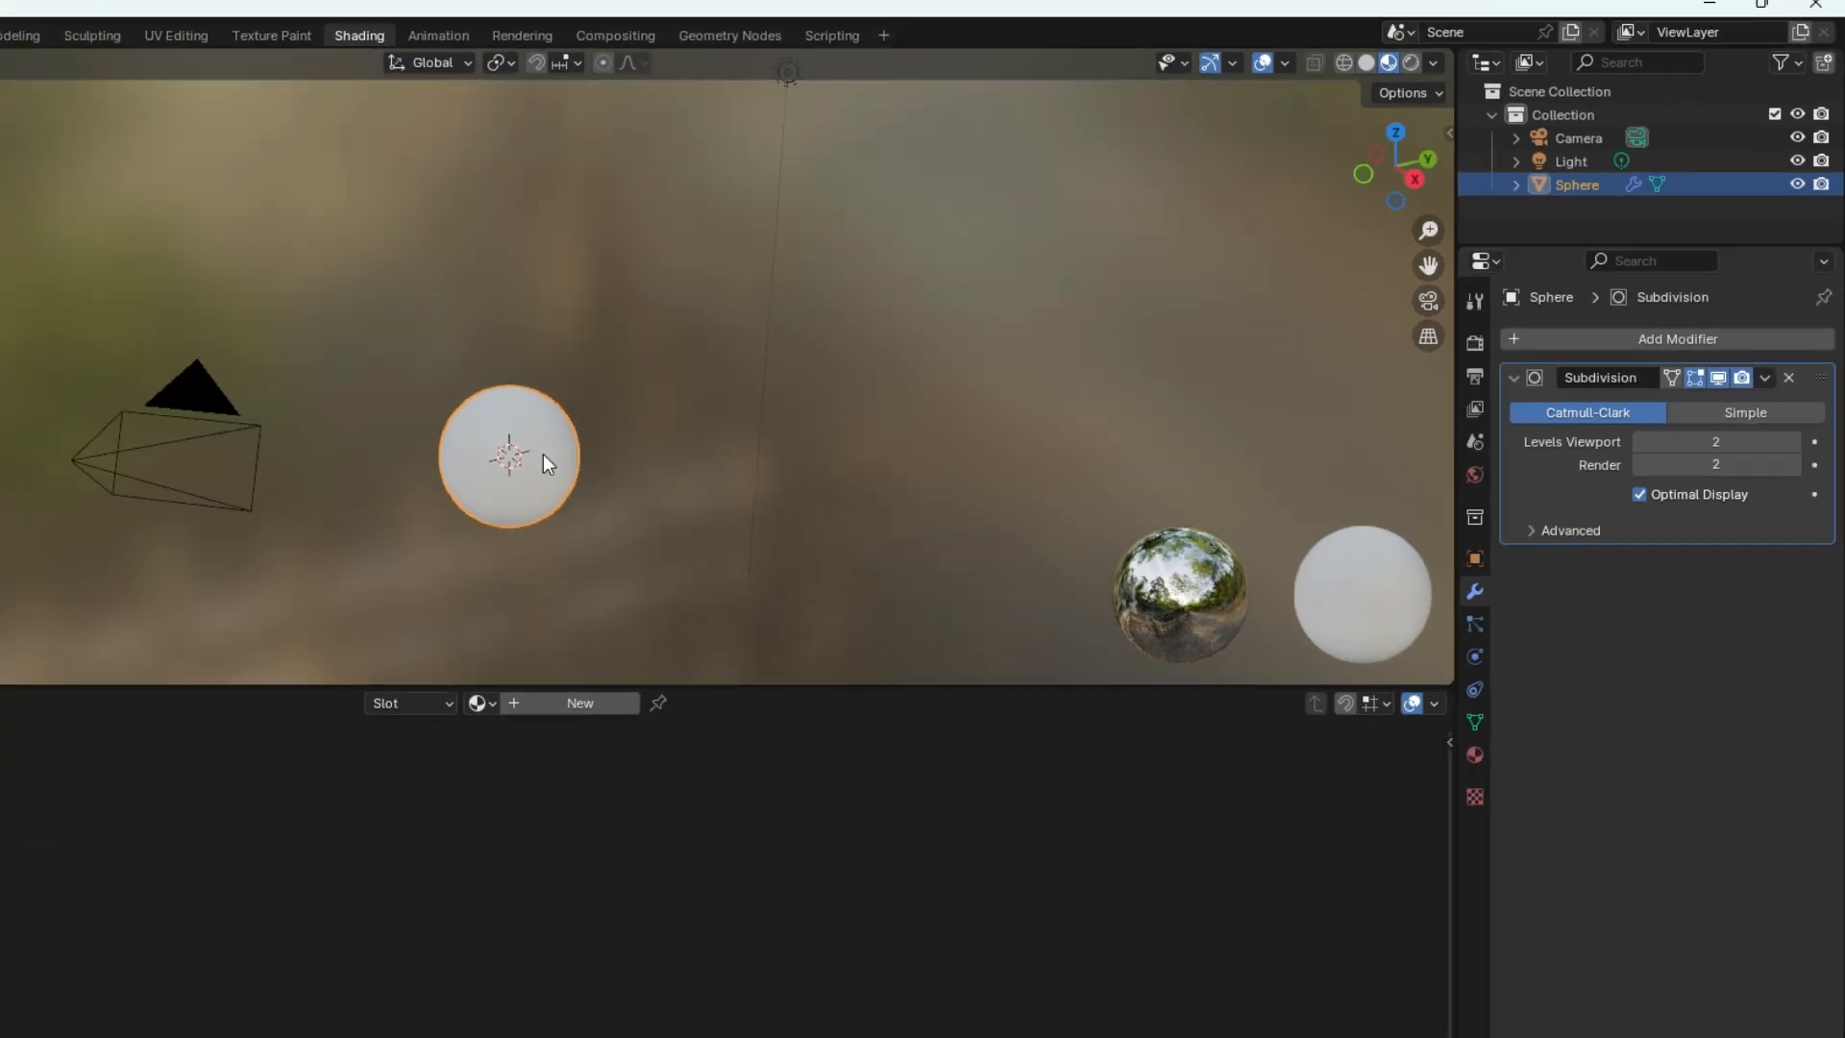
{"action": "right_click", "coordinate": [84, 554]}
{"action": "left_click", "coordinate": [770, 404]}
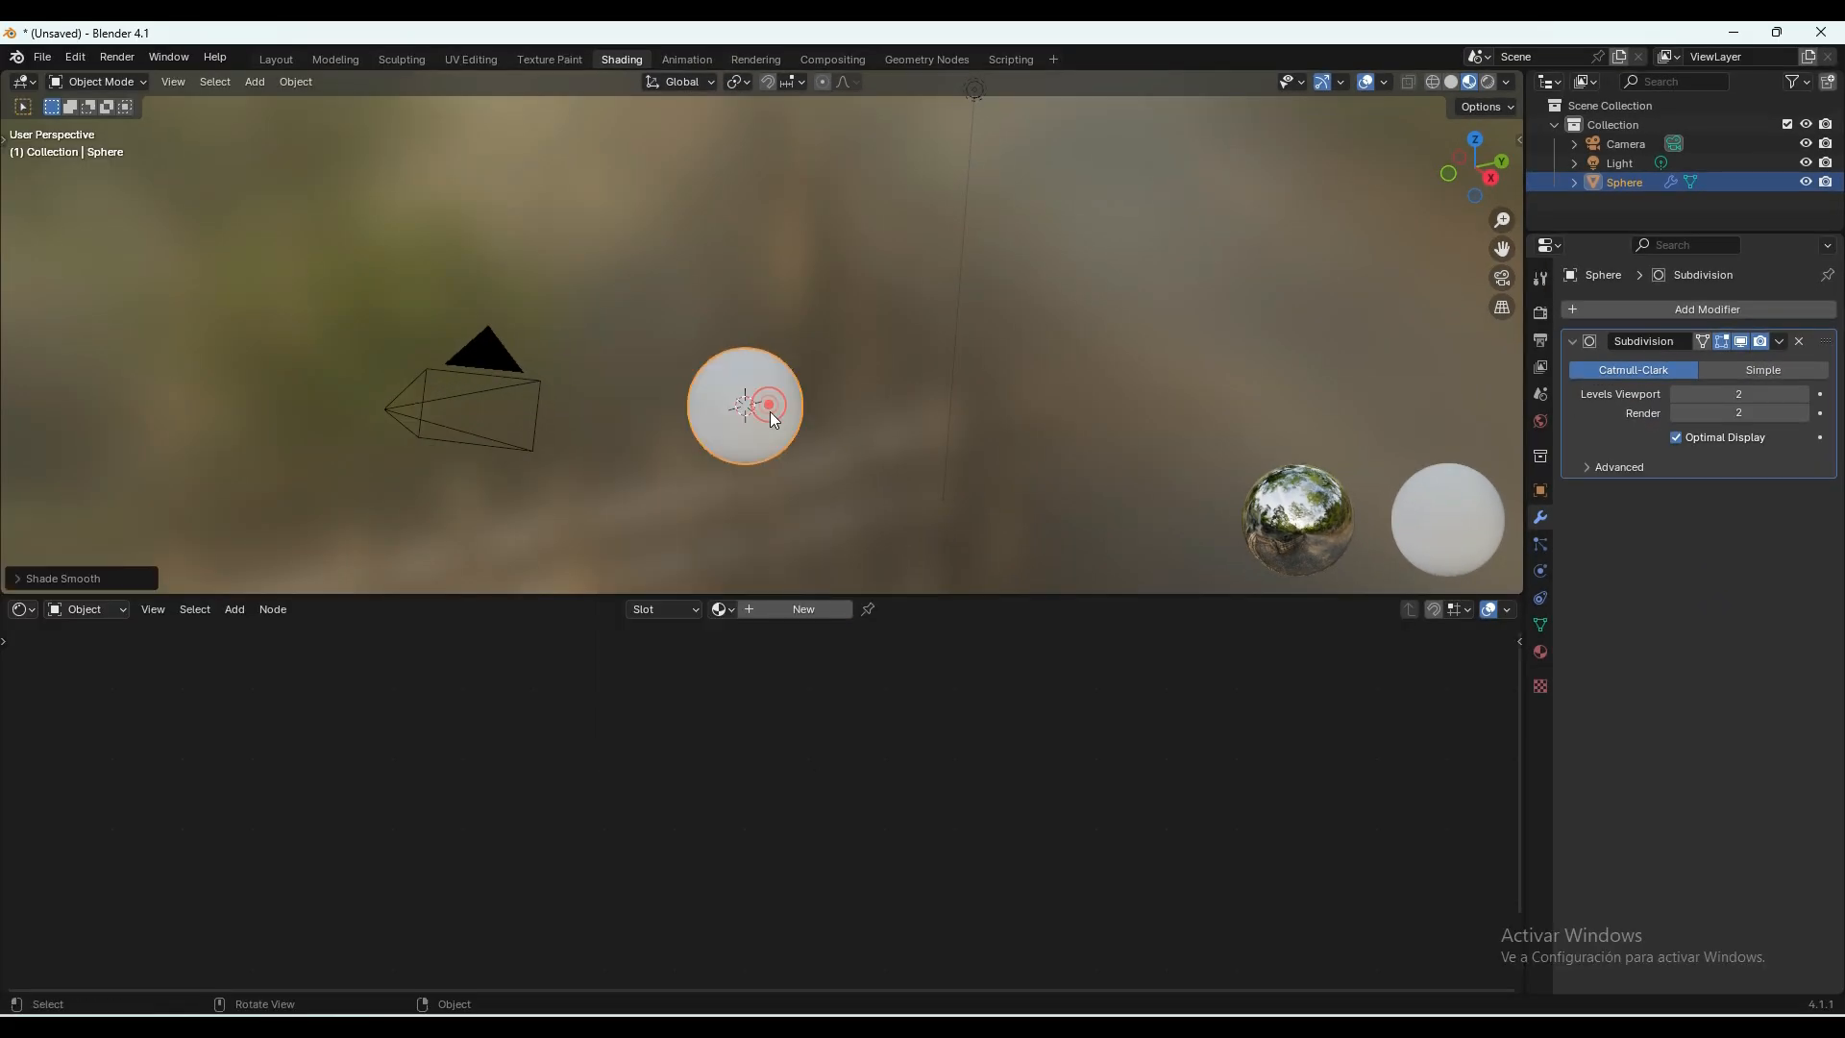
Create a new material for the sphere.
{"action": "scroll", "coordinate": [763, 438], "scroll_direction": "up", "scroll_amount": 5}
{"action": "middle_click_drag", "start_coordinate": [764, 483], "coordinate": [796, 293], "text": "shift"}
{"action": "left_click", "coordinate": [797, 609]}
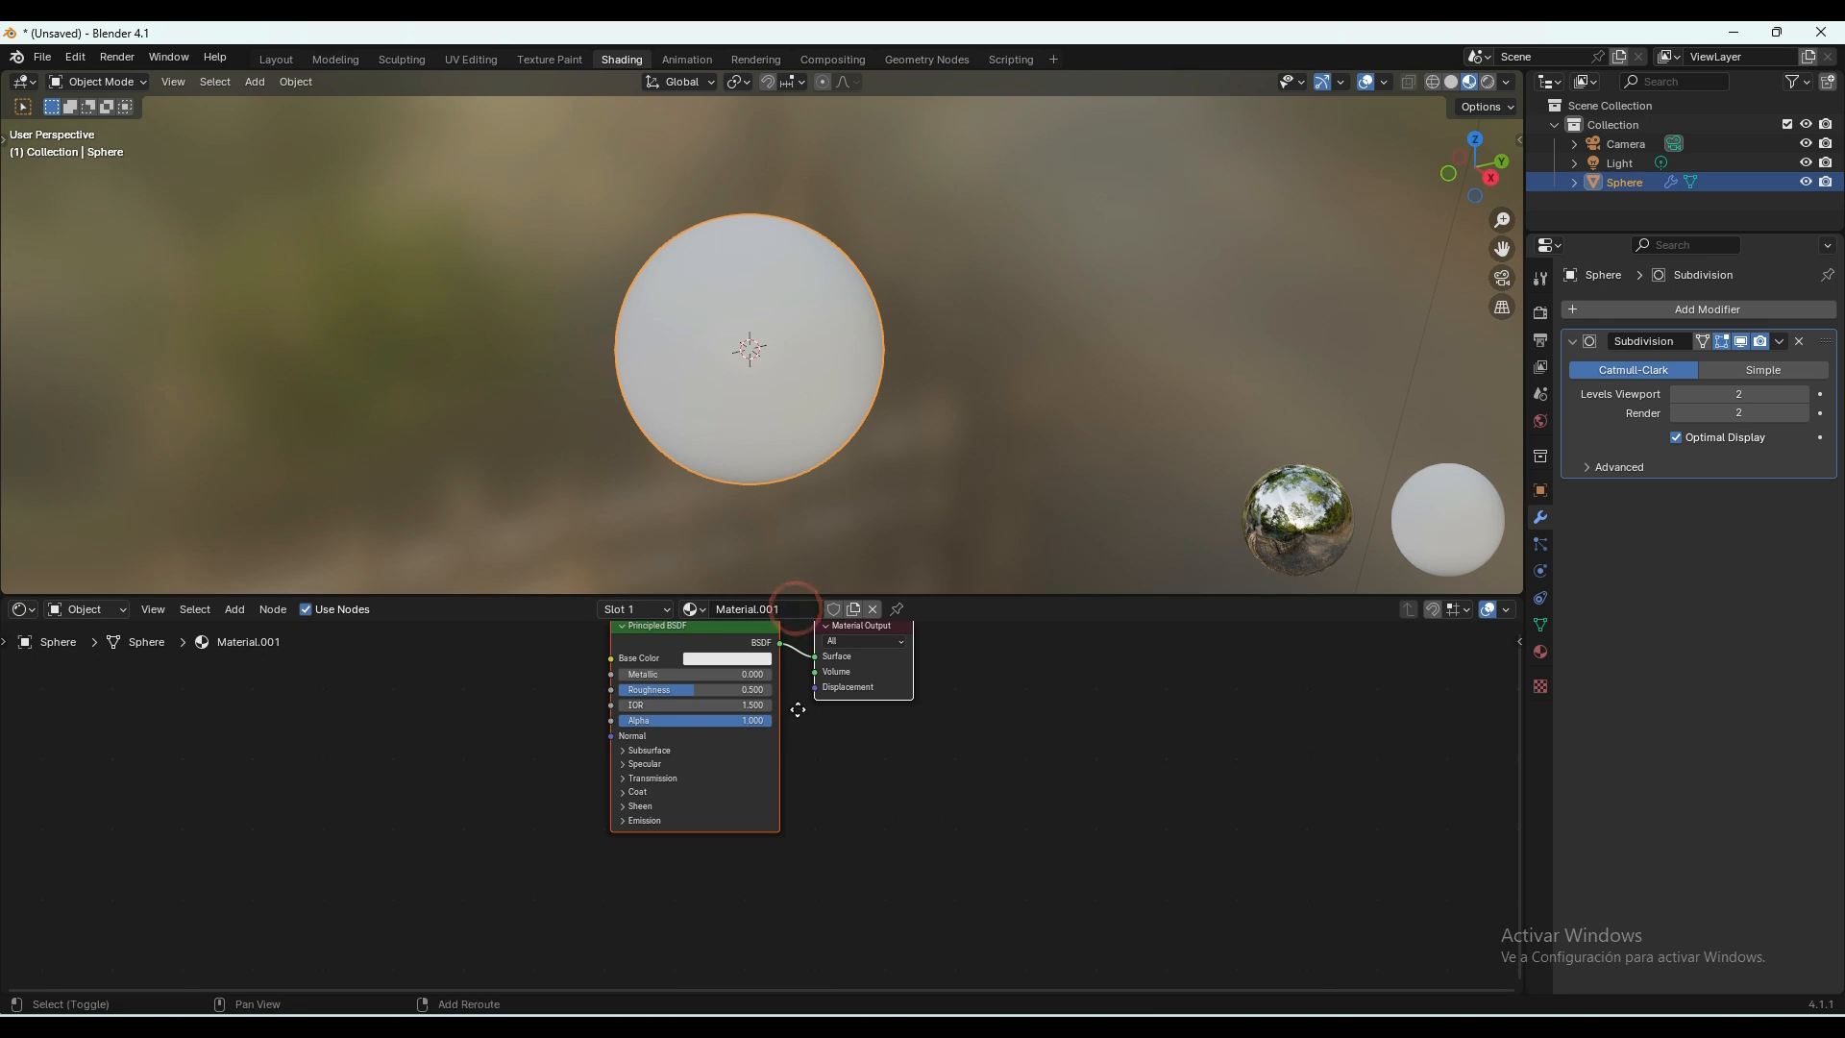
Add a Texture Coordinate node and a Mapping node in the empty space before the Principled BSDF.
{"action": "left_click", "coordinate": [218, 659]}
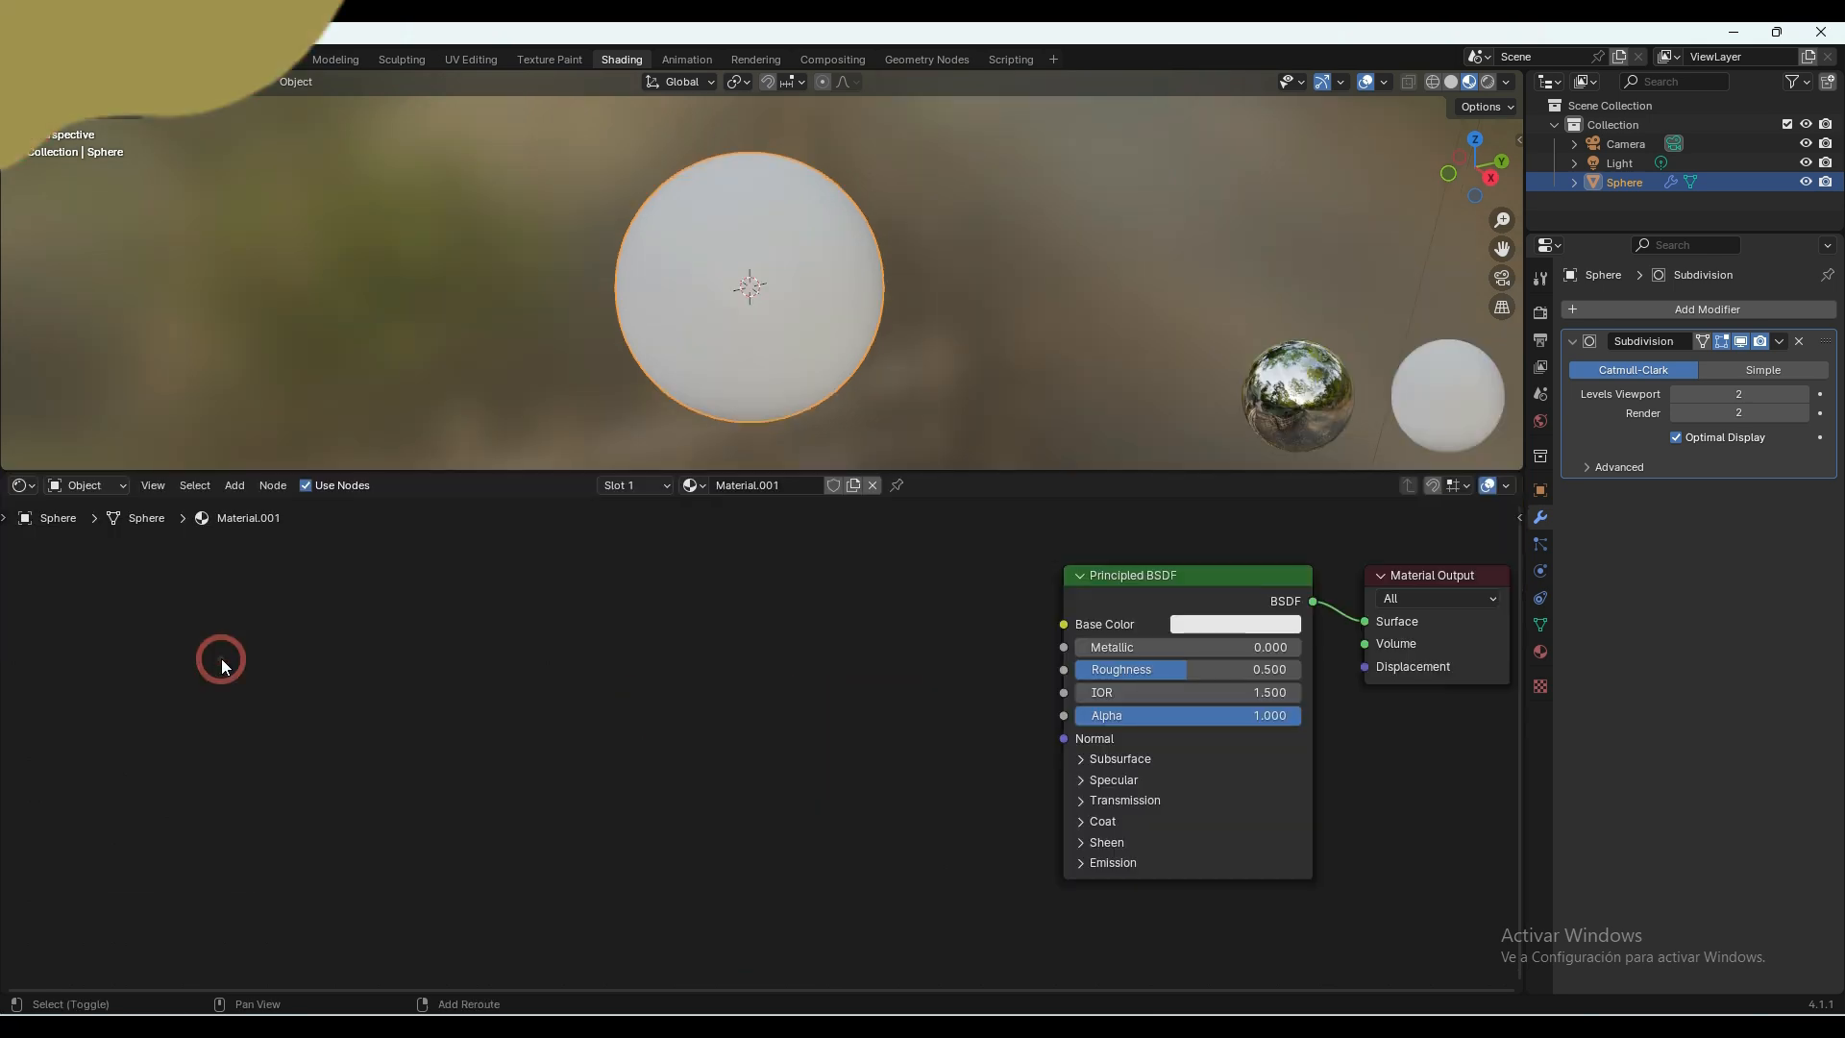
{"action": "key", "text": "shift+a"}
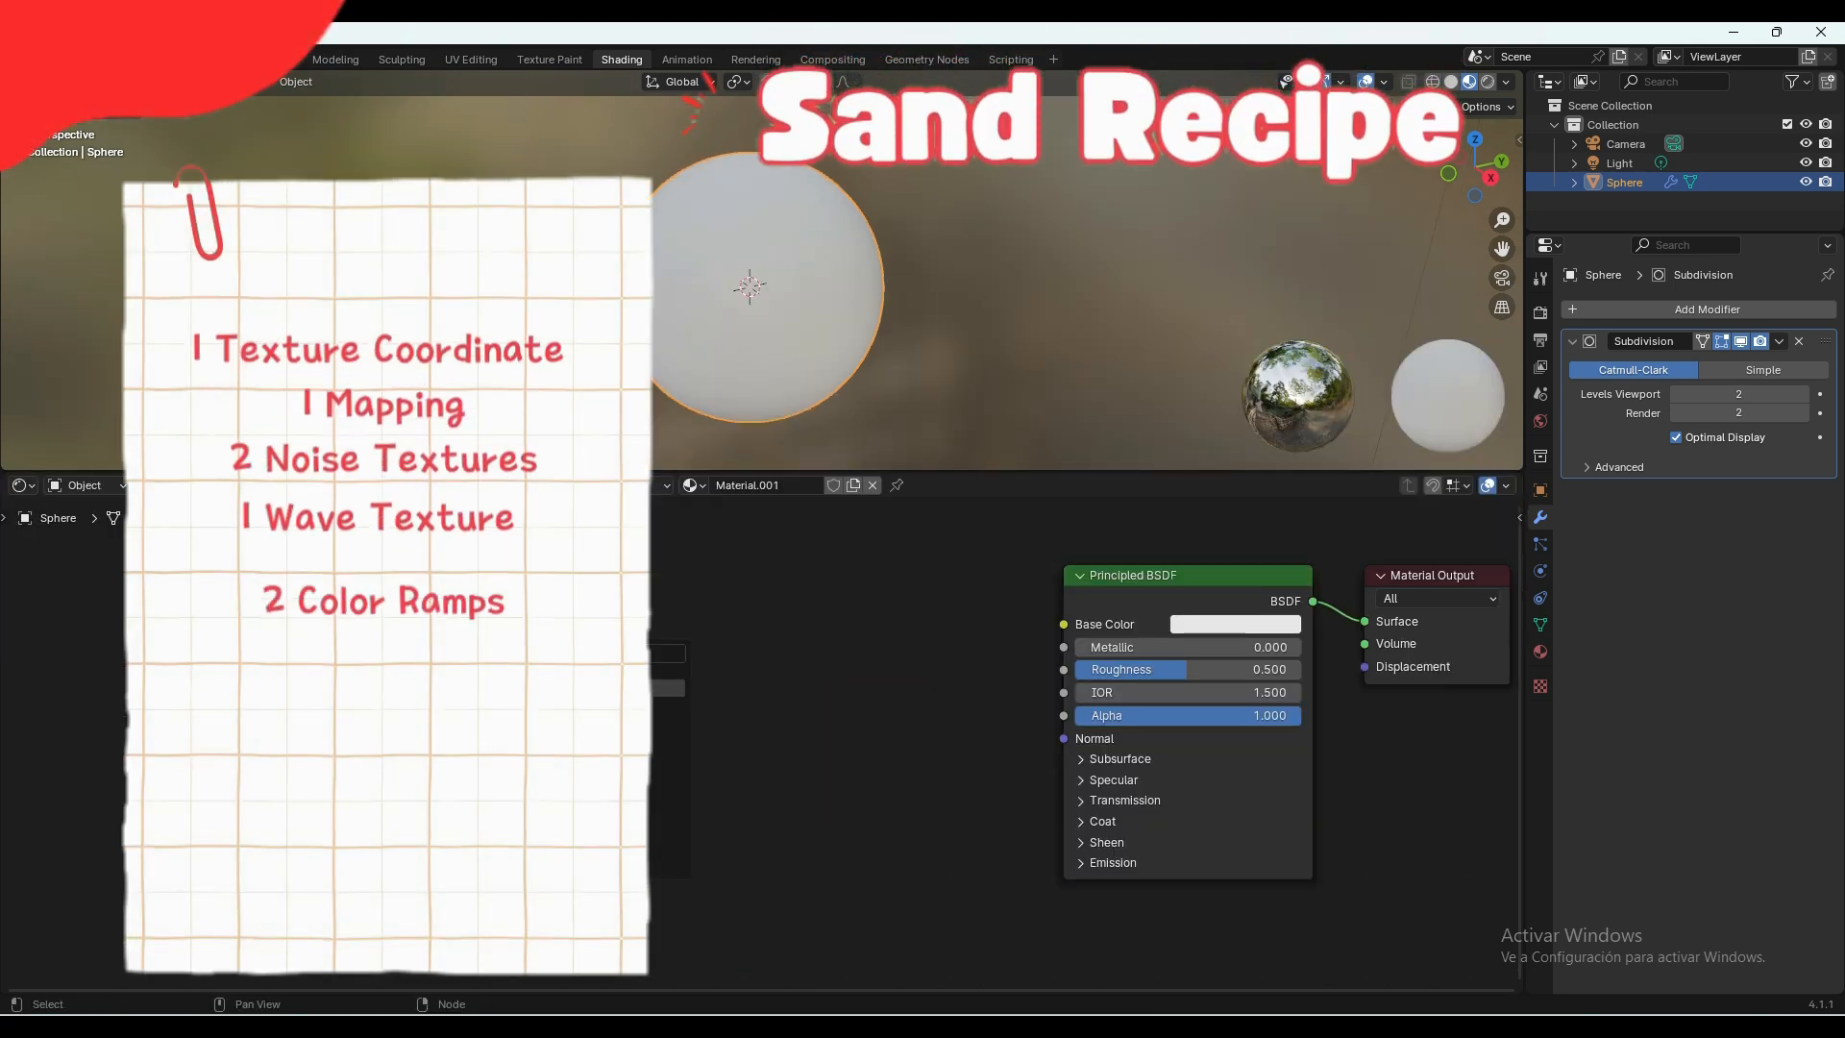
{"action": "key", "text": "Return"}
{"action": "left_click", "coordinate": [206, 639]}
{"action": "key", "text": "shift+a"}
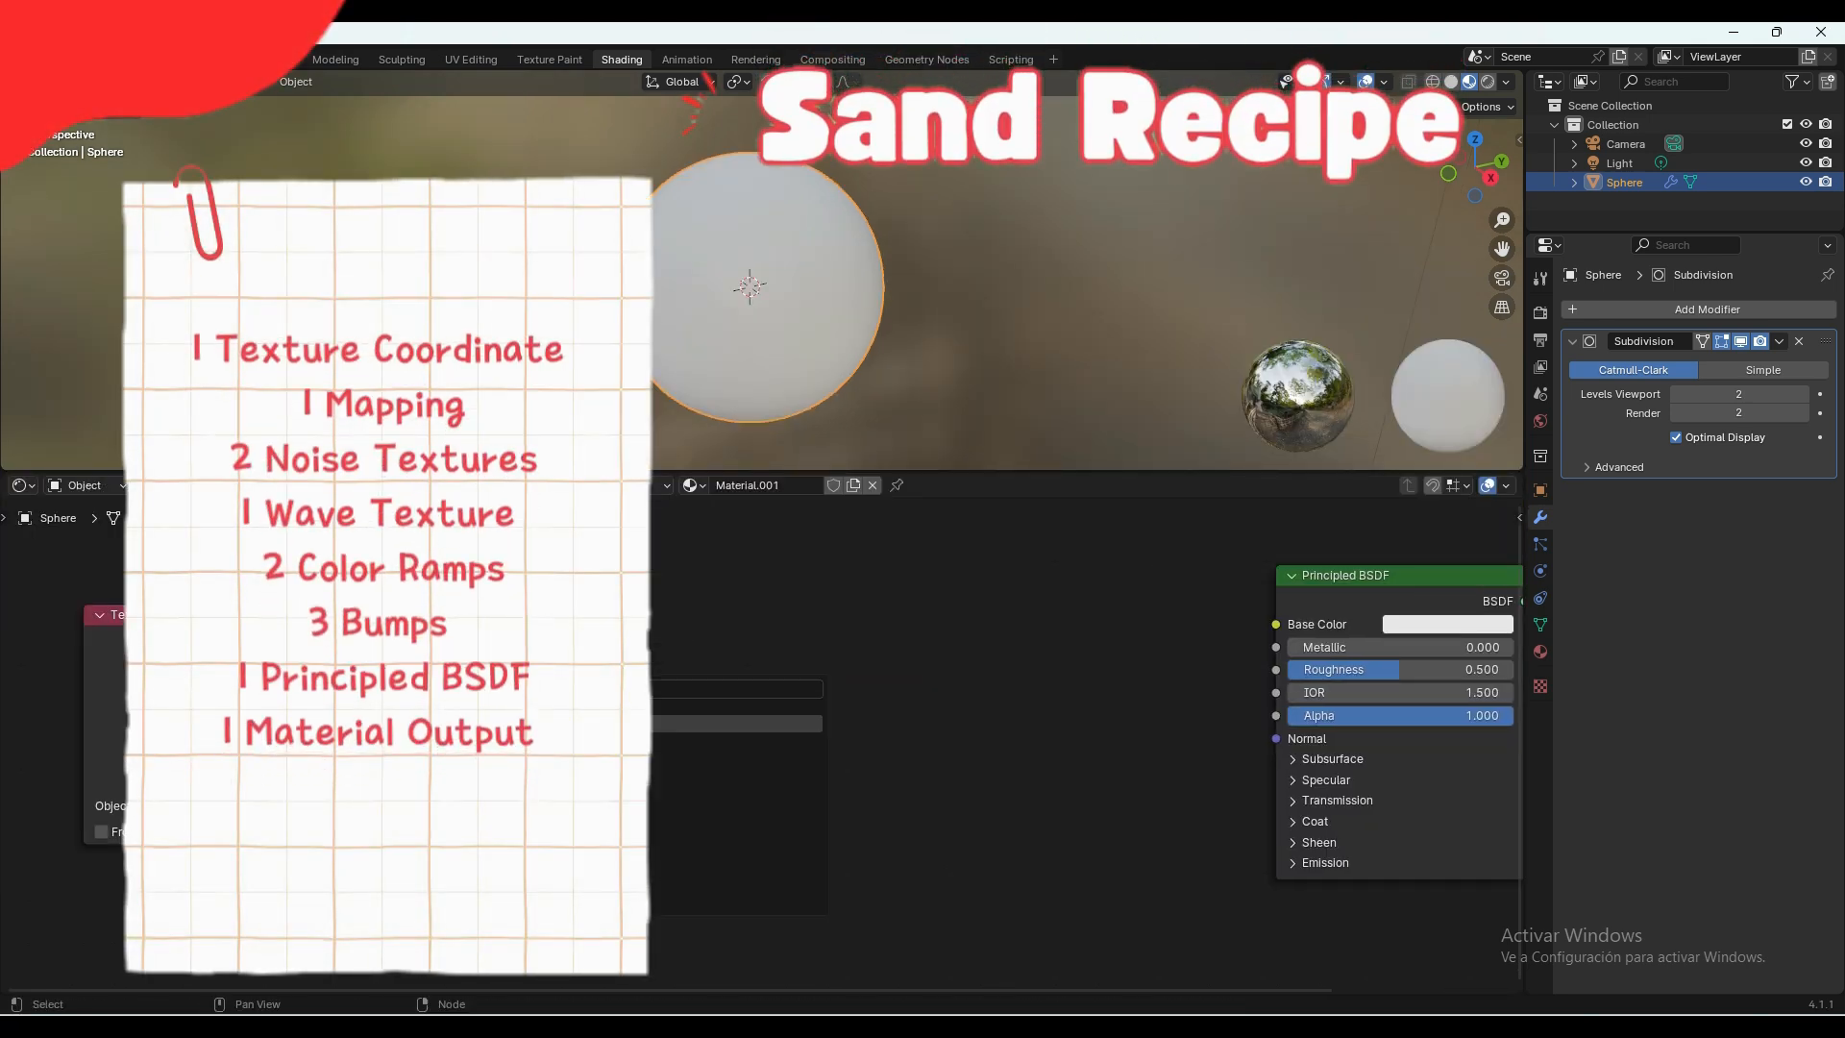
{"action": "key", "text": "Down"}
{"action": "key", "text": "Return"}
{"action": "left_click", "coordinate": [288, 623]}
Add two Noise Textures, one Wave Texture, two Color Ramps and three Bump nodes between the Mapping and Principled BSDF nodes.
{"action": "key", "text": "shift+a"}
{"action": "type", "text": "noi"}
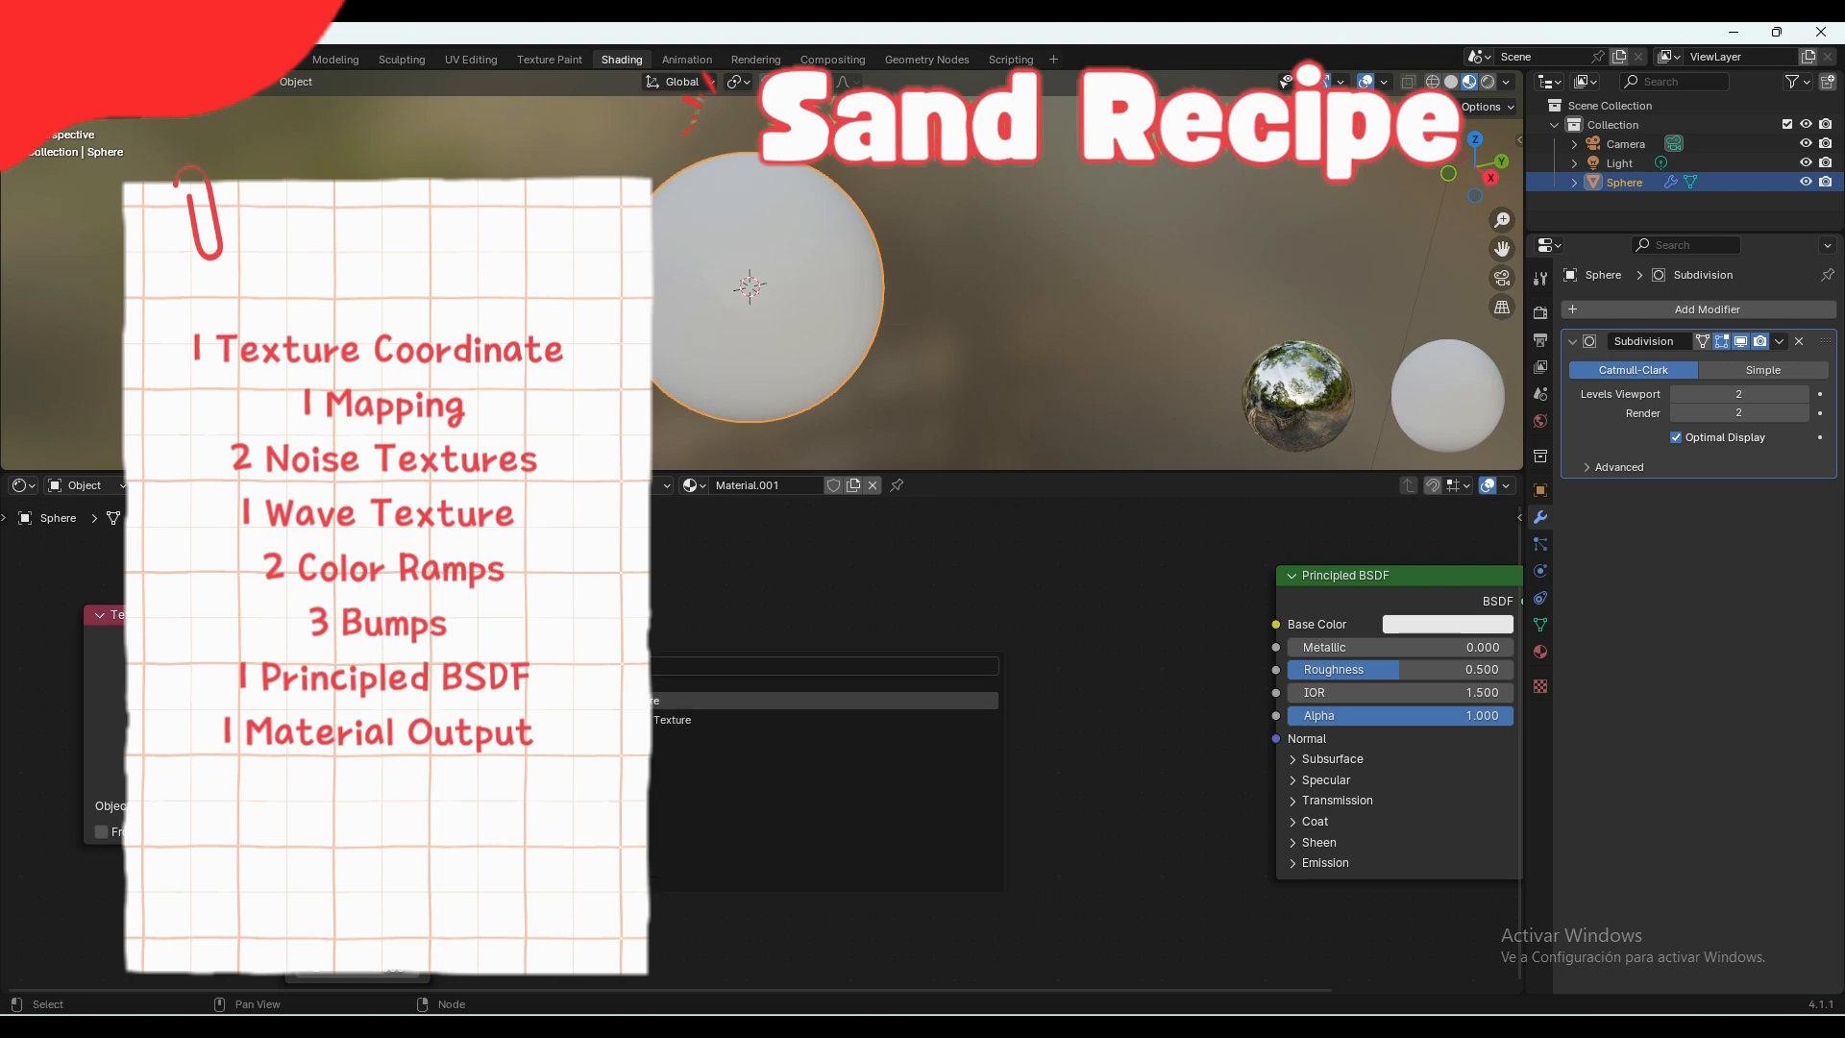
{"action": "key", "text": "Return"}
{"action": "left_click", "coordinate": [399, 528]}
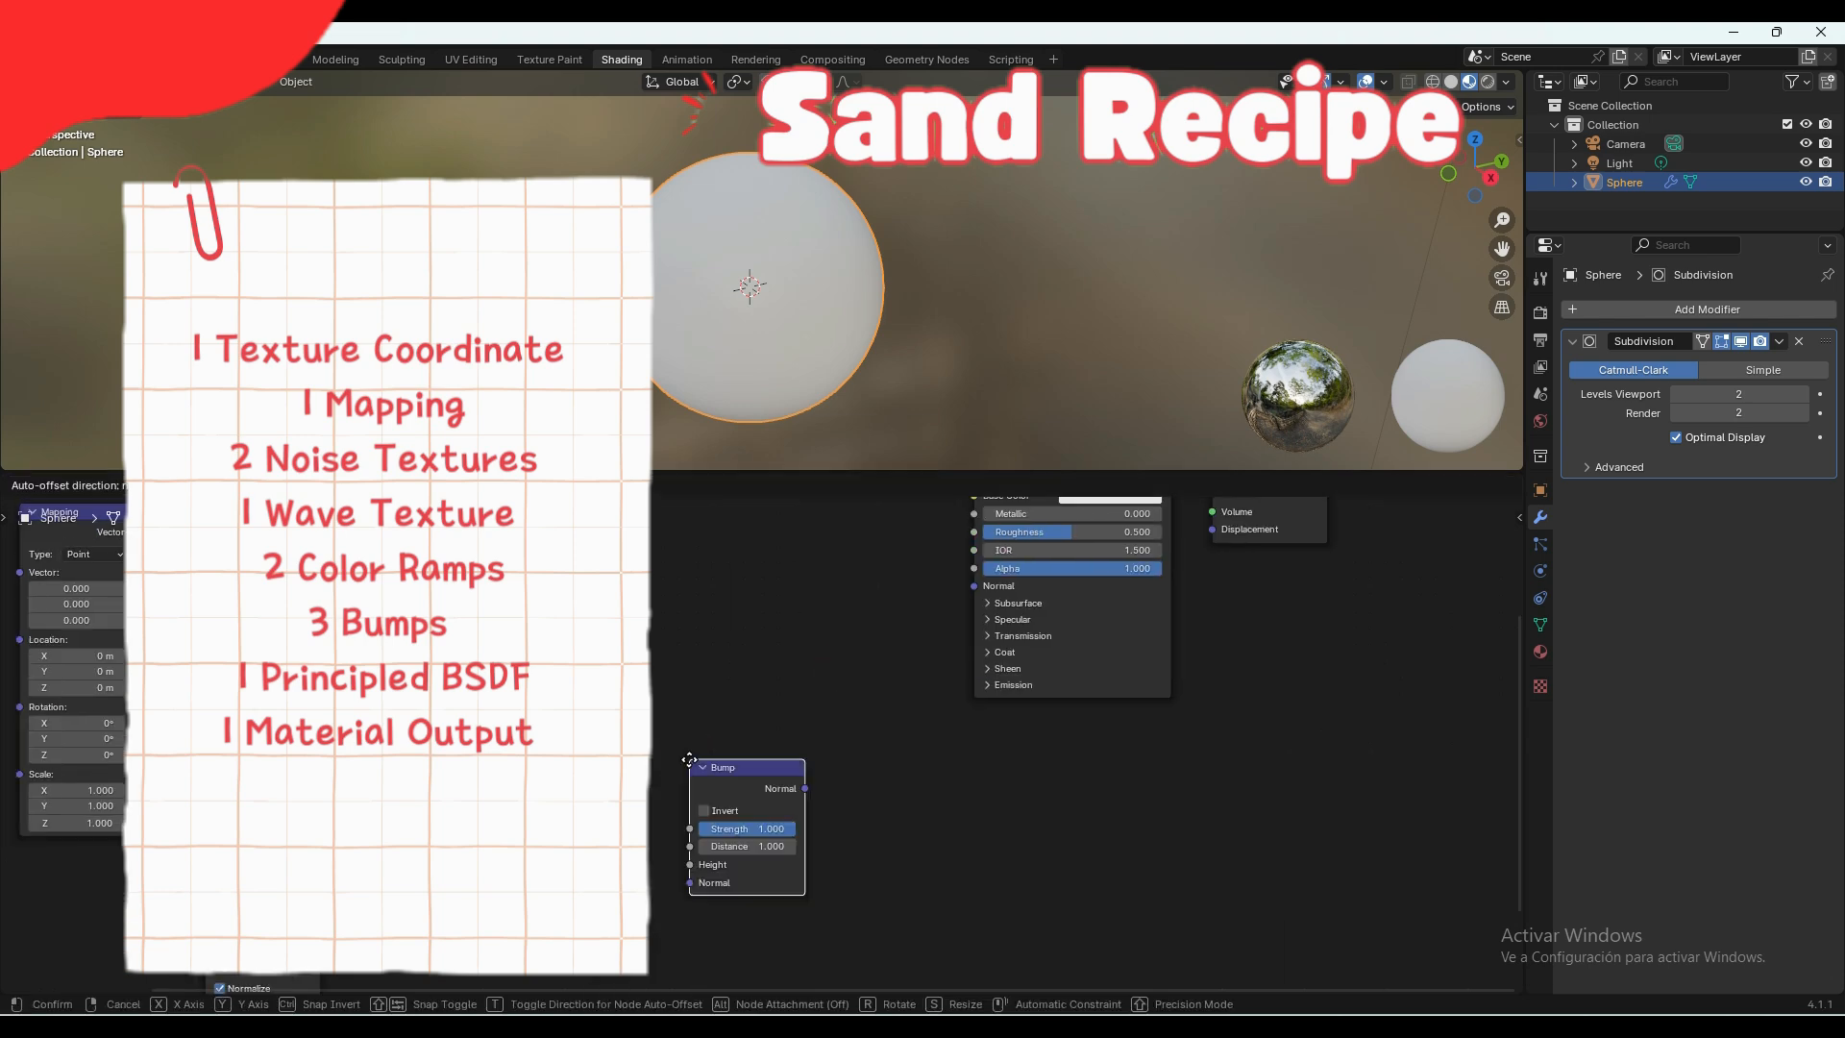
{"action": "left_click", "coordinate": [853, 762]}
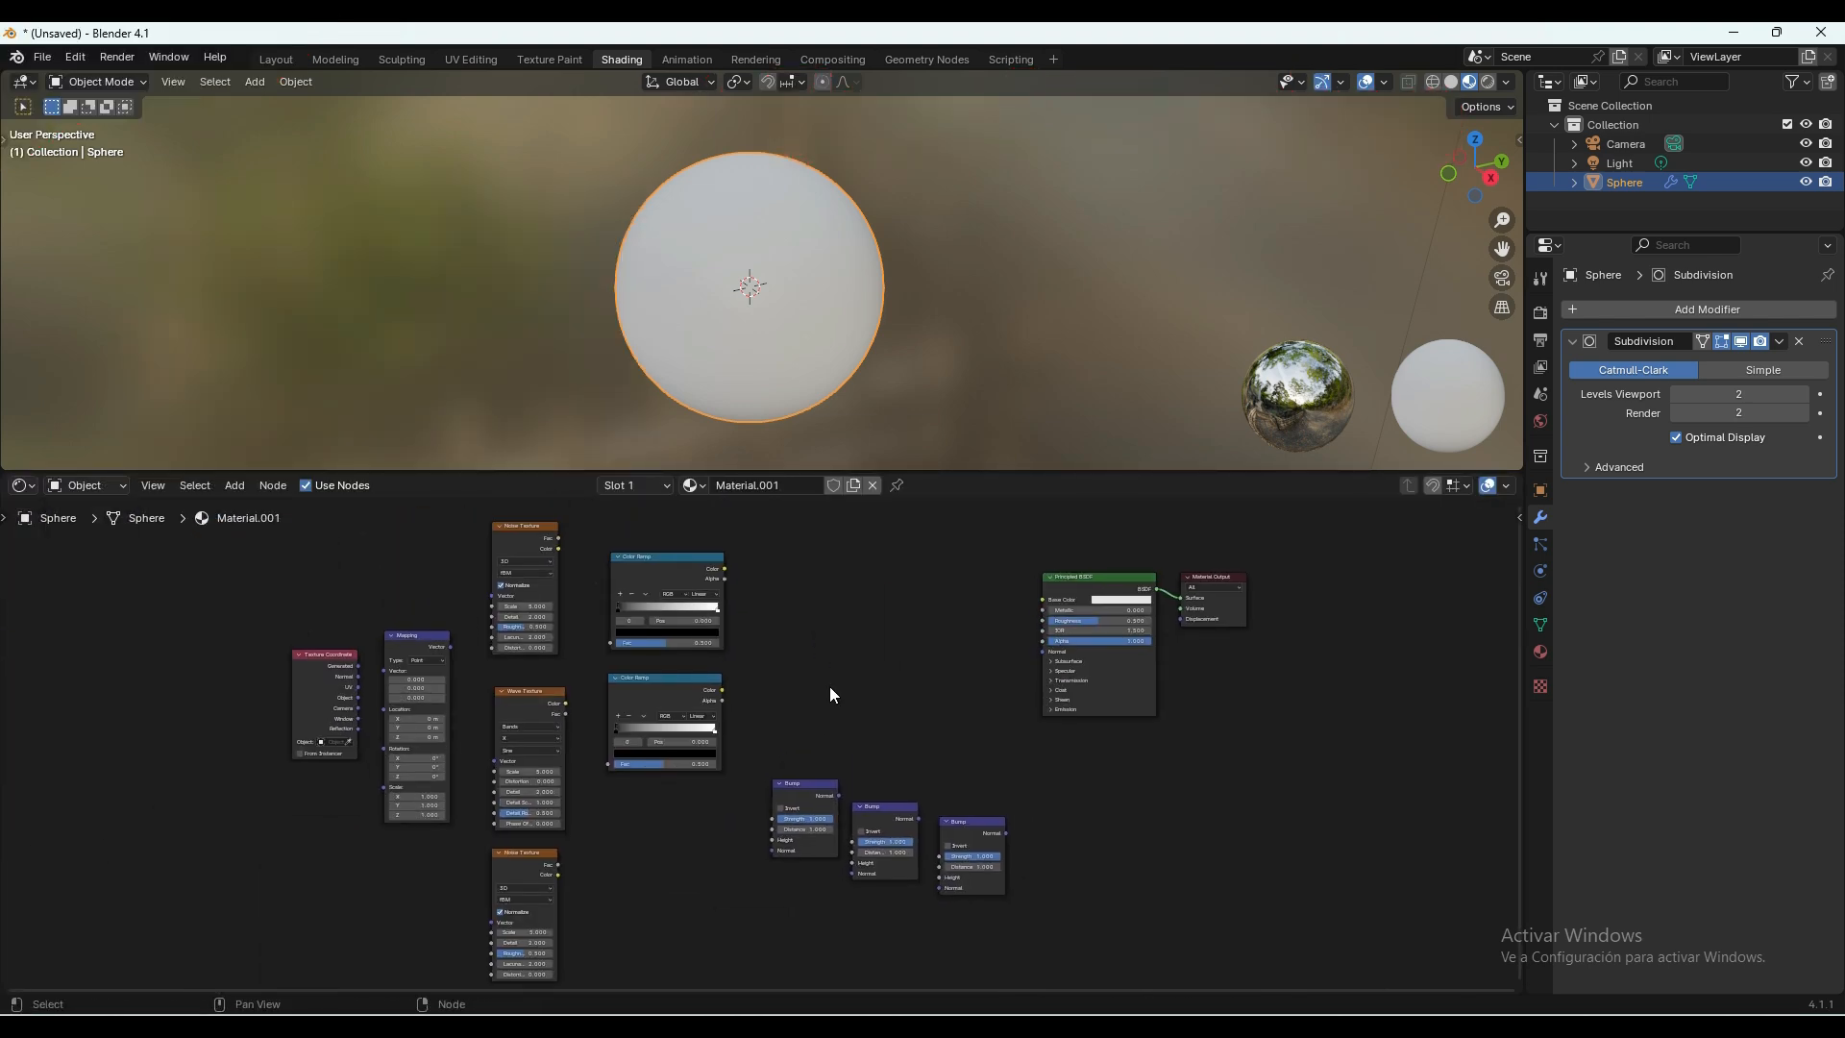
Connect the Texture Coordinate's Object output to the Mapping node's Vector input.
{"action": "middle_click_drag", "start_coordinate": [782, 713], "coordinate": [815, 703], "text": "shift"}
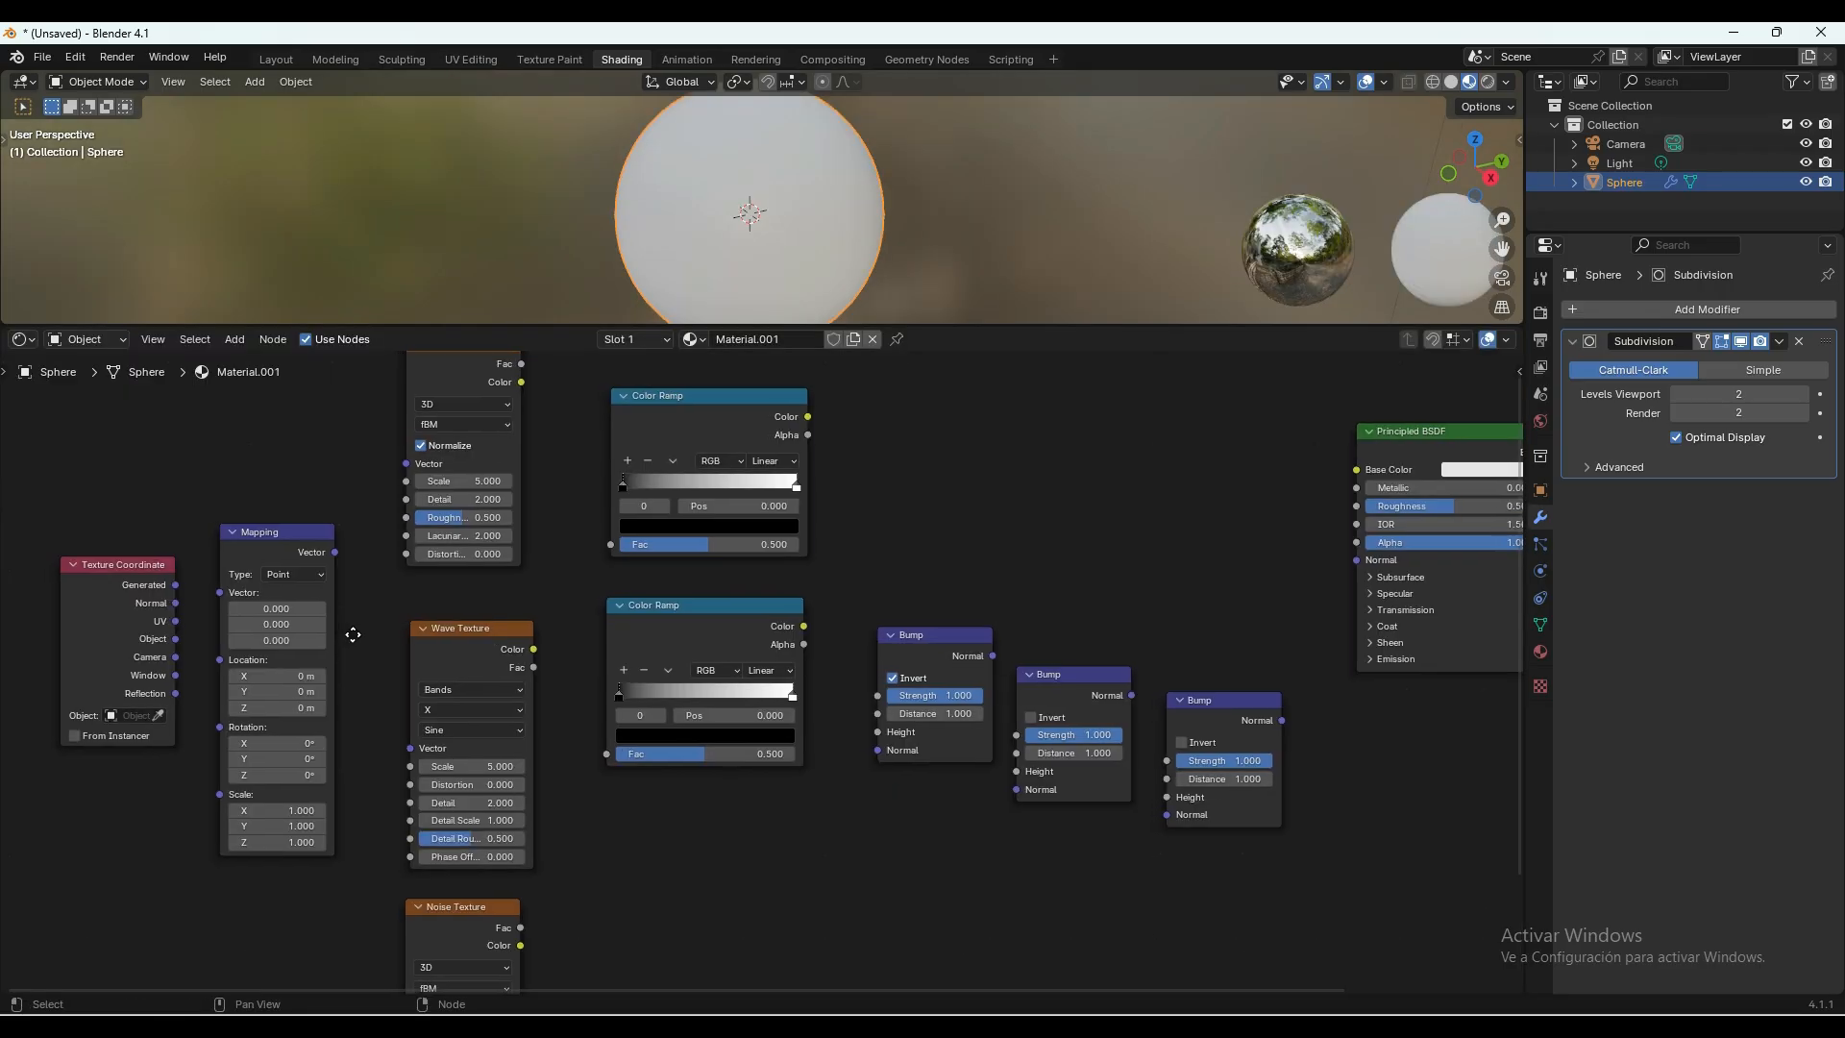
{"action": "middle_click_drag", "start_coordinate": [327, 663], "coordinate": [838, 659]}
{"action": "scroll", "coordinate": [790, 722], "scroll_direction": "up", "scroll_amount": 3}
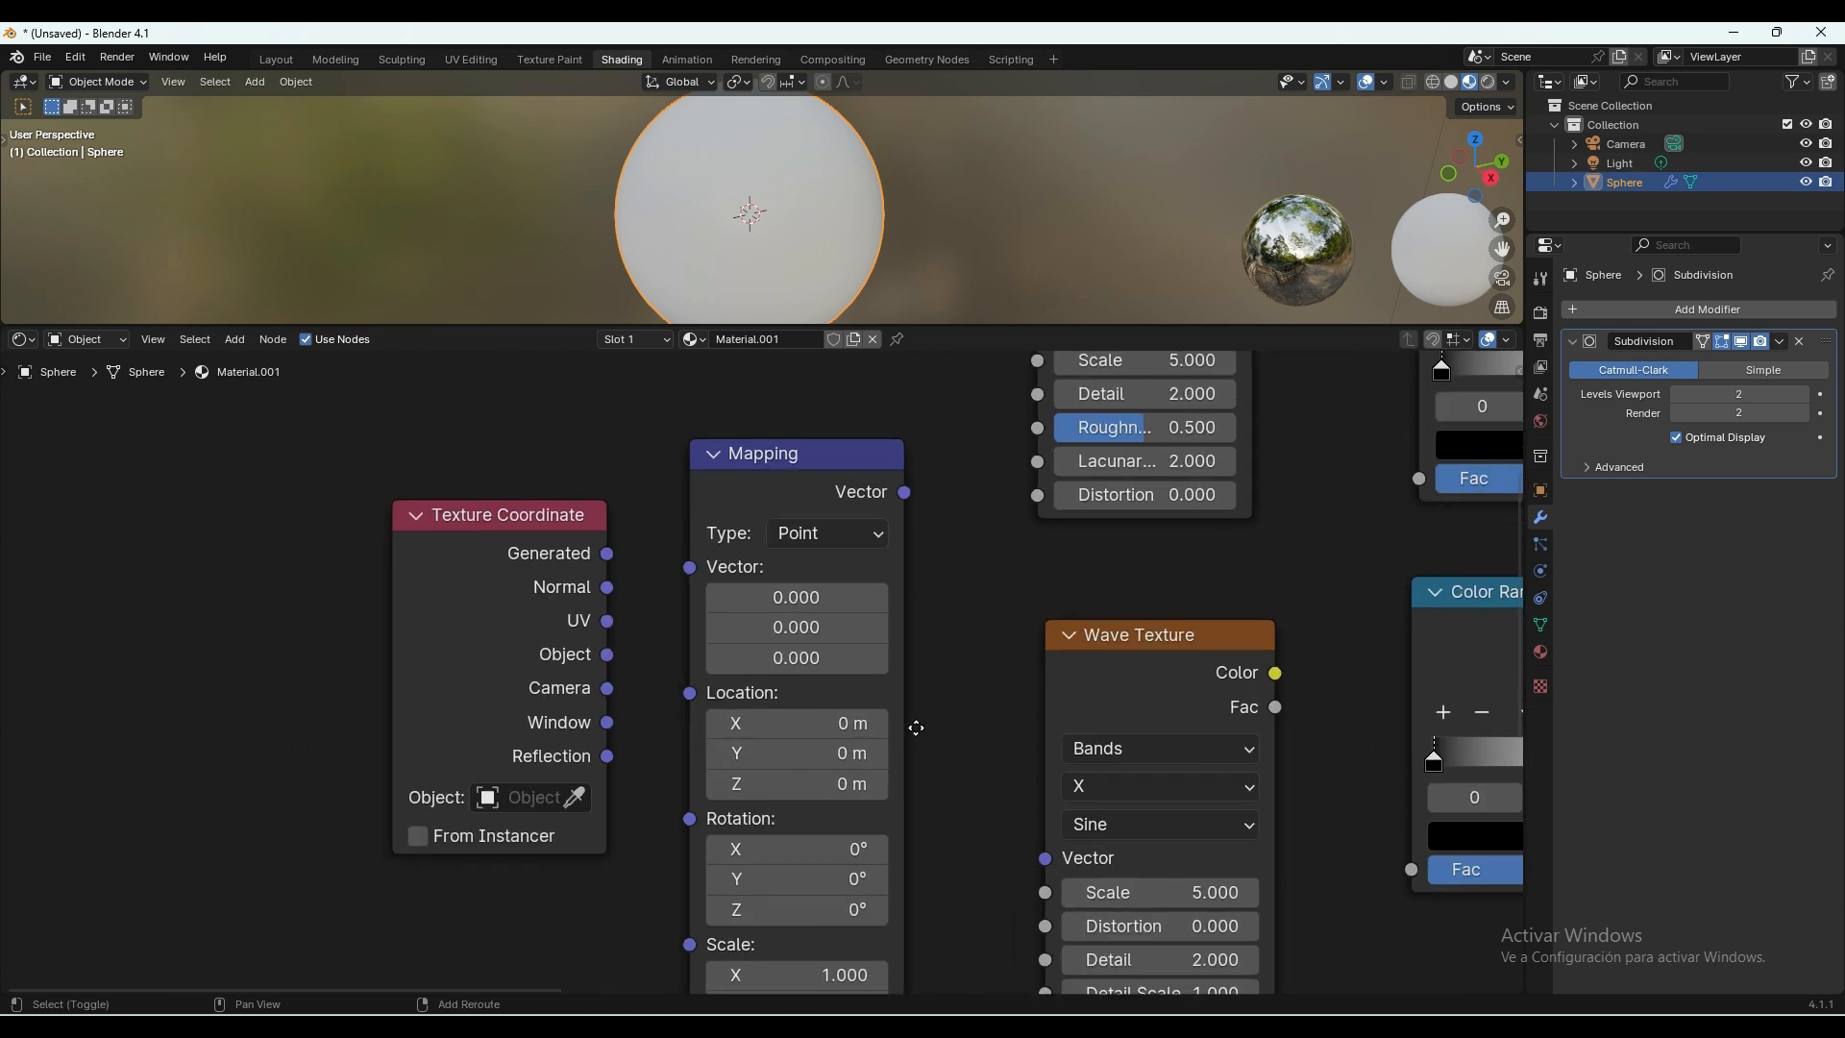
{"action": "scroll", "coordinate": [914, 724], "scroll_direction": "up", "scroll_amount": 1}
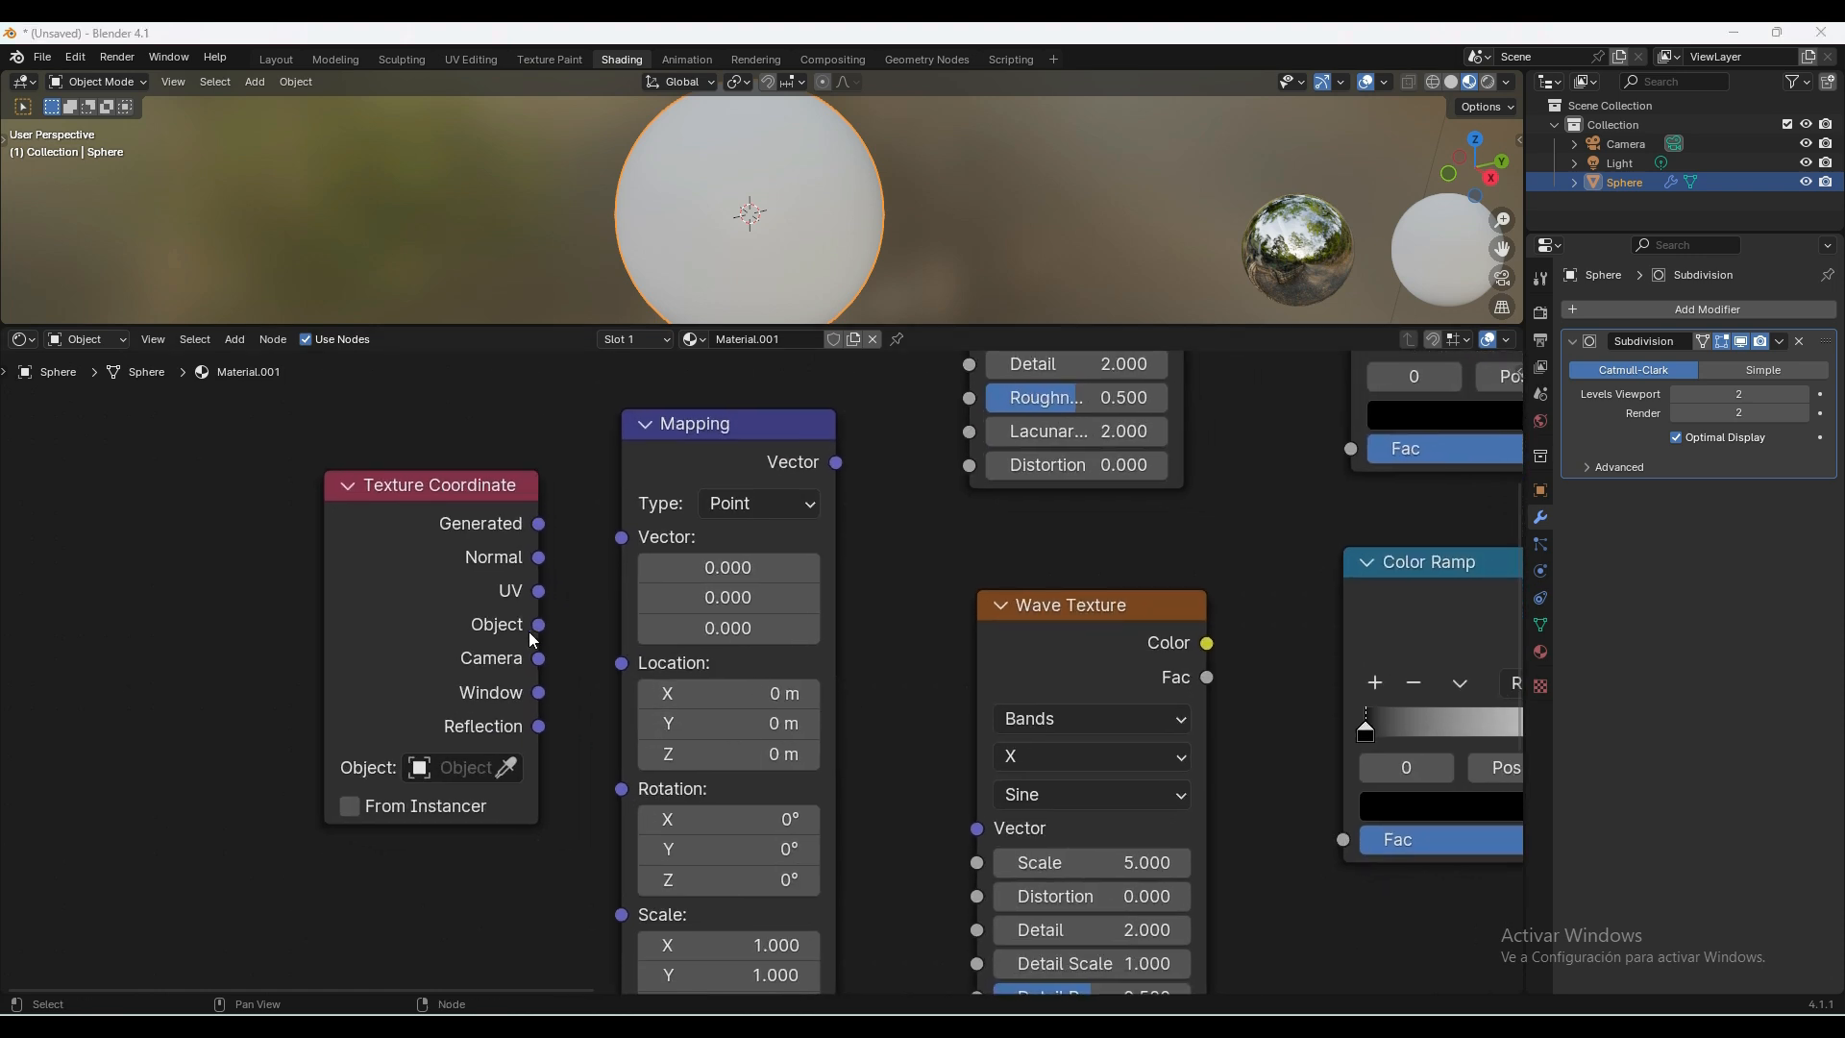
{"action": "left_click_drag", "start_coordinate": [539, 624], "coordinate": [549, 621]}
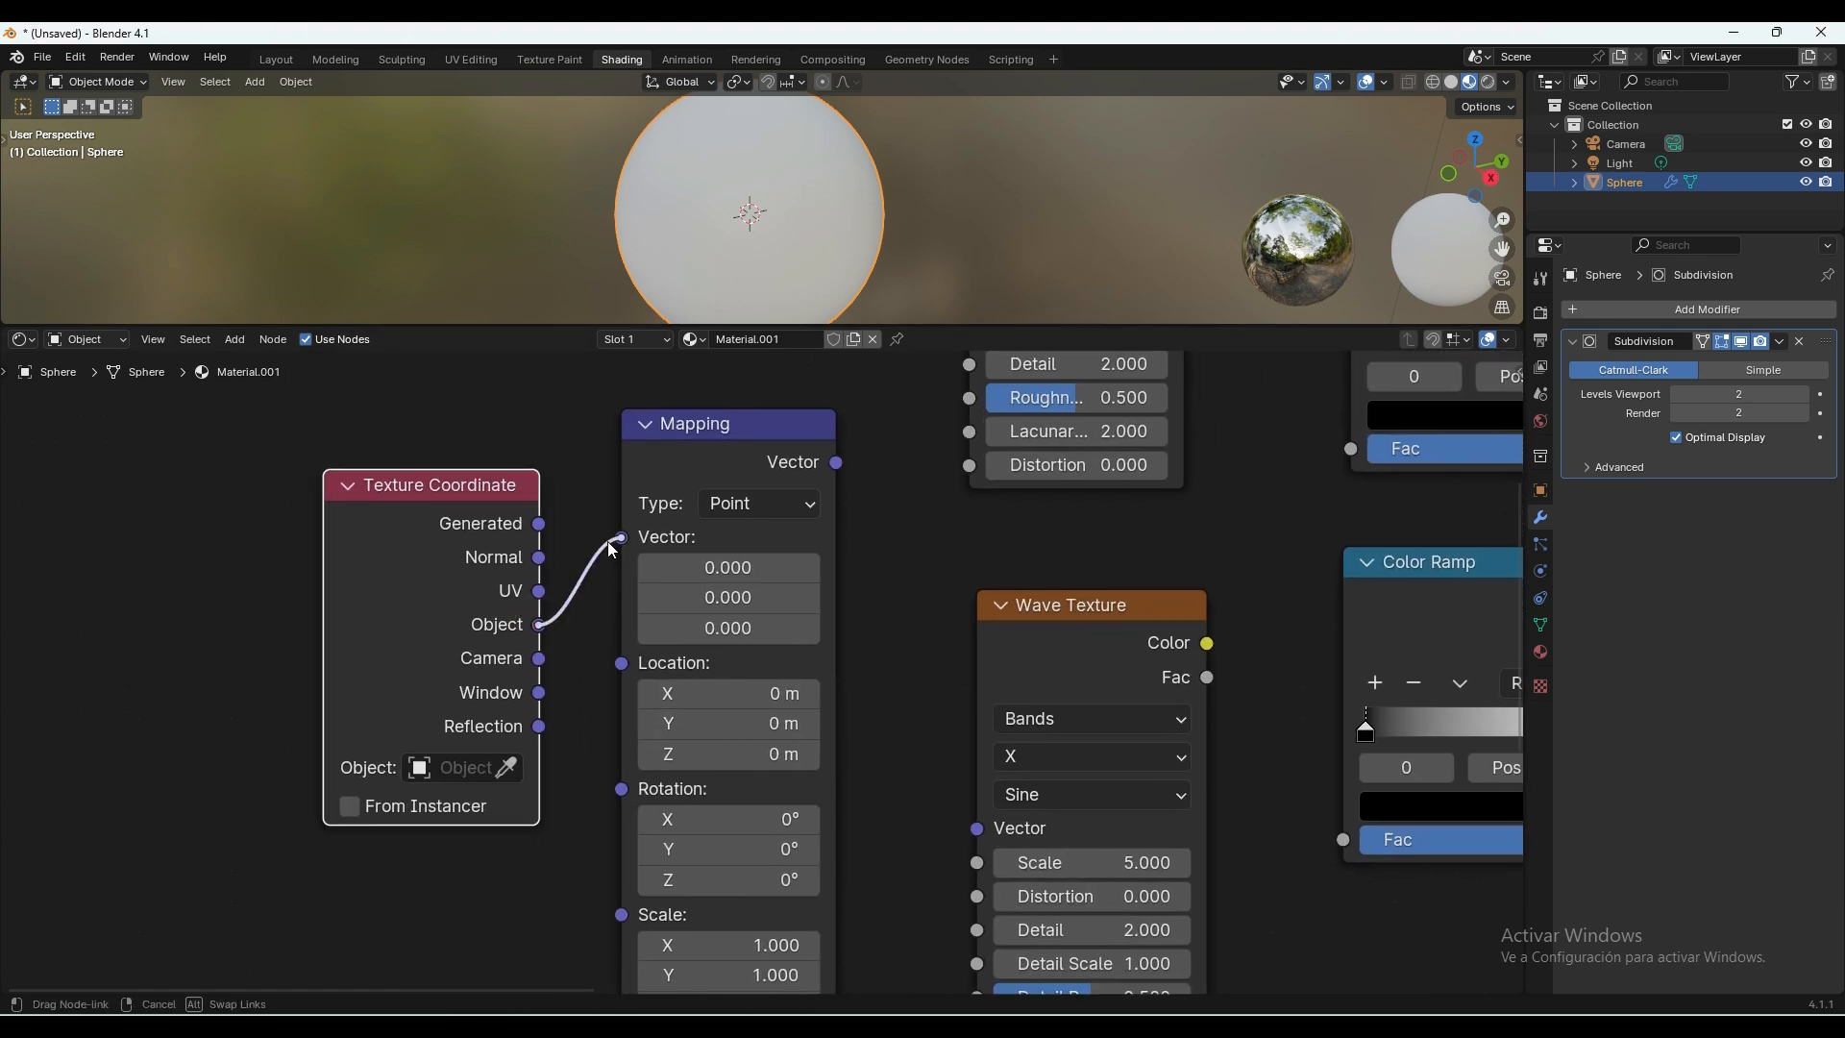
{"action": "left_click_drag", "start_coordinate": [618, 541], "coordinate": [621, 538]}
Connect the Mapping node's Vector output to the Vector inputs of both Noise Textures and the Wave Texture.
{"action": "middle_click_drag", "start_coordinate": [877, 539], "coordinate": [608, 876]}
{"action": "left_click", "coordinate": [564, 805]}
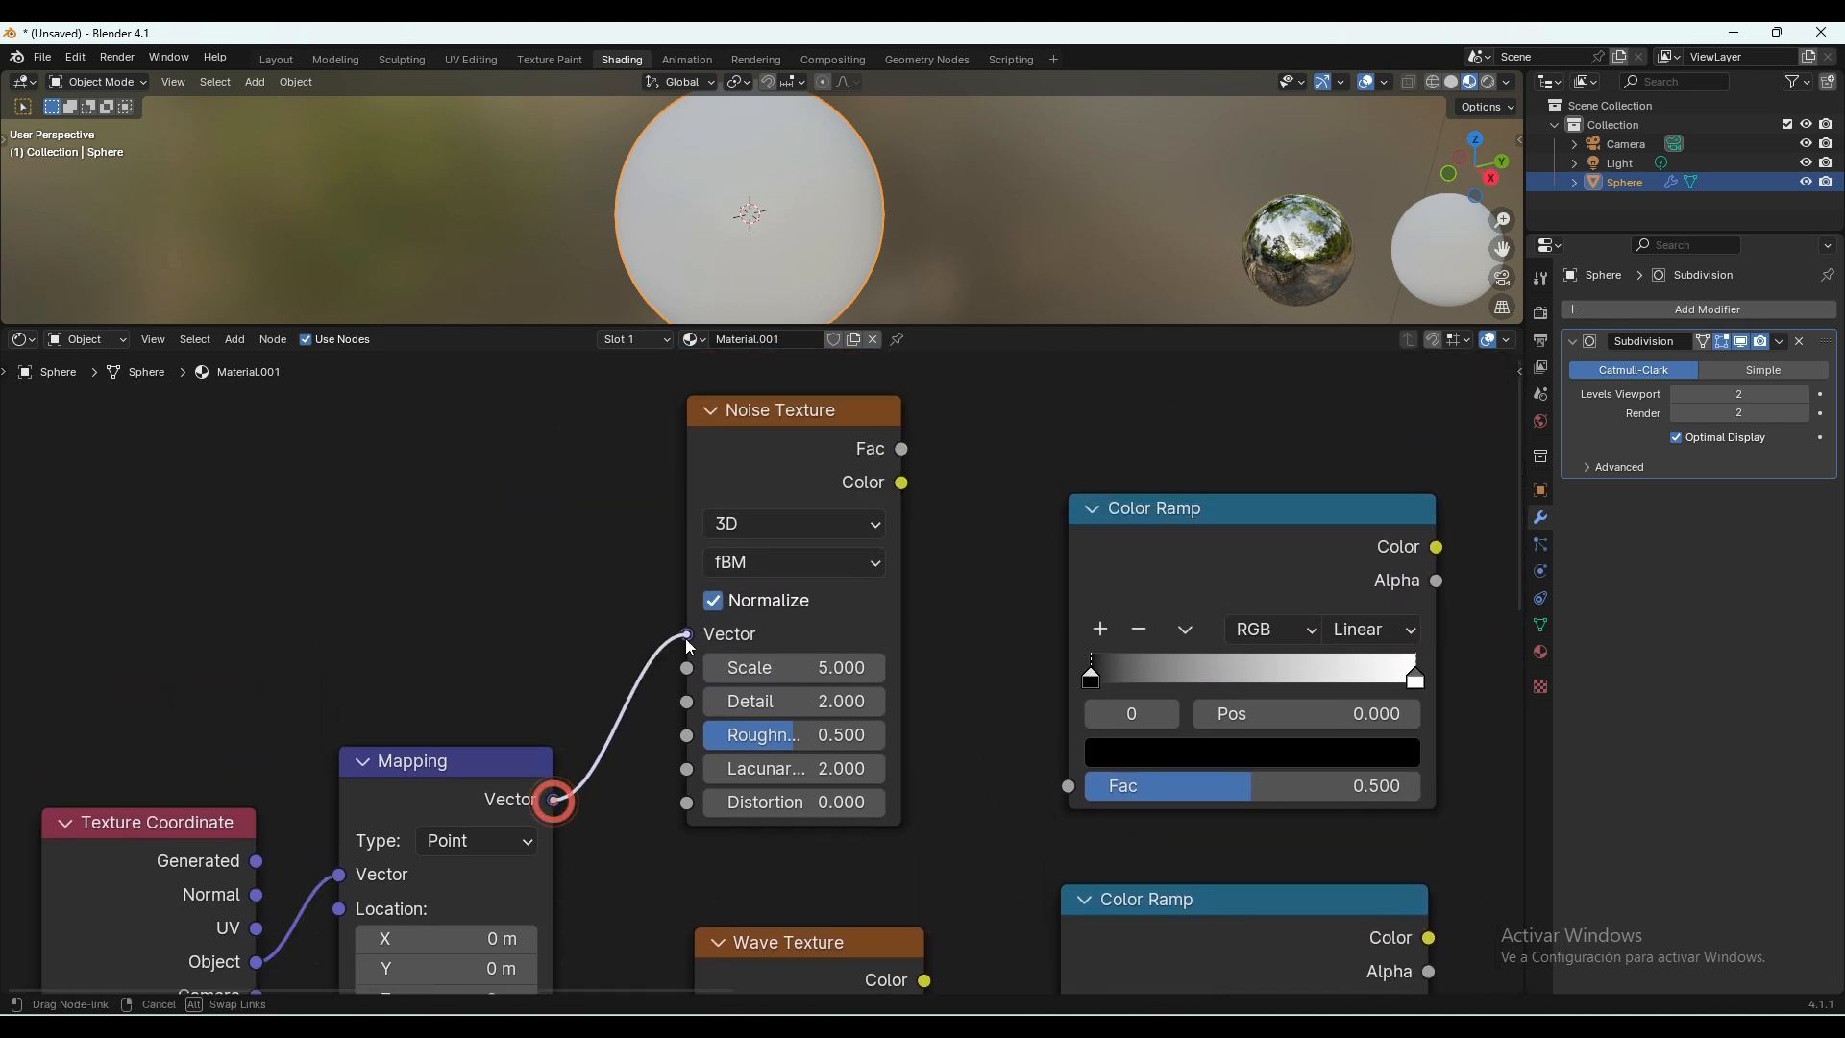
{"action": "left_click_drag", "start_coordinate": [689, 642], "coordinate": [694, 633]}
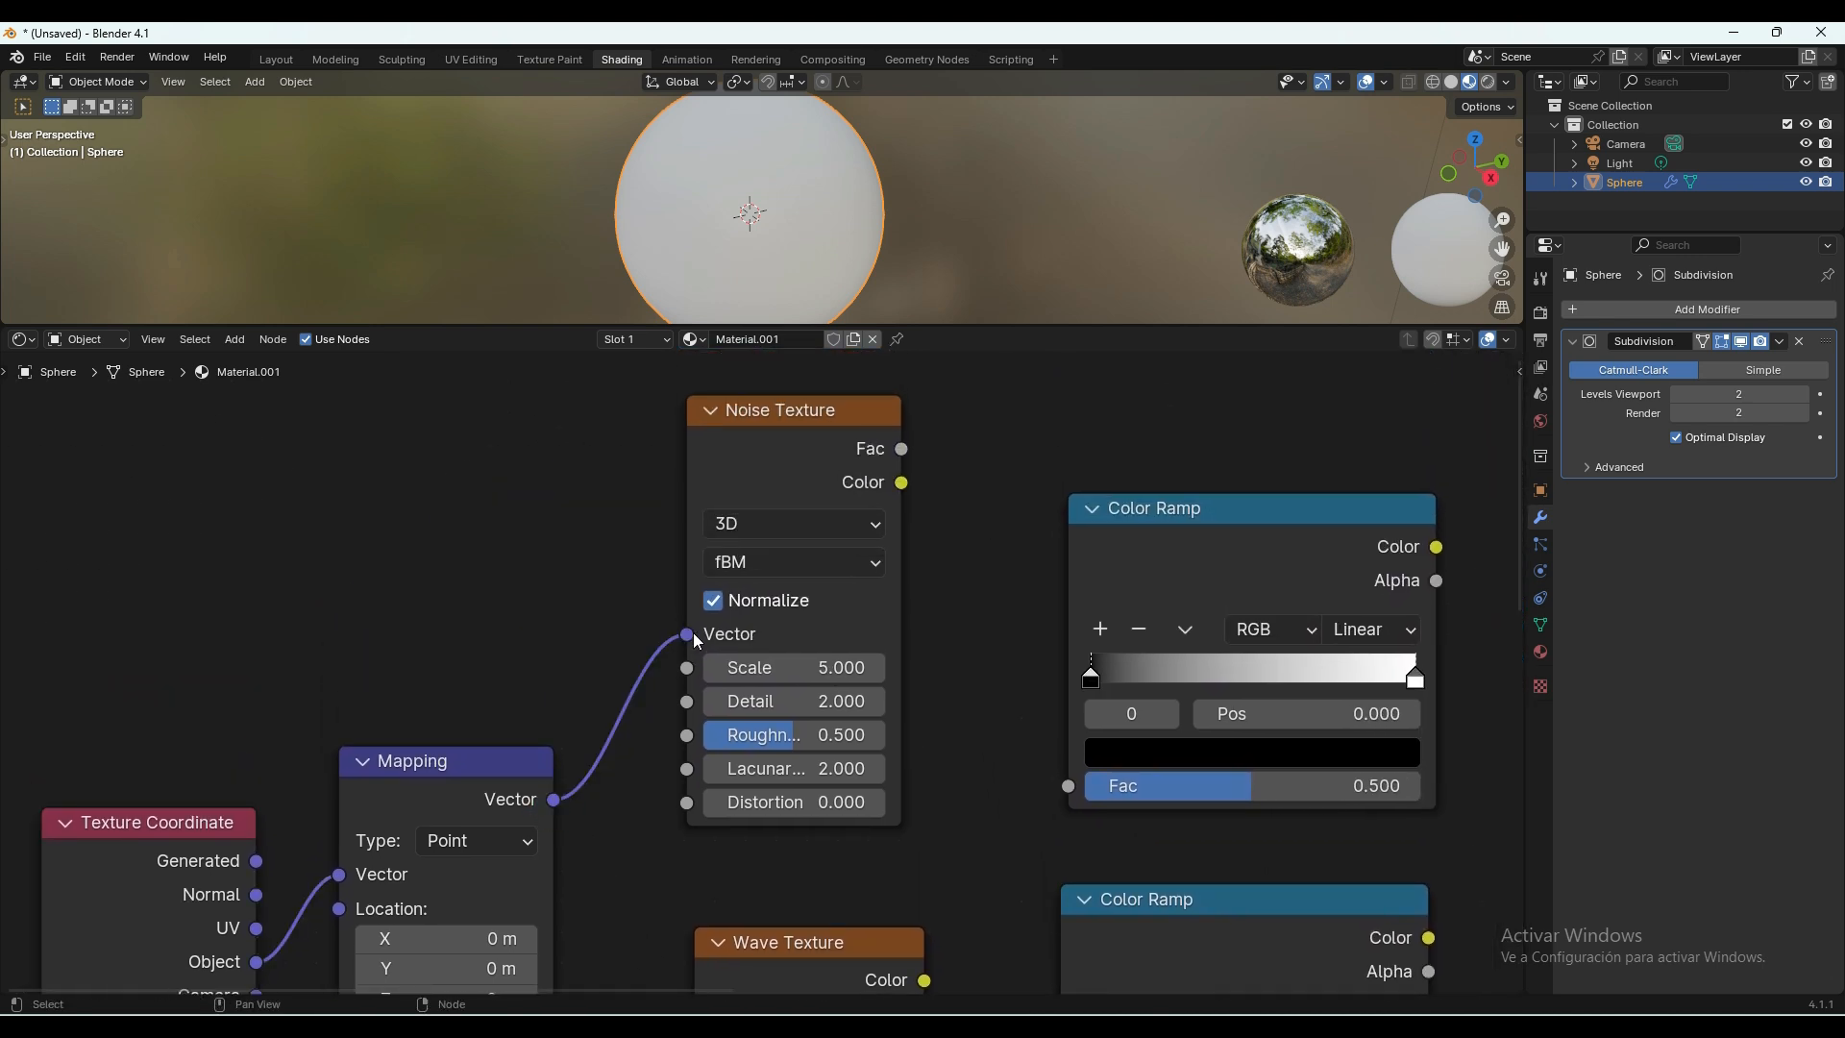
{"action": "middle_click_drag", "start_coordinate": [694, 632], "coordinate": [694, 437]}
{"action": "left_click_drag", "start_coordinate": [561, 607], "coordinate": [704, 830]}
{"action": "scroll", "coordinate": [1065, 604], "scroll_direction": "down", "scroll_amount": 2}
{"action": "scroll", "coordinate": [1064, 603], "scroll_direction": "down", "scroll_amount": 1}
Connect the upper Noise Texture's Fac to the upper Color Ramp's Fac, and the Wave Texture's Color to the lower Color Ramp's Fac.
{"action": "middle_click_drag", "start_coordinate": [1033, 564], "coordinate": [807, 885]}
{"action": "middle_click_drag", "start_coordinate": [712, 782], "coordinate": [712, 1028]}
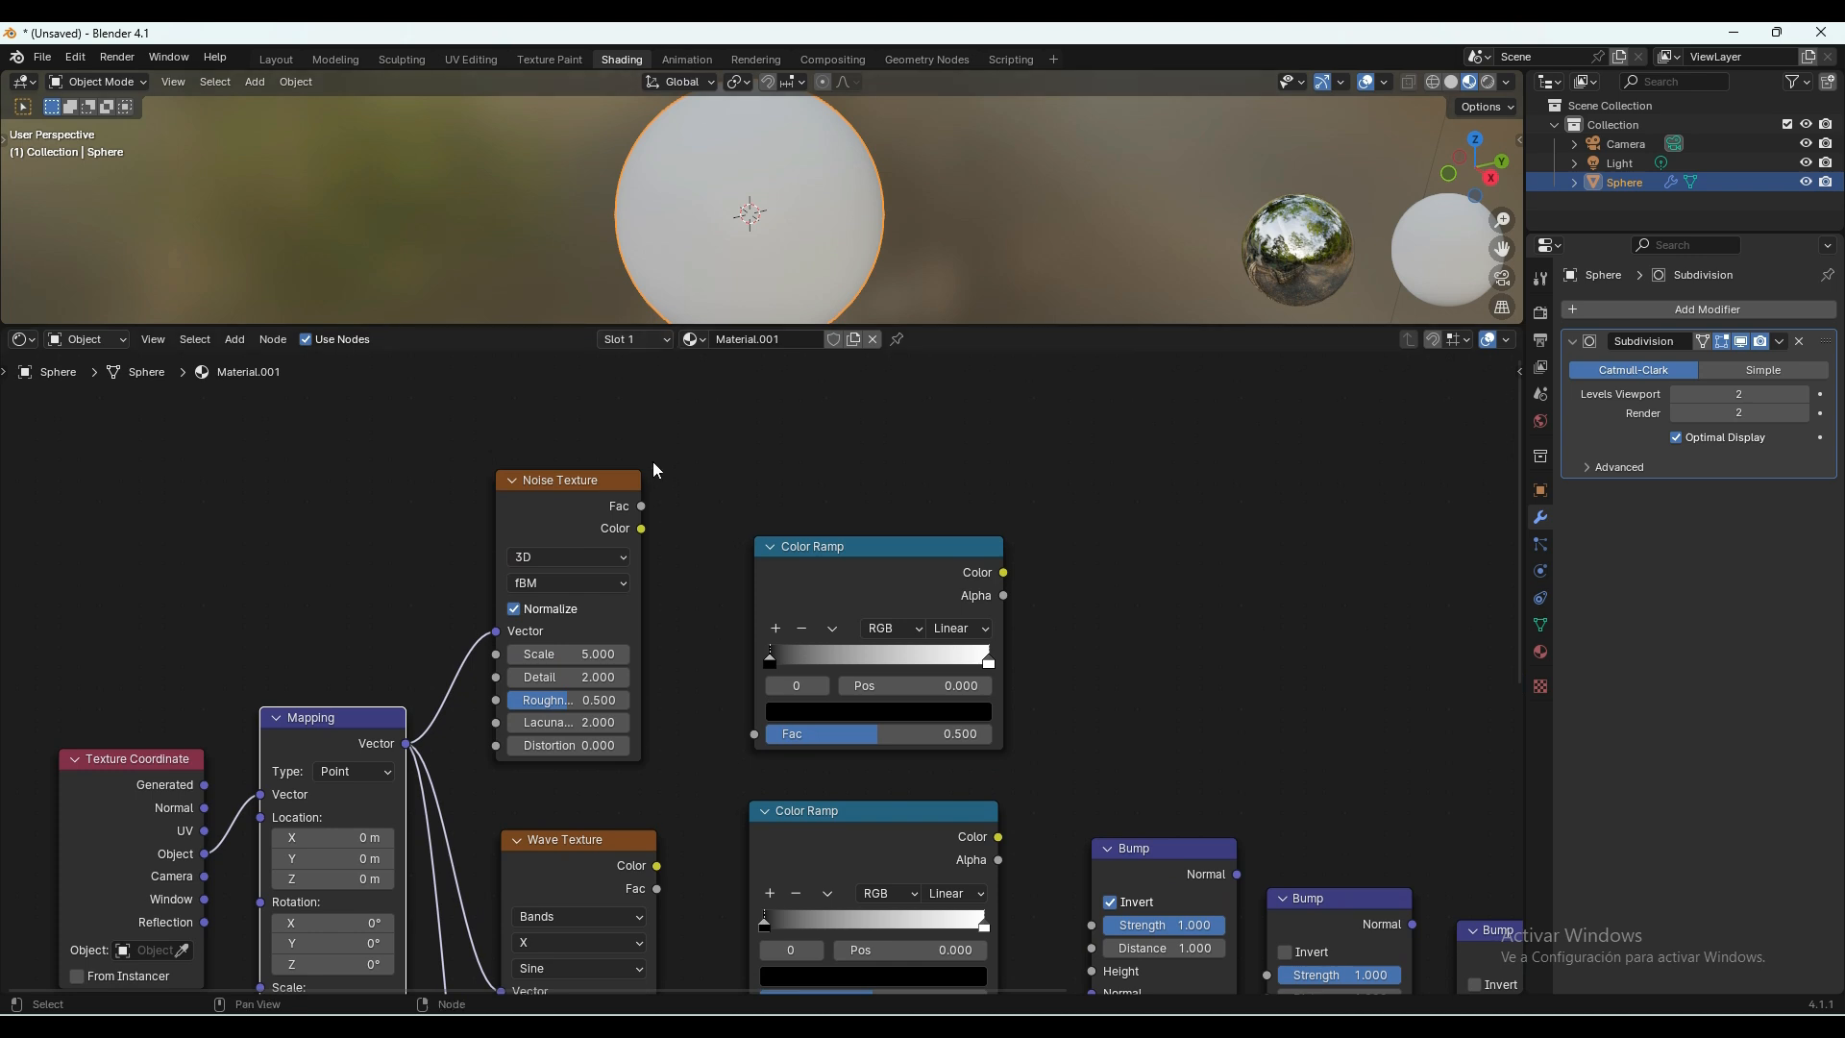
{"action": "left_click_drag", "start_coordinate": [644, 510], "coordinate": [755, 734]}
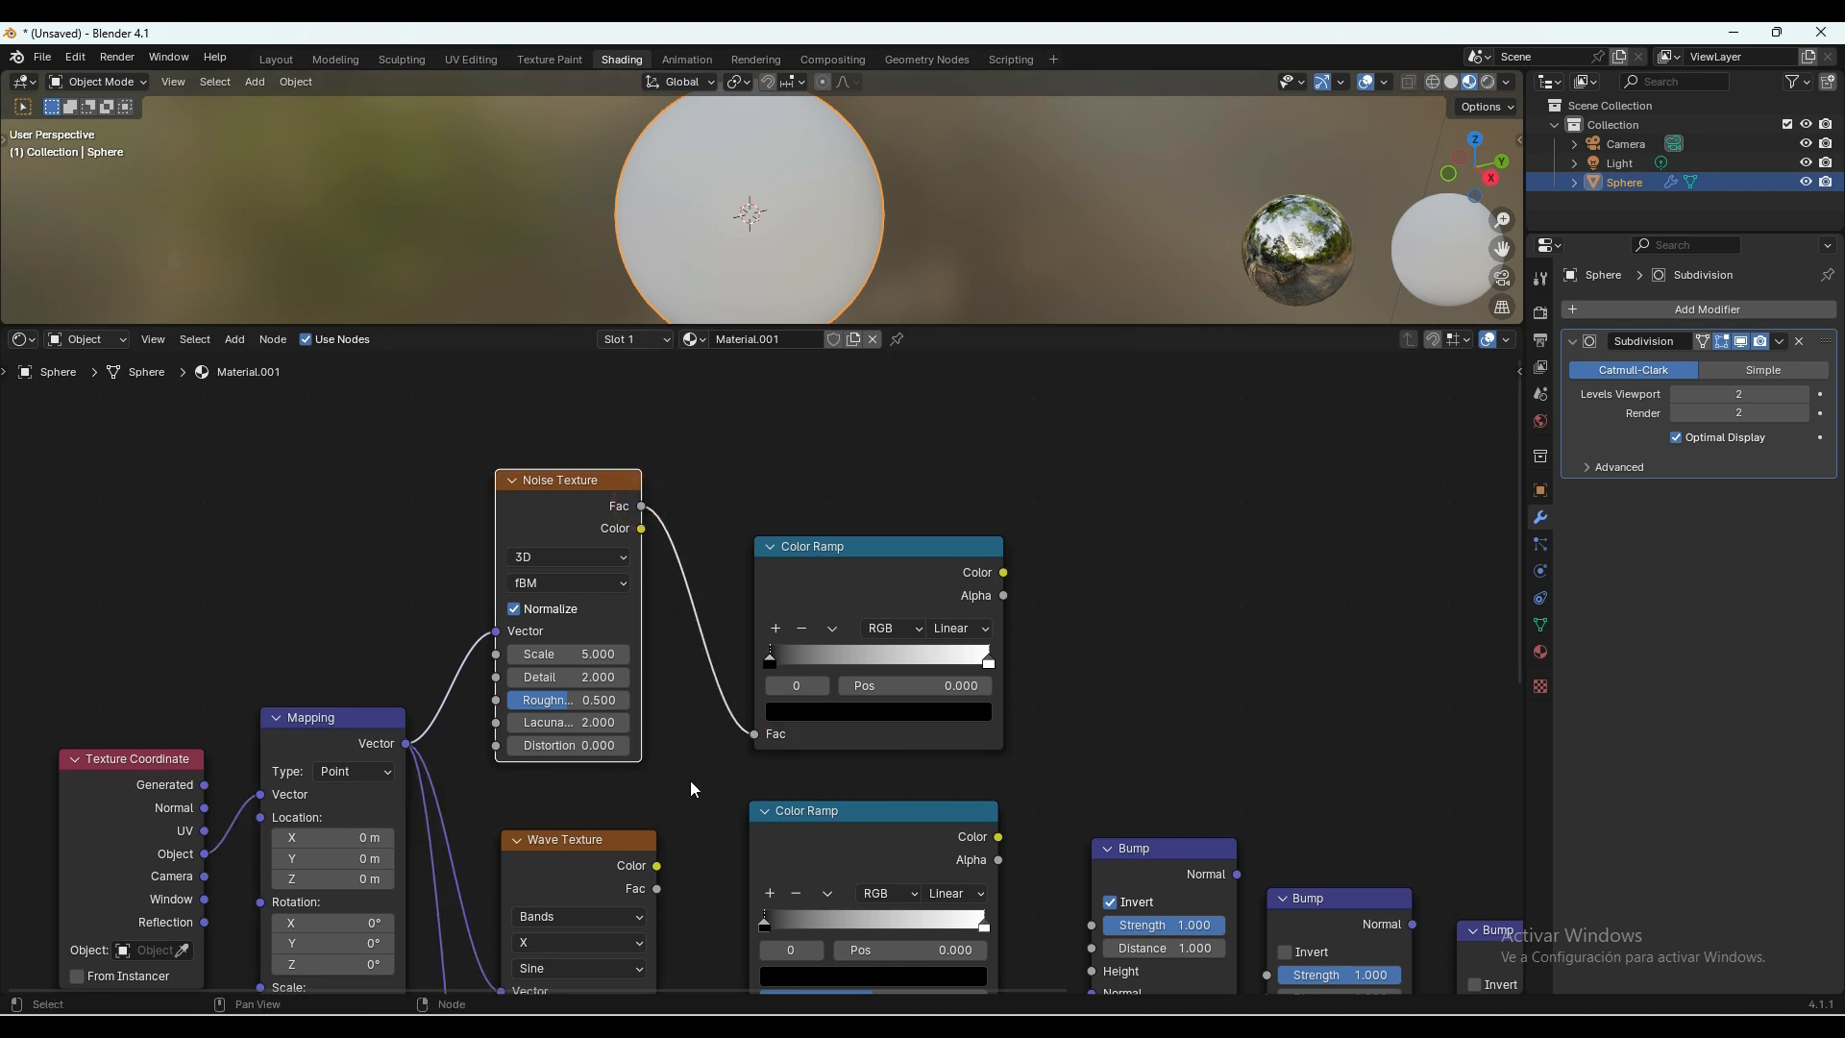
{"action": "middle_click_drag", "start_coordinate": [690, 780], "coordinate": [621, 584]}
{"action": "left_click_drag", "start_coordinate": [604, 569], "coordinate": [695, 702]}
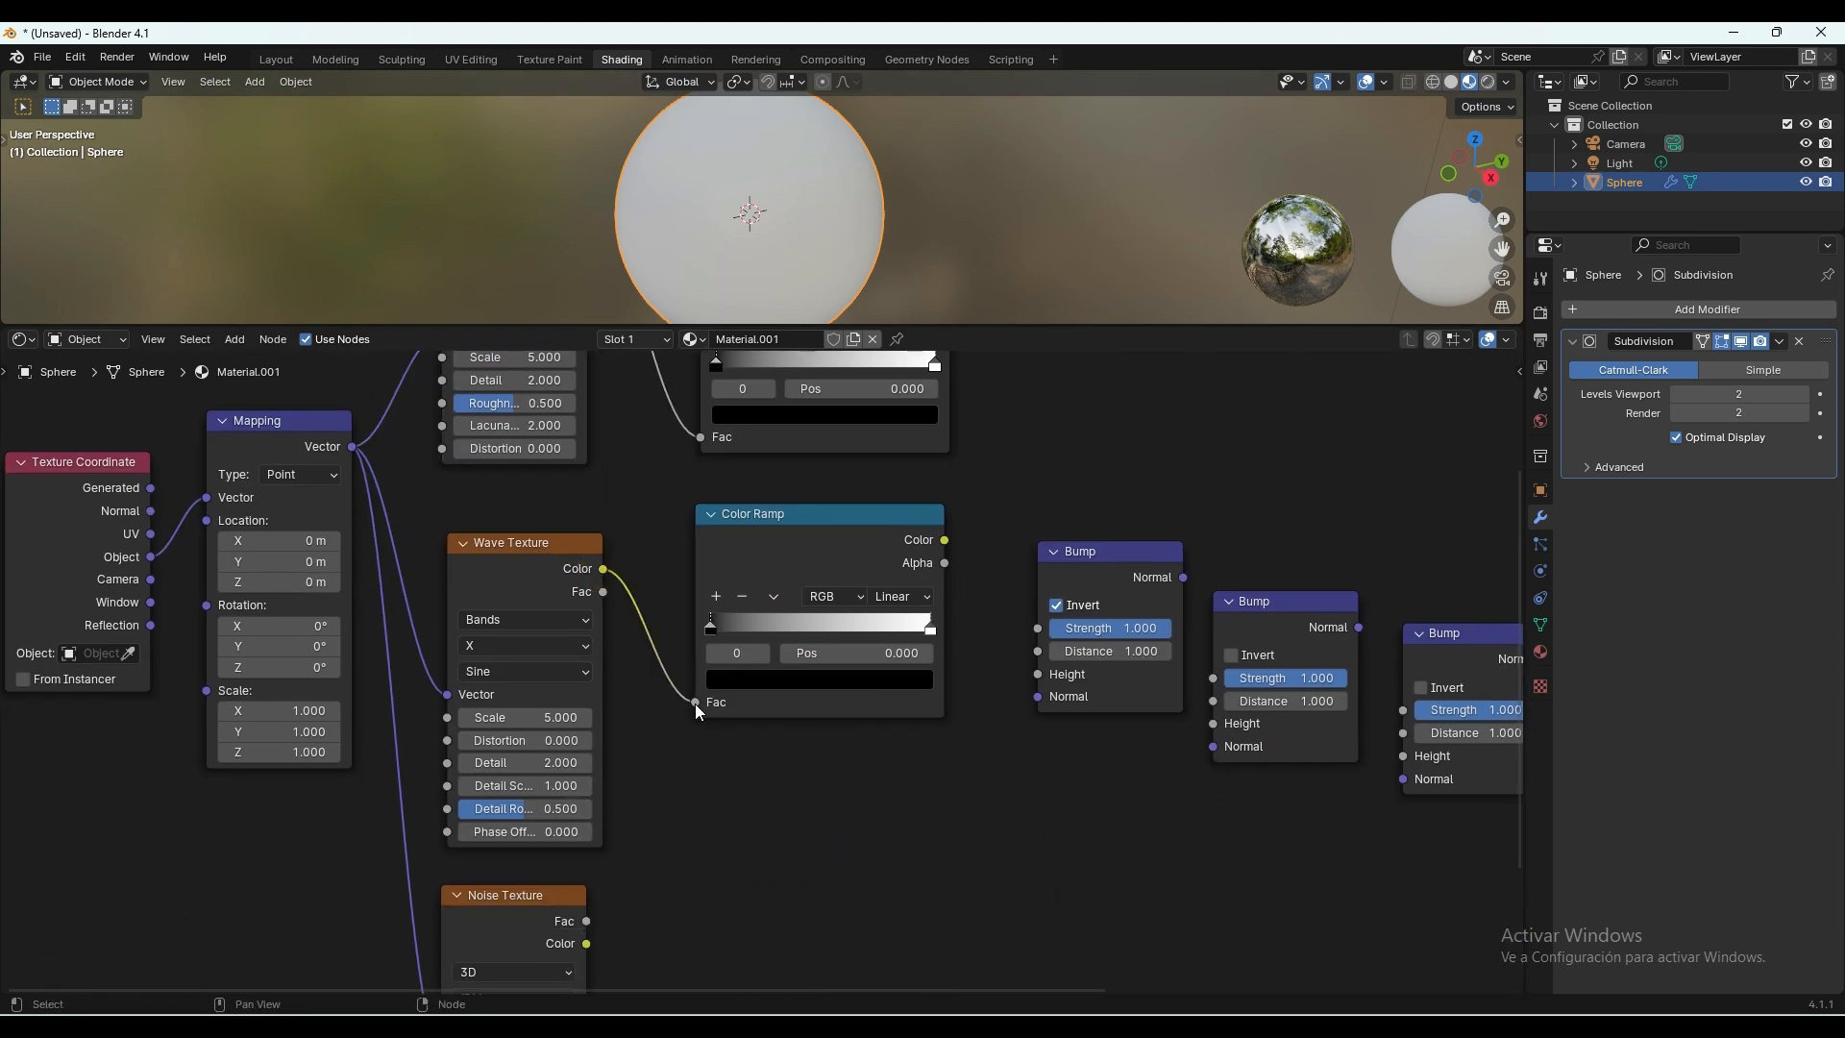
Connect the lower Color Ramp's Color to the first Bump's Height, and that Bump's Normal to the second Bump's Normal.
{"action": "middle_click_drag", "start_coordinate": [804, 790], "coordinate": [556, 687]}
{"action": "left_click_drag", "start_coordinate": [657, 491], "coordinate": [750, 624]}
{"action": "middle_click_drag", "start_coordinate": [741, 765], "coordinate": [508, 779]}
{"action": "left_click_drag", "start_coordinate": [690, 543], "coordinate": [716, 712]}
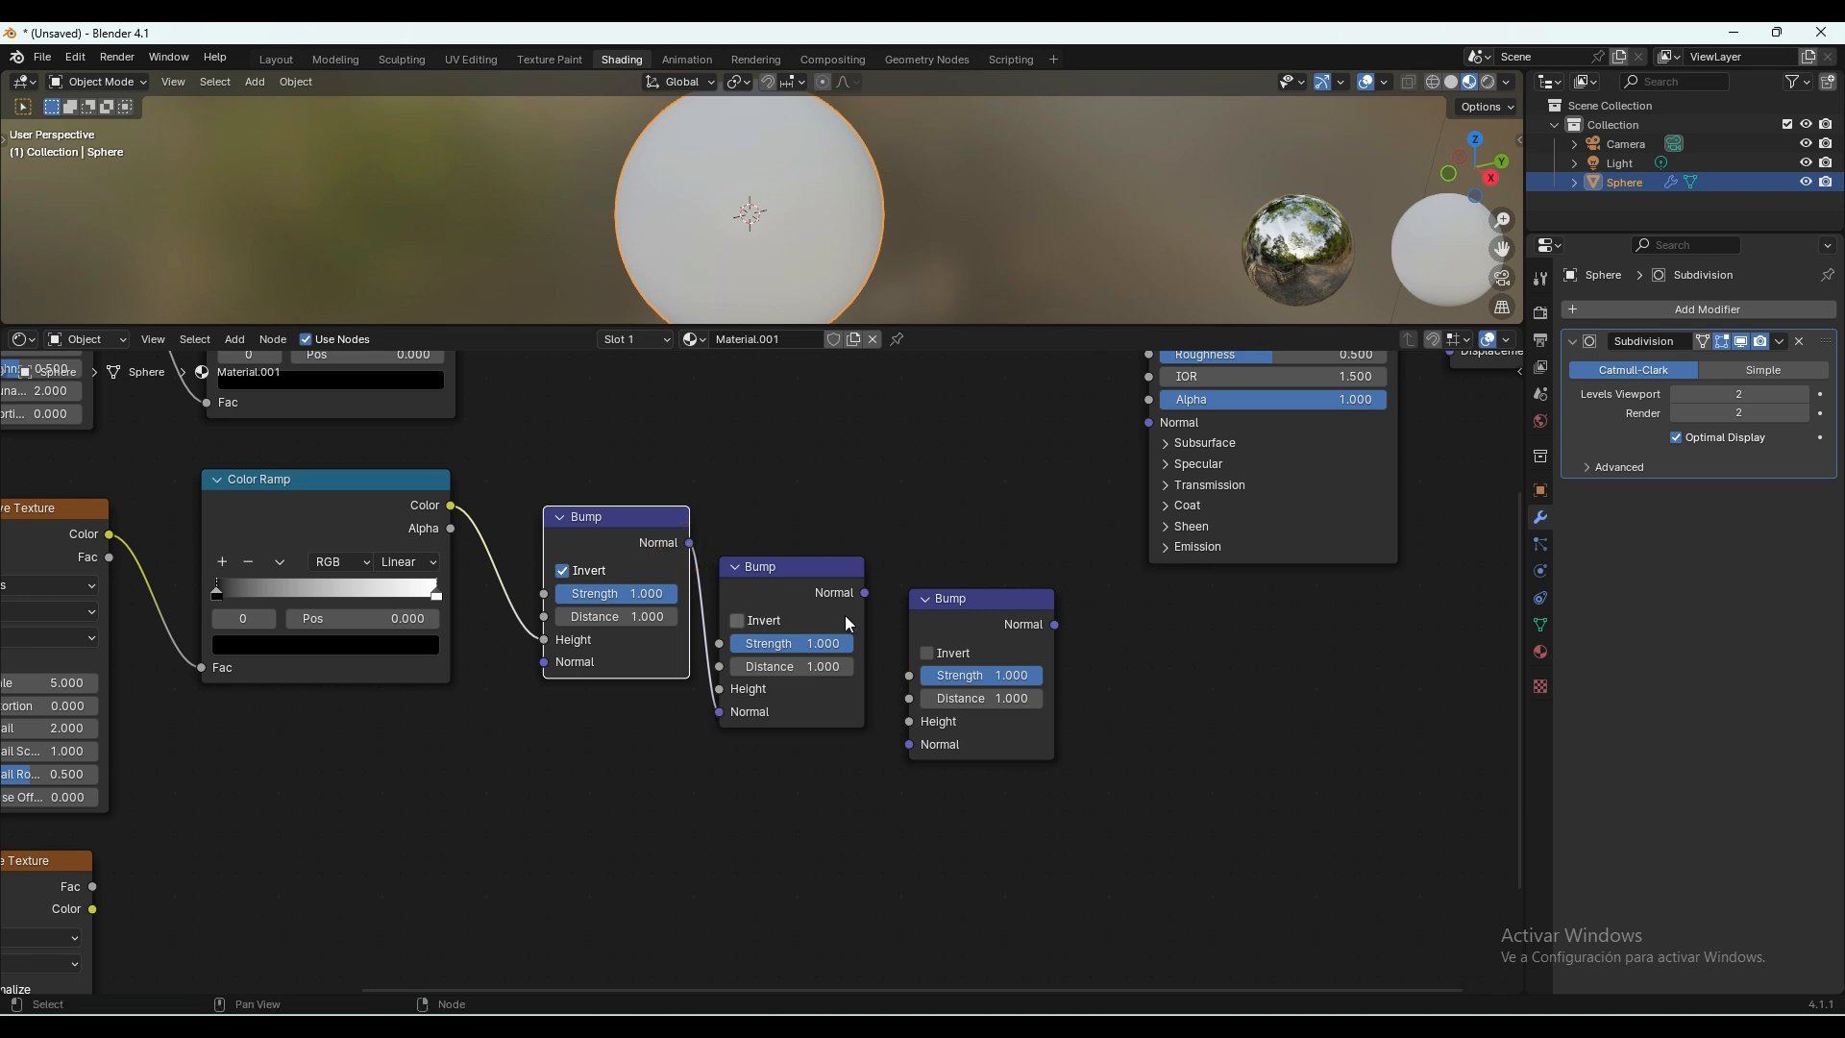
Connect the lower Noise Texture's Fac to the second Bump's Height, and the second Bump's Normal output to the third Bump's Normal input.
{"action": "scroll", "coordinate": [757, 740], "scroll_direction": "down", "scroll_amount": 3}
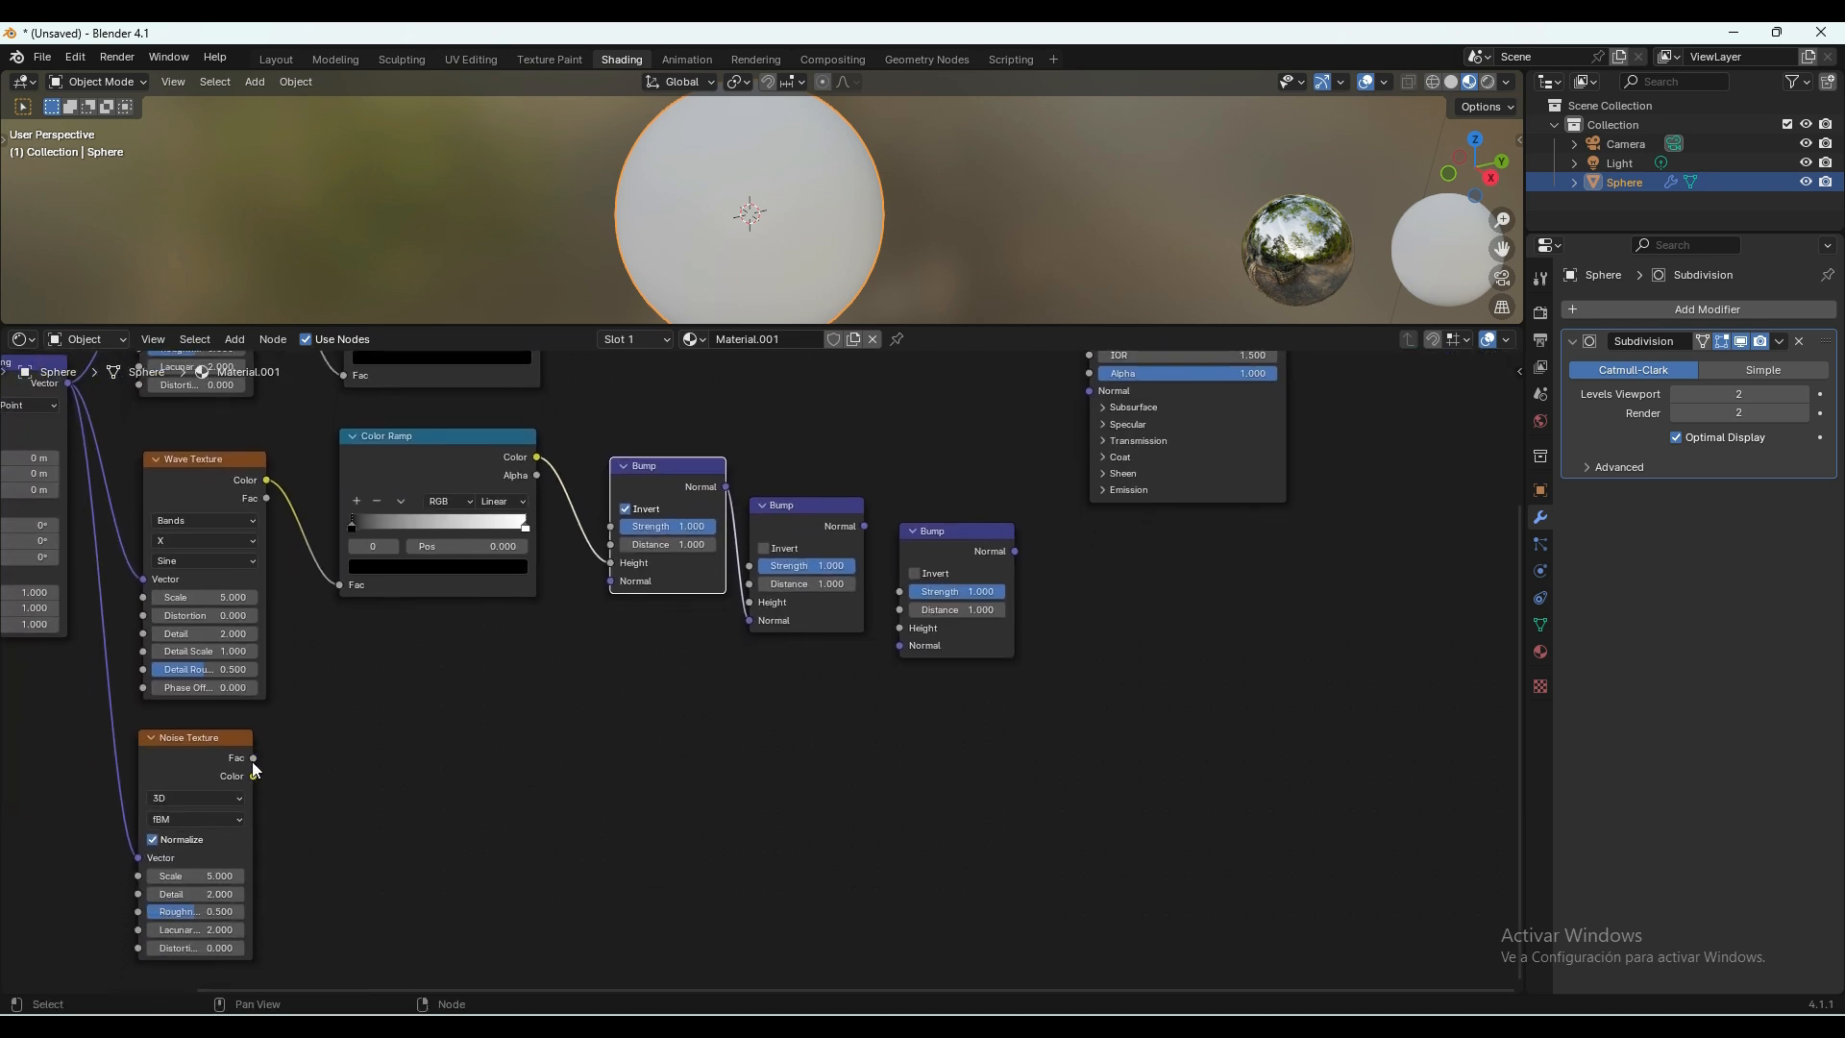
{"action": "left_click_drag", "start_coordinate": [251, 758], "coordinate": [749, 603]}
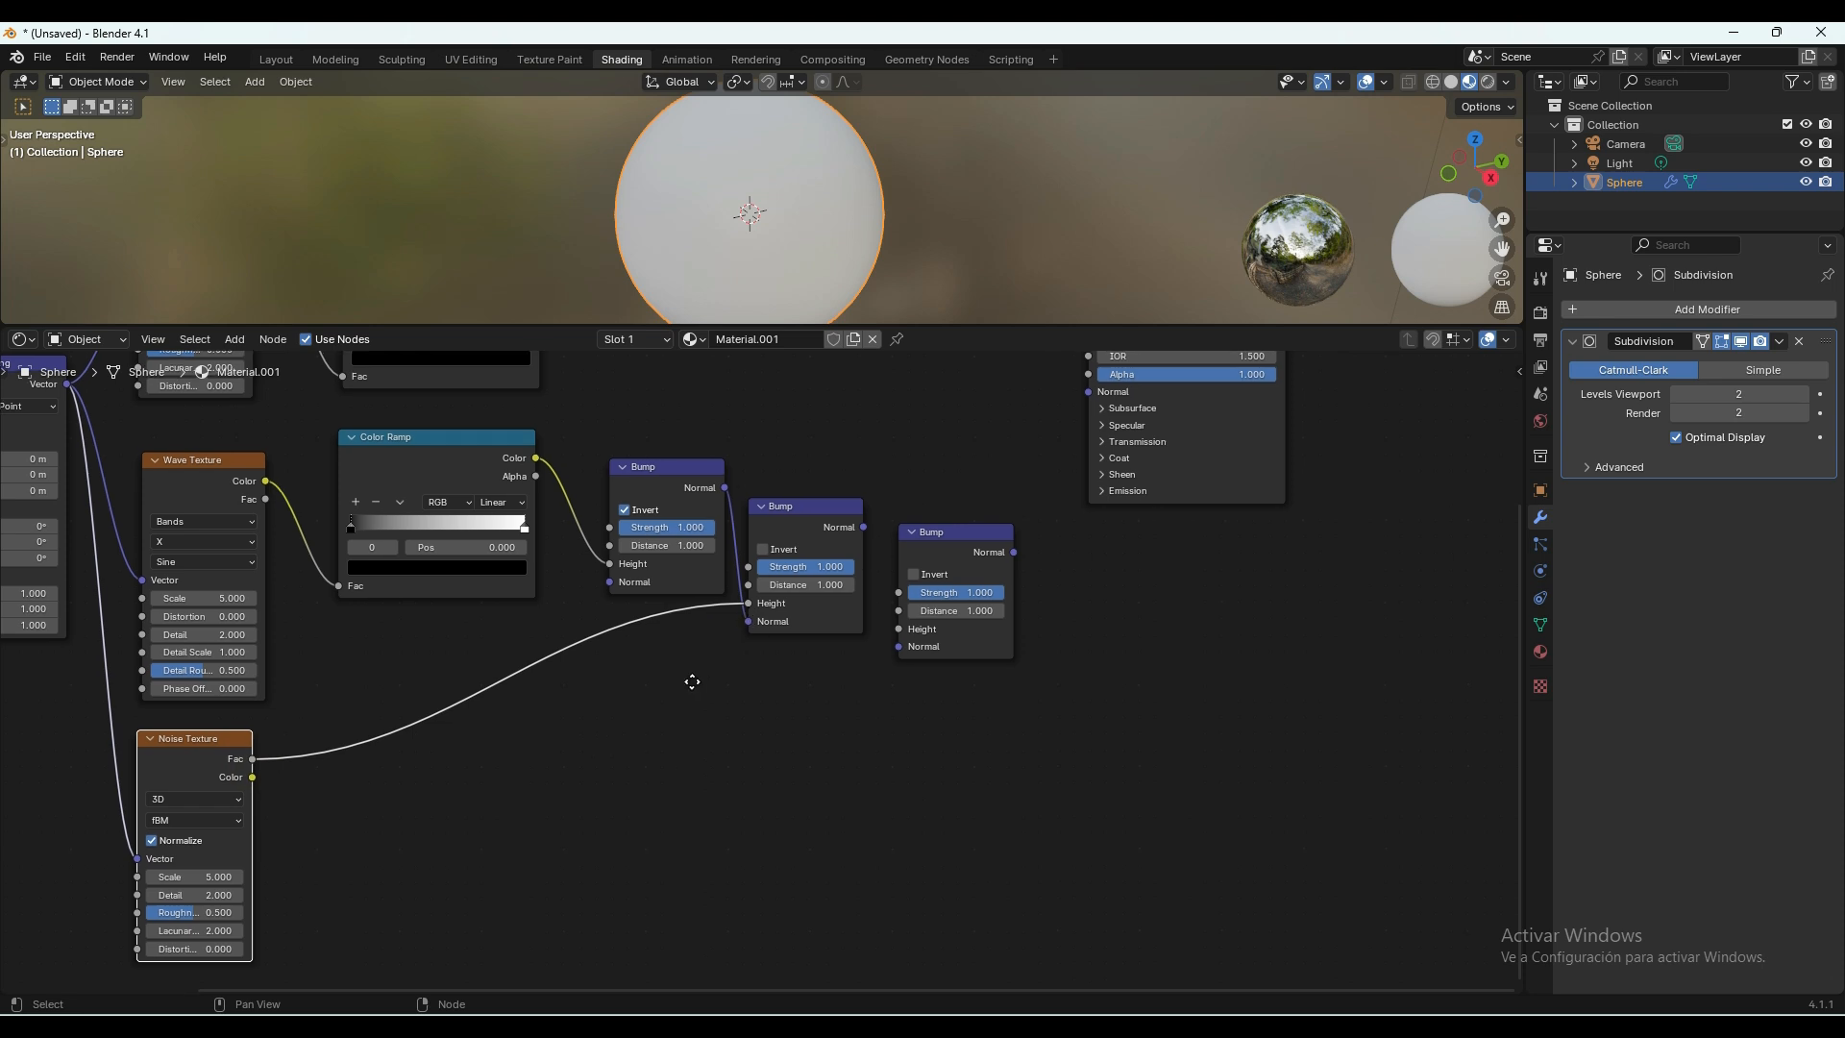
{"action": "middle_click_drag", "start_coordinate": [692, 681], "coordinate": [665, 702]}
{"action": "scroll", "coordinate": [842, 591], "scroll_direction": "up", "scroll_amount": 2}
{"action": "left_click_drag", "start_coordinate": [839, 530], "coordinate": [855, 617]}
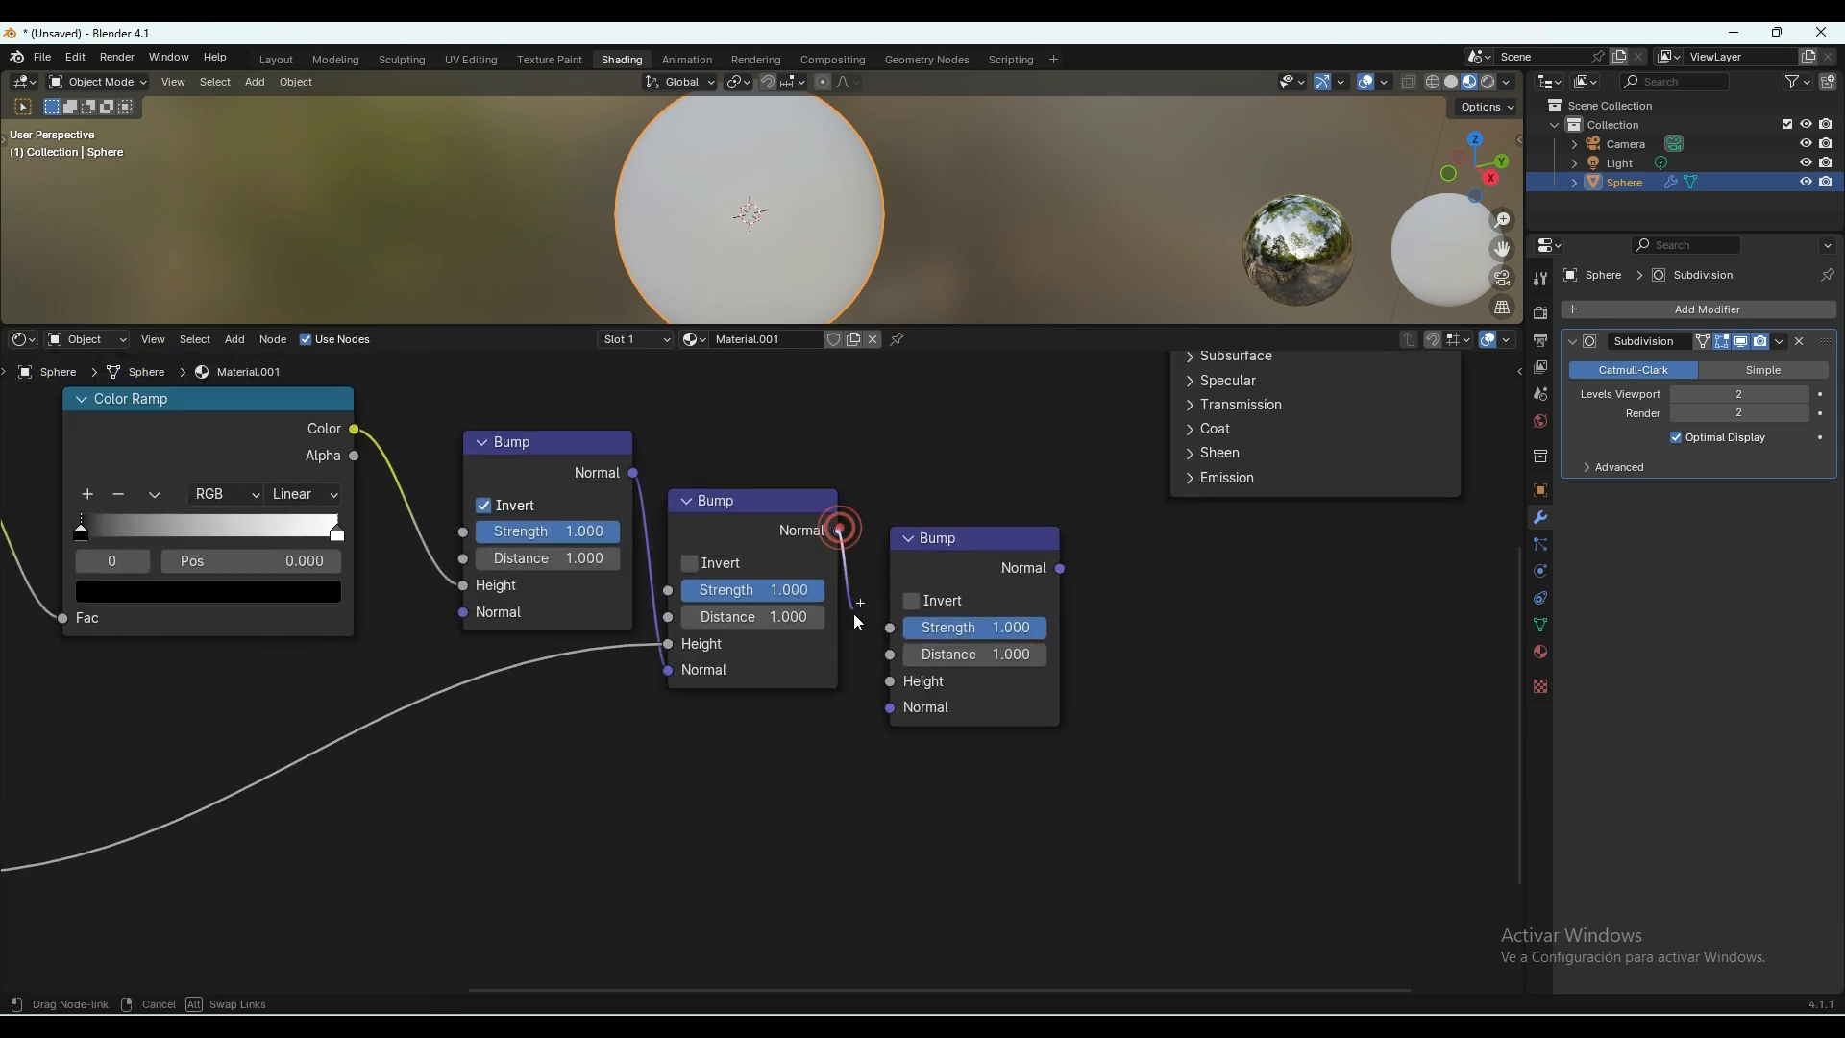
{"action": "left_click_drag", "start_coordinate": [884, 707], "coordinate": [884, 708]}
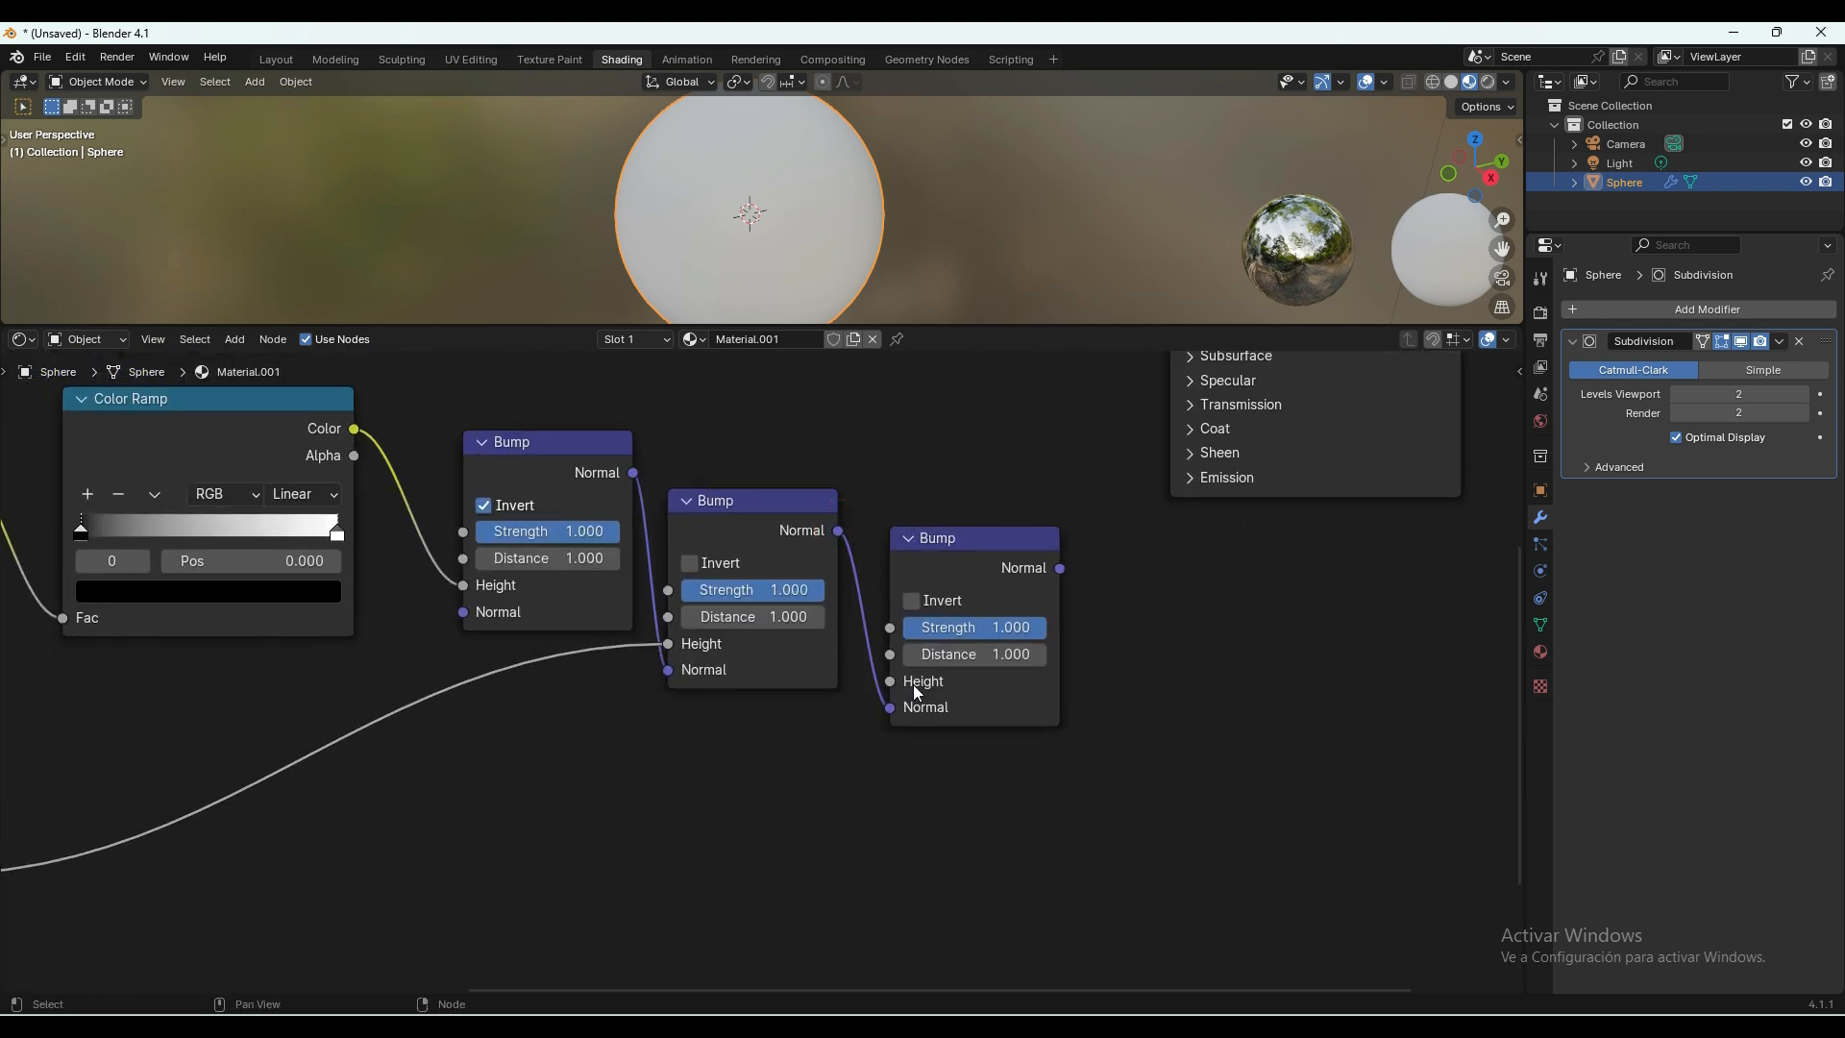
Connect the upper Color Ramp's Color to the third Bump's Height, and the third Bump's Normal to the Principled BSDF's Normal.
{"action": "scroll", "coordinate": [884, 477], "scroll_direction": "down", "scroll_amount": 2}
{"action": "middle_click_drag", "start_coordinate": [810, 471], "coordinate": [658, 567]}
{"action": "middle_click_drag", "start_coordinate": [545, 574], "coordinate": [530, 551]}
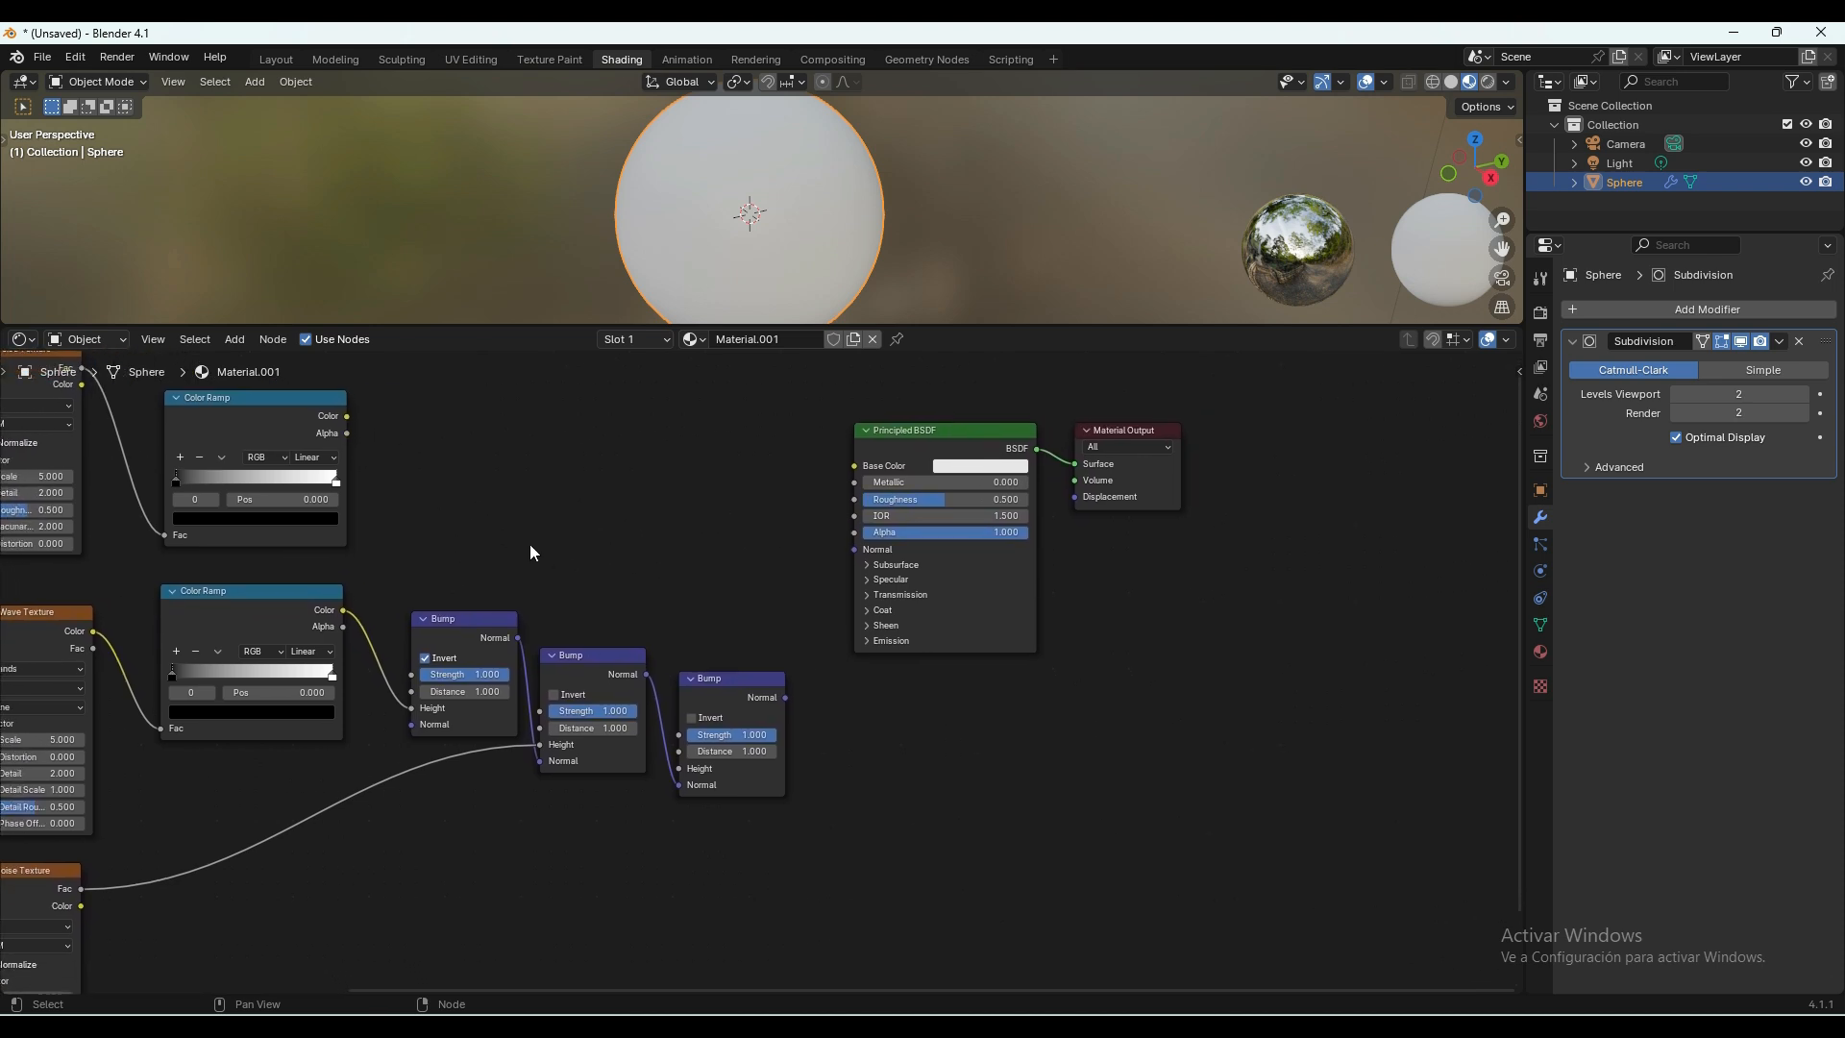
{"action": "left_click_drag", "start_coordinate": [347, 416], "coordinate": [671, 765]}
{"action": "left_click_drag", "start_coordinate": [784, 697], "coordinate": [845, 553]}
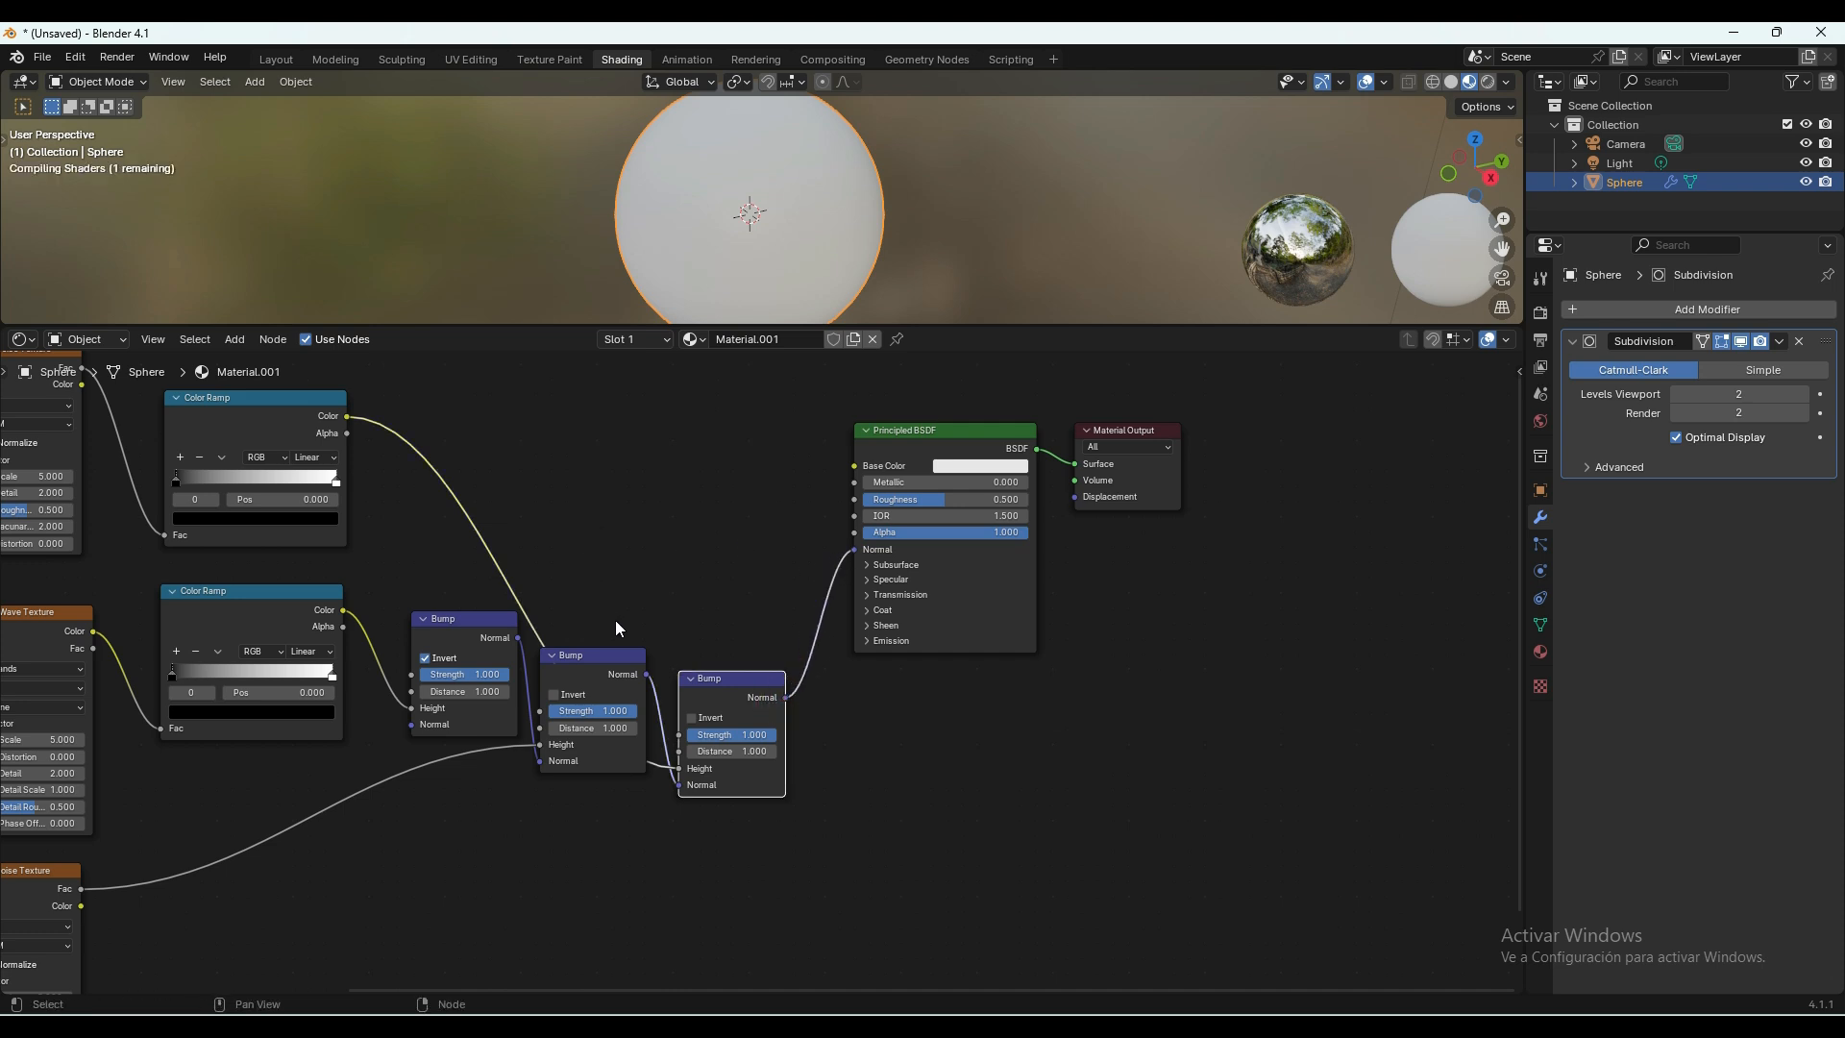
Connect the upper Color Ramp's Color output to the Principled BSDF's Base Color as well.
{"action": "middle_click_drag", "start_coordinate": [348, 417], "coordinate": [376, 509]}
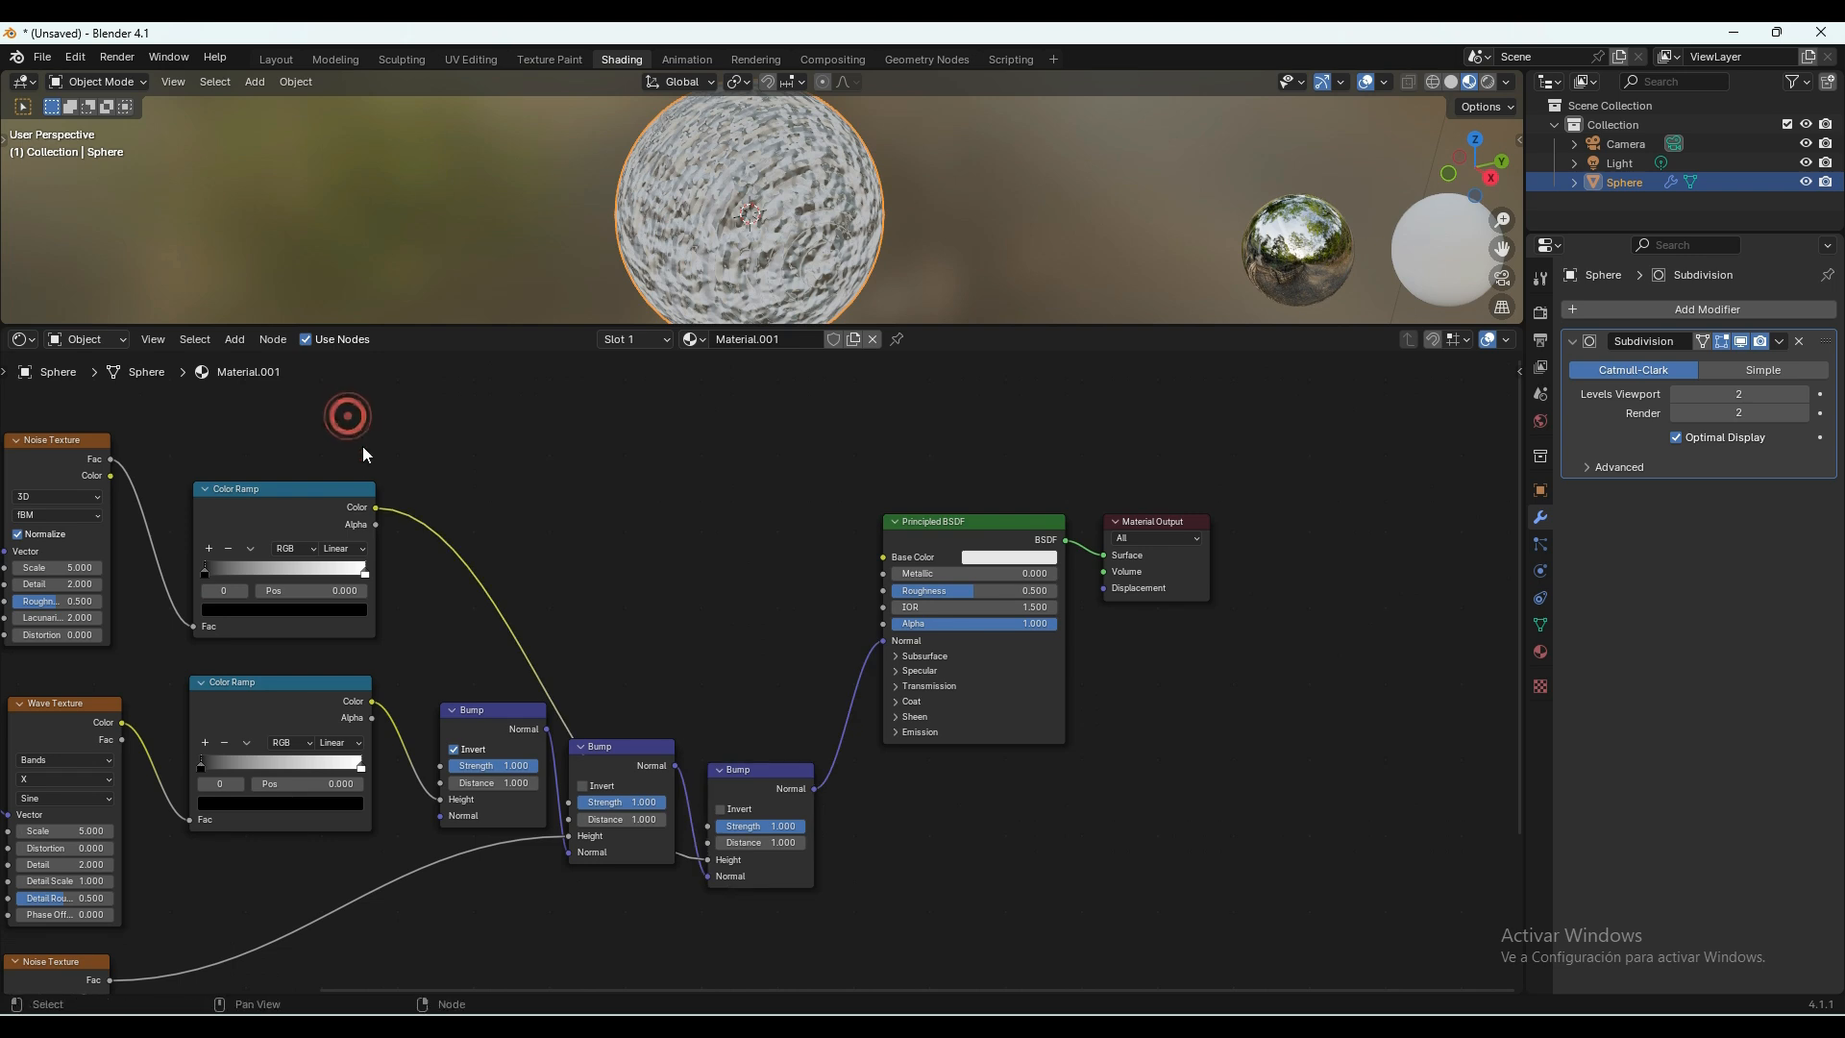
{"action": "left_click_drag", "start_coordinate": [842, 559], "coordinate": [878, 557]}
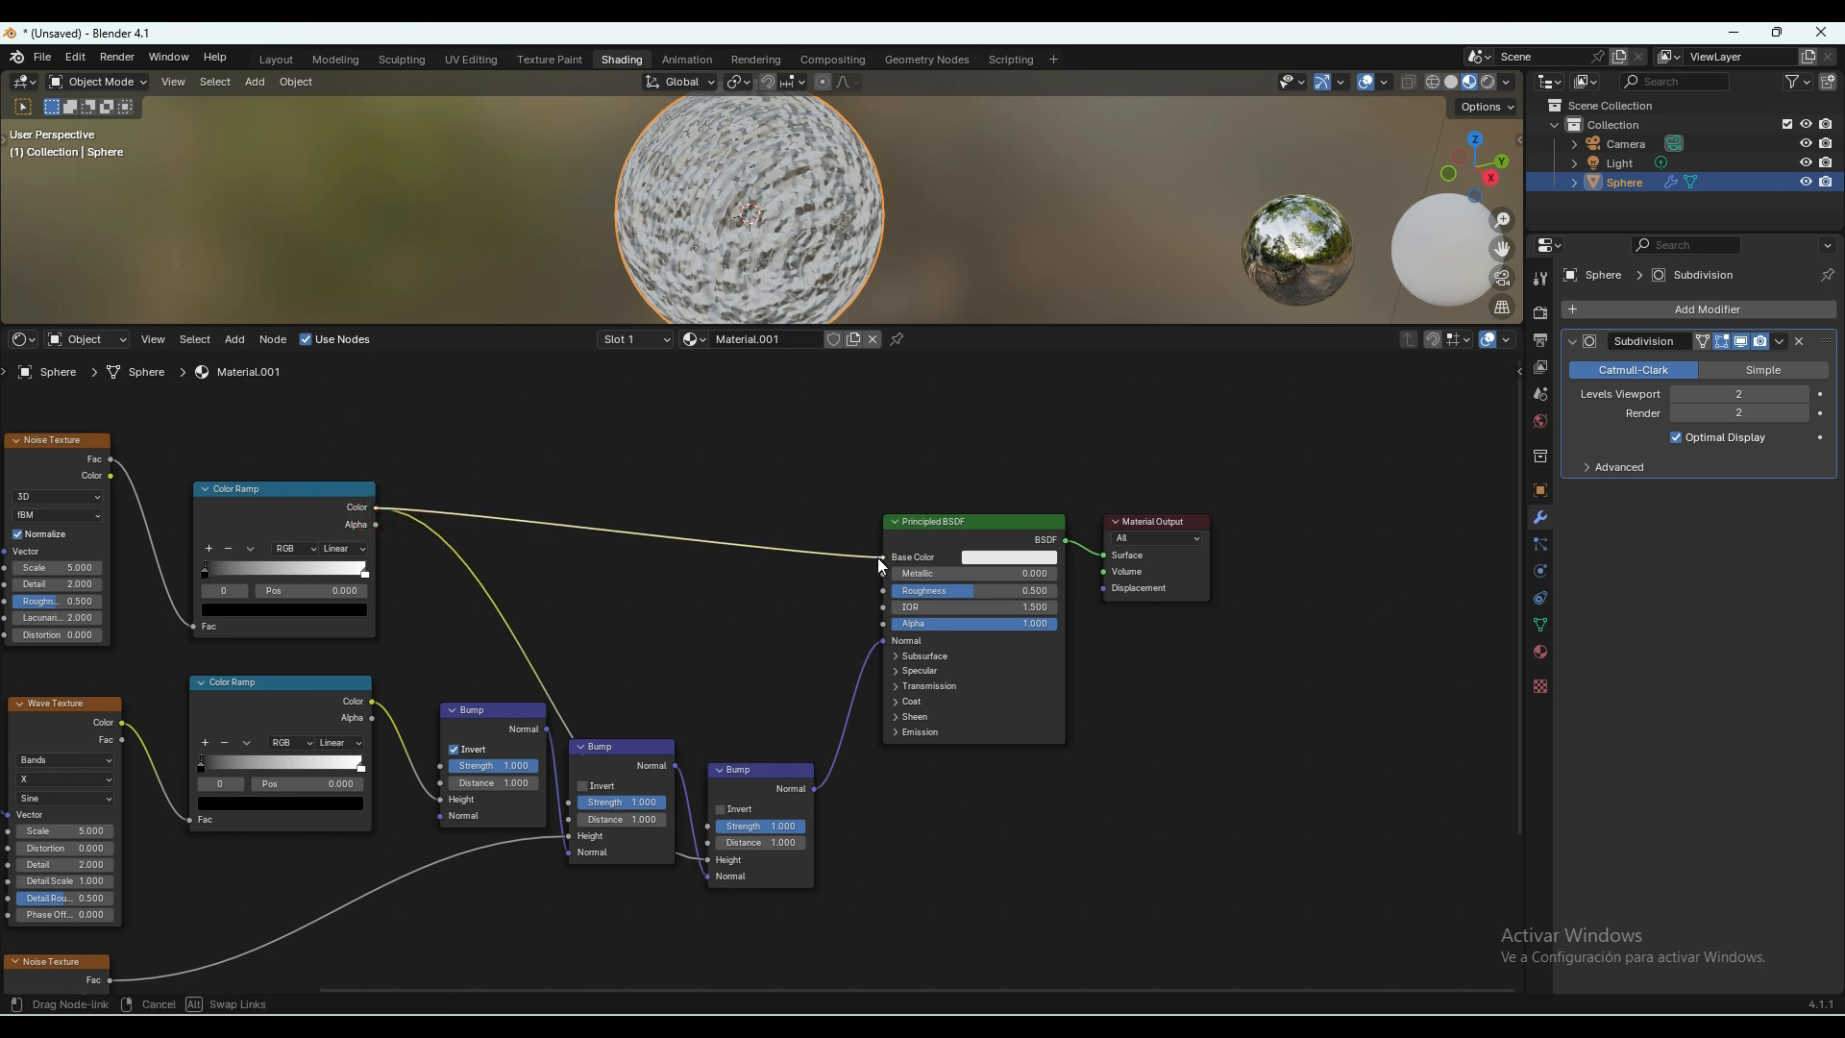
{"action": "scroll", "coordinate": [748, 647], "scroll_direction": "down", "scroll_amount": 2}
{"action": "middle_click_drag", "start_coordinate": [679, 661], "coordinate": [1061, 559]}
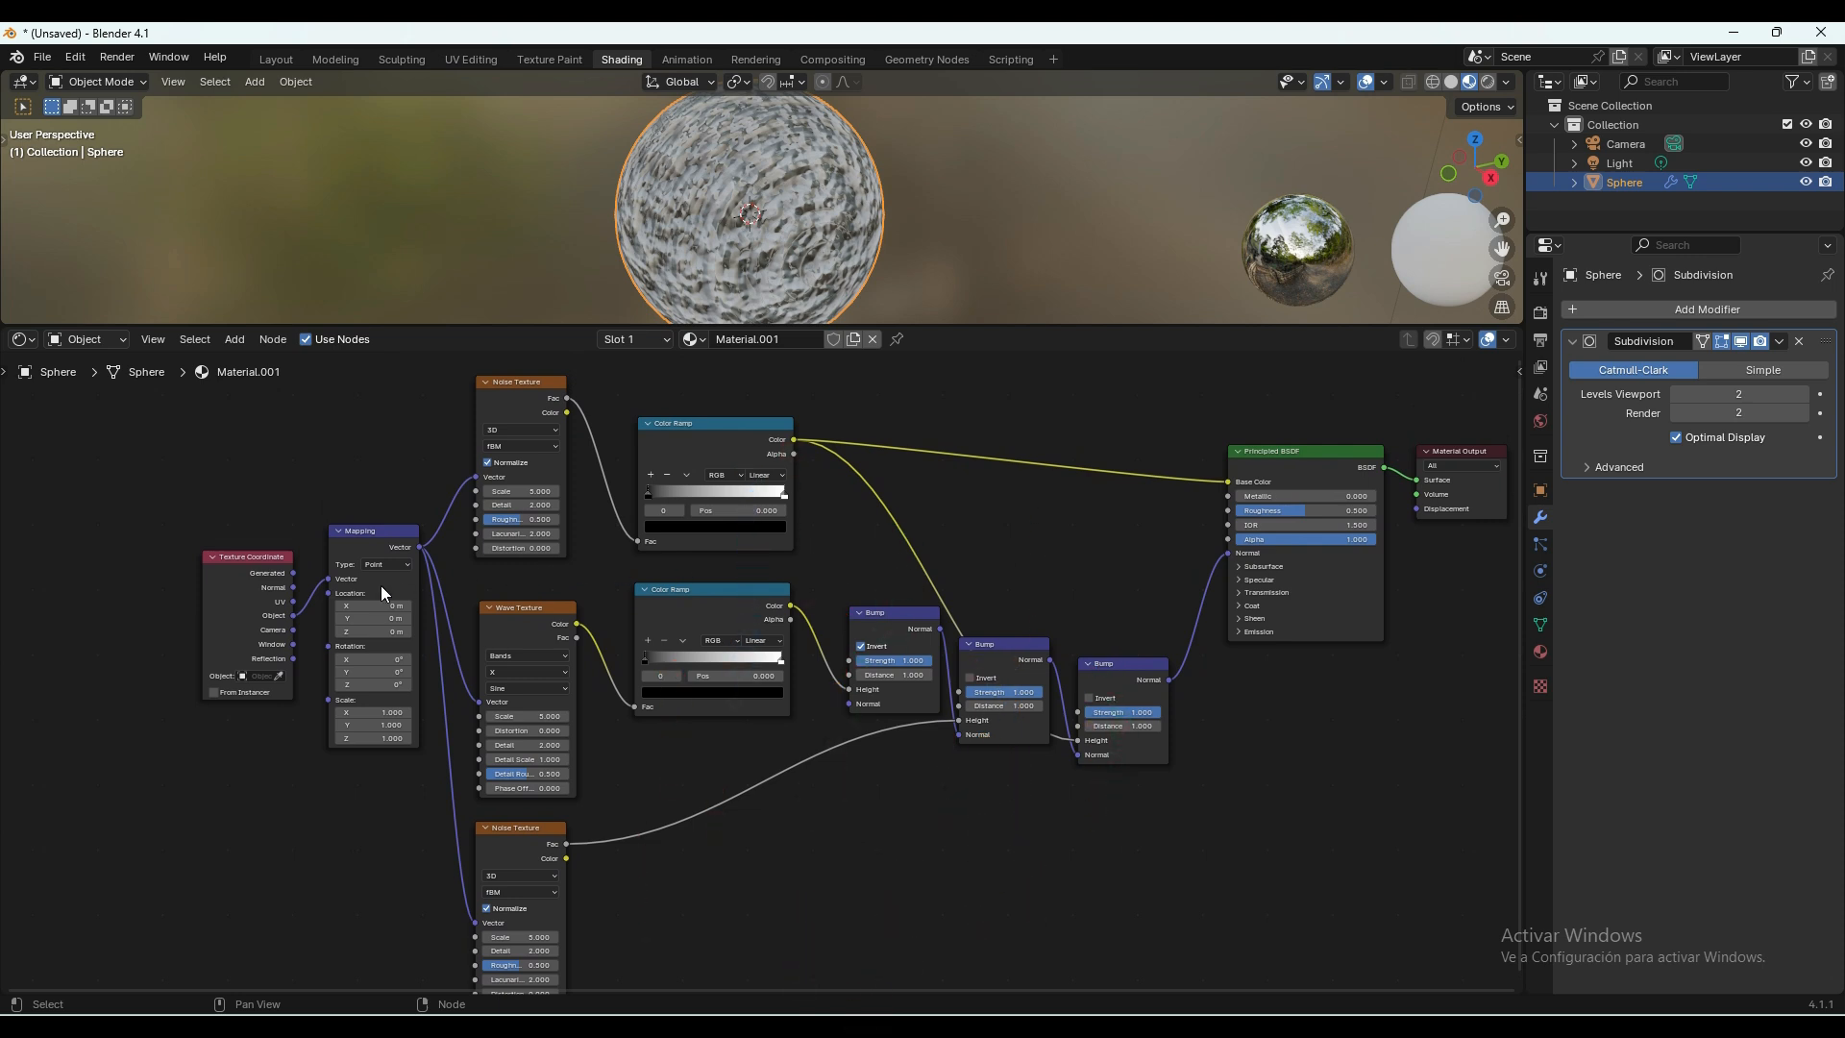
Set the Mapping node's Location to X 2.1 m, Y 0.7 m and Z 1.4 m.
{"action": "scroll", "coordinate": [537, 611], "scroll_direction": "up", "scroll_amount": 3}
{"action": "middle_click_drag", "start_coordinate": [547, 548], "coordinate": [716, 559]}
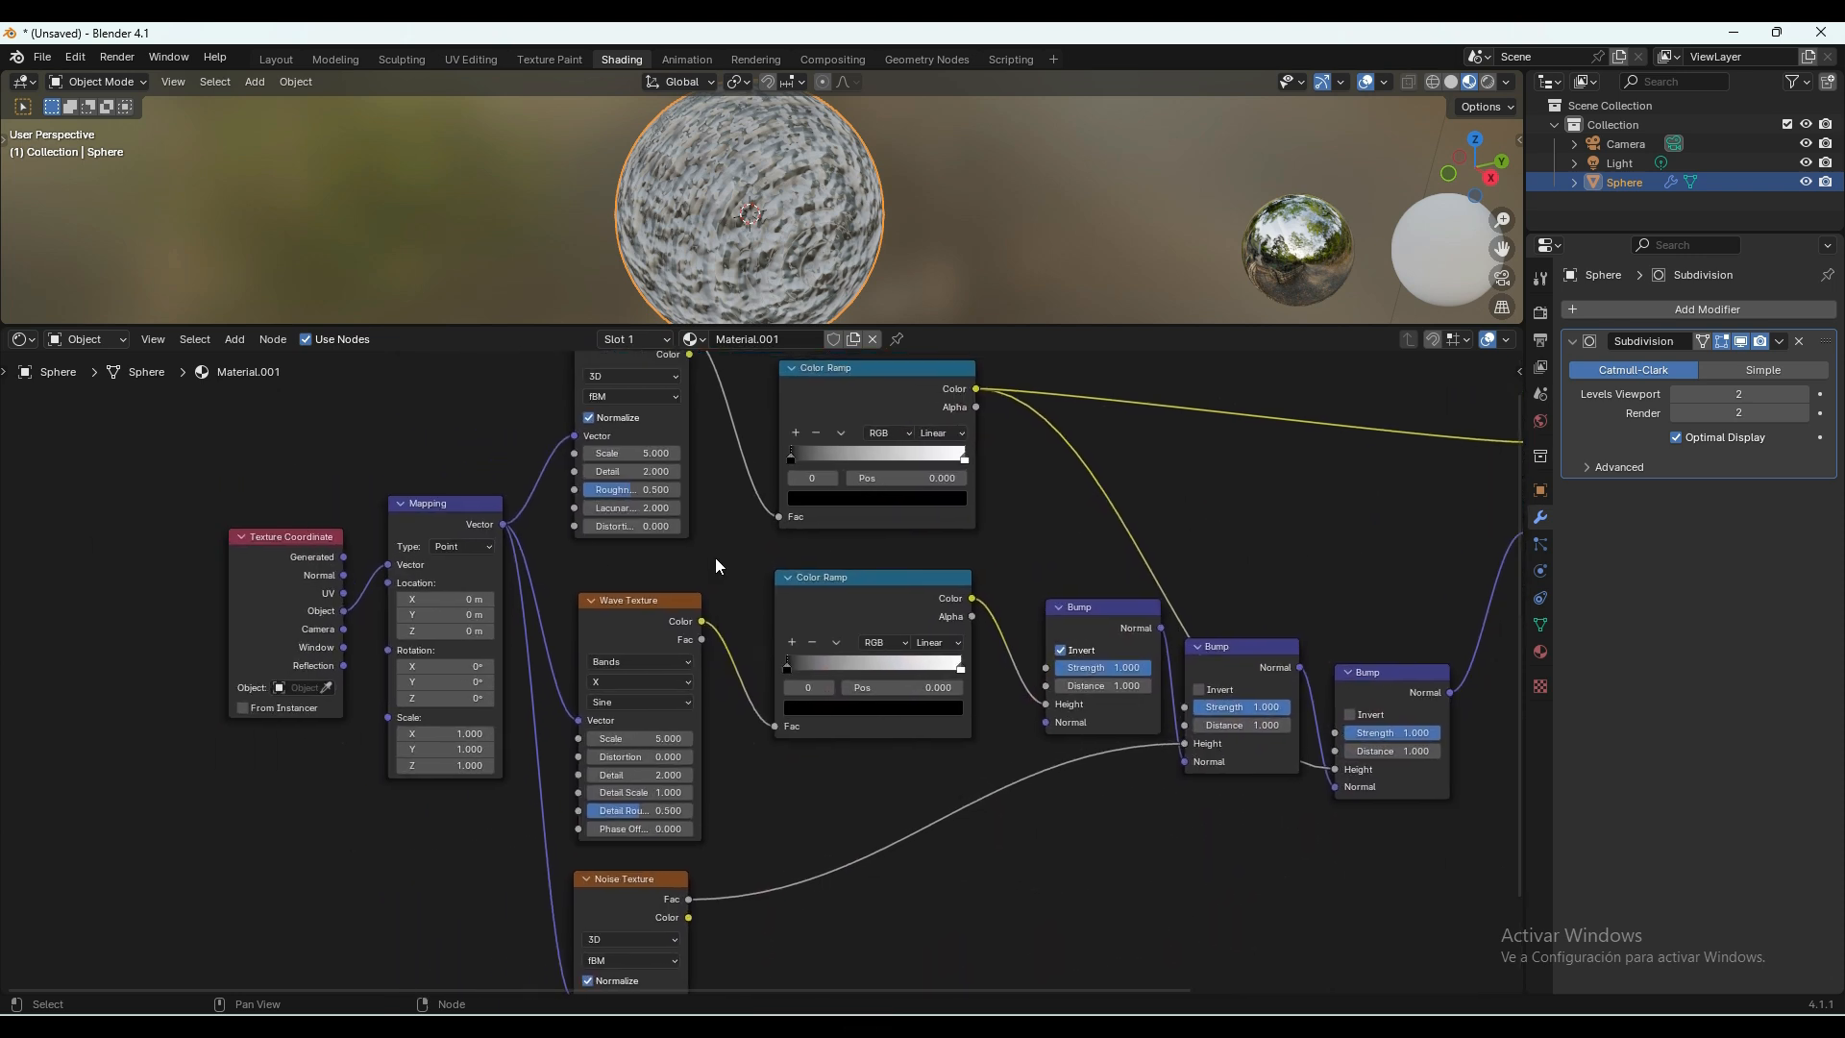
{"action": "scroll", "coordinate": [560, 578], "scroll_direction": "up", "scroll_amount": 6}
{"action": "middle_click_drag", "start_coordinate": [560, 579], "coordinate": [1306, 520]}
{"action": "left_click", "coordinate": [1171, 550]}
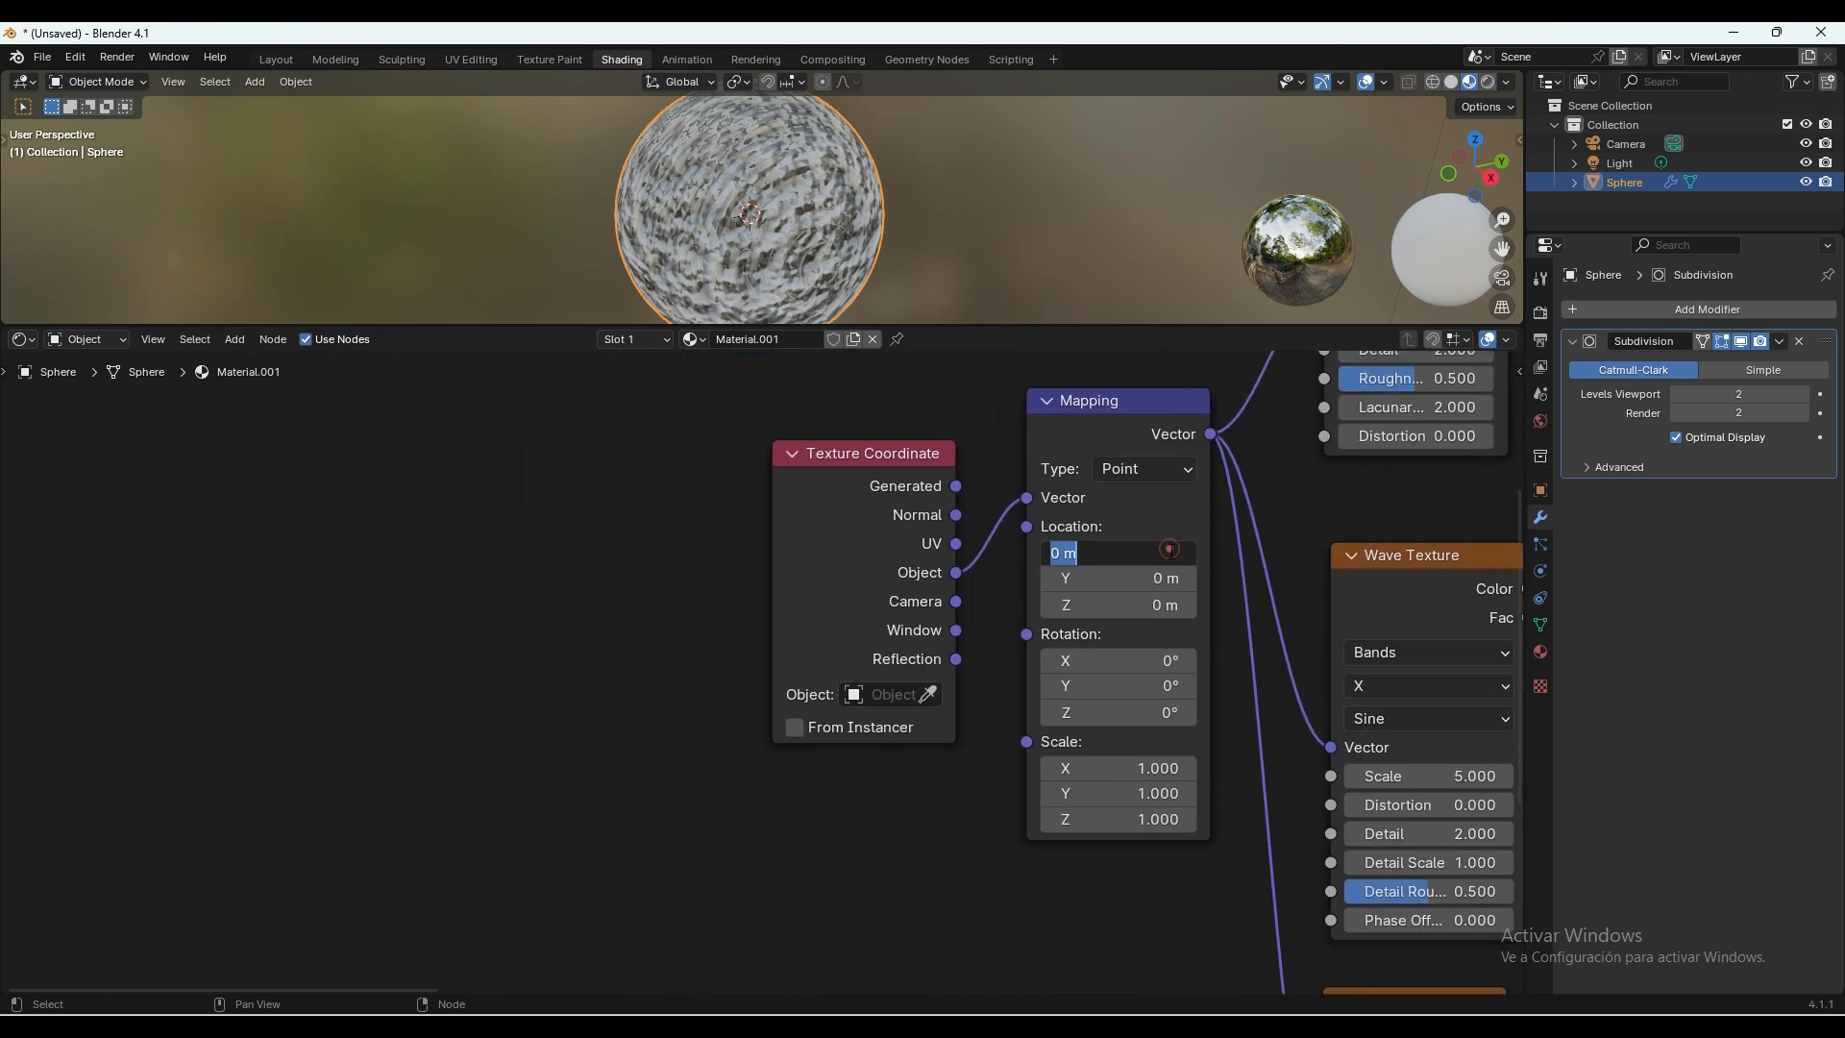
{"action": "type", "text": "2.1"}
{"action": "left_click", "coordinate": [1153, 577]}
{"action": "type", "text": "0.7"}
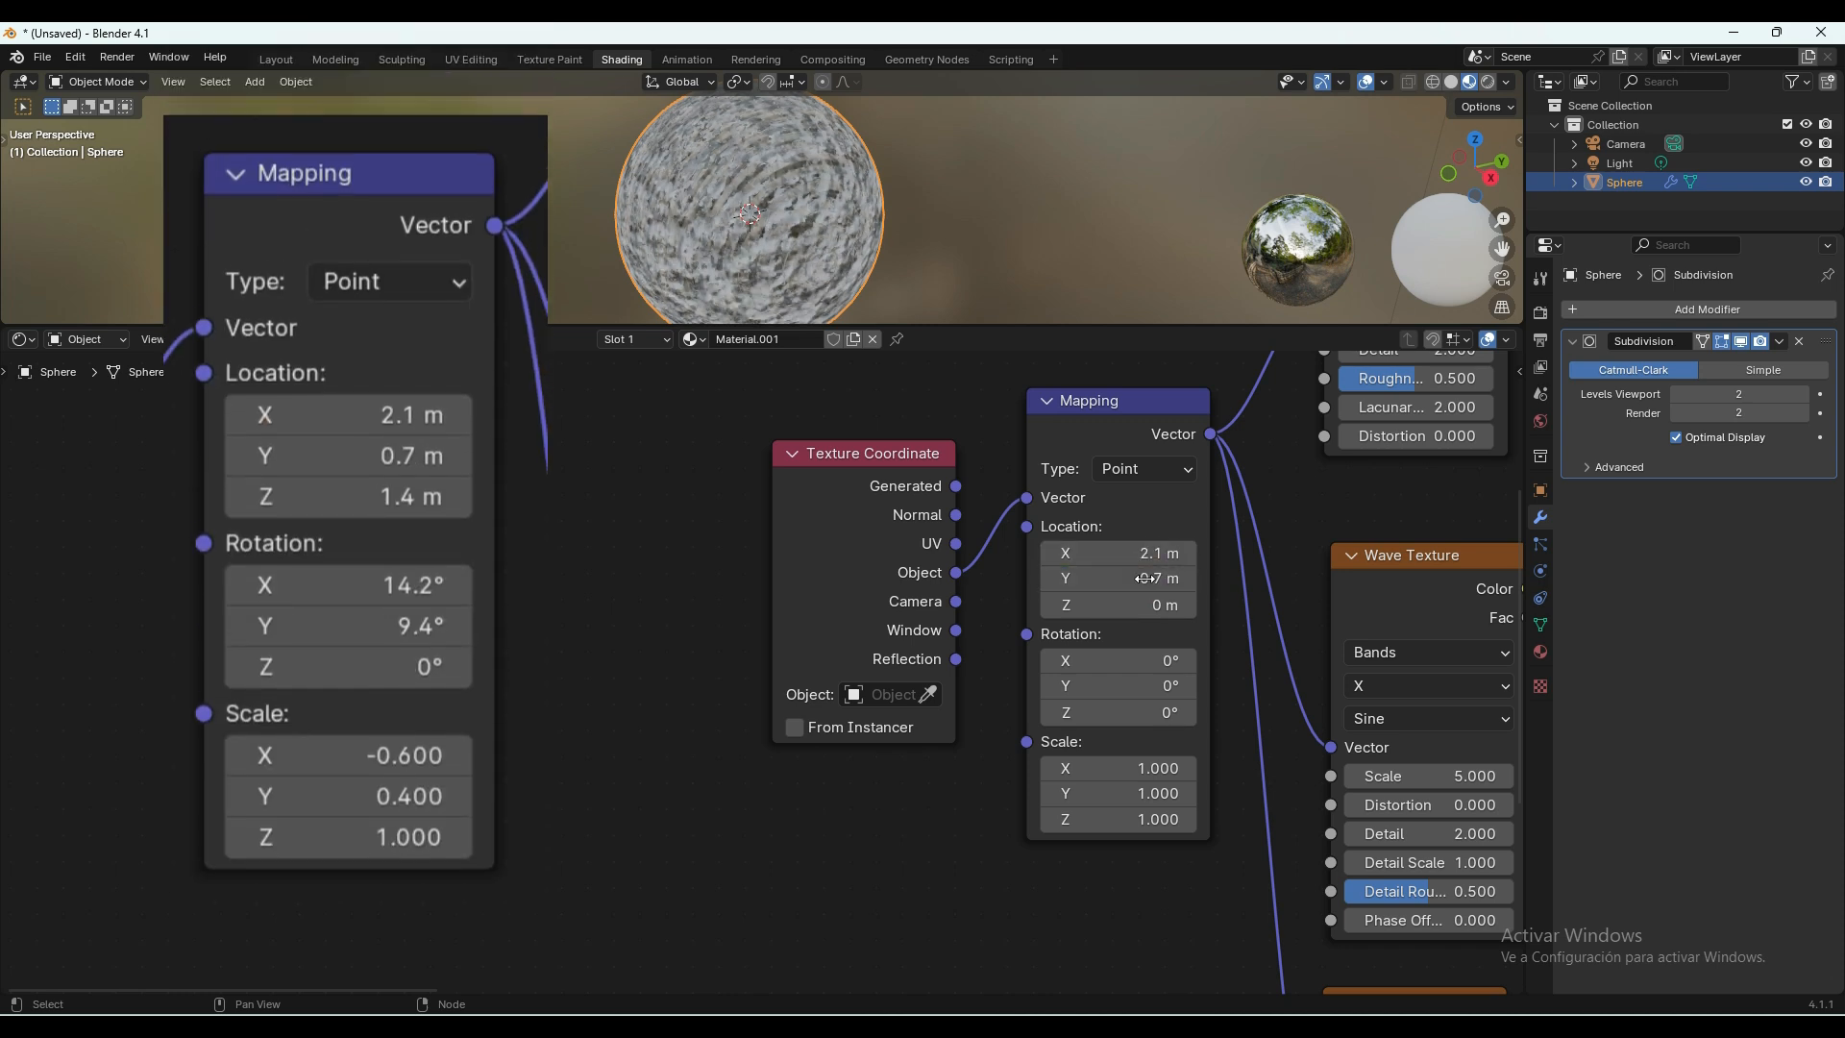
{"action": "left_click", "coordinate": [1153, 603]}
{"action": "type", "text": "1.4"}
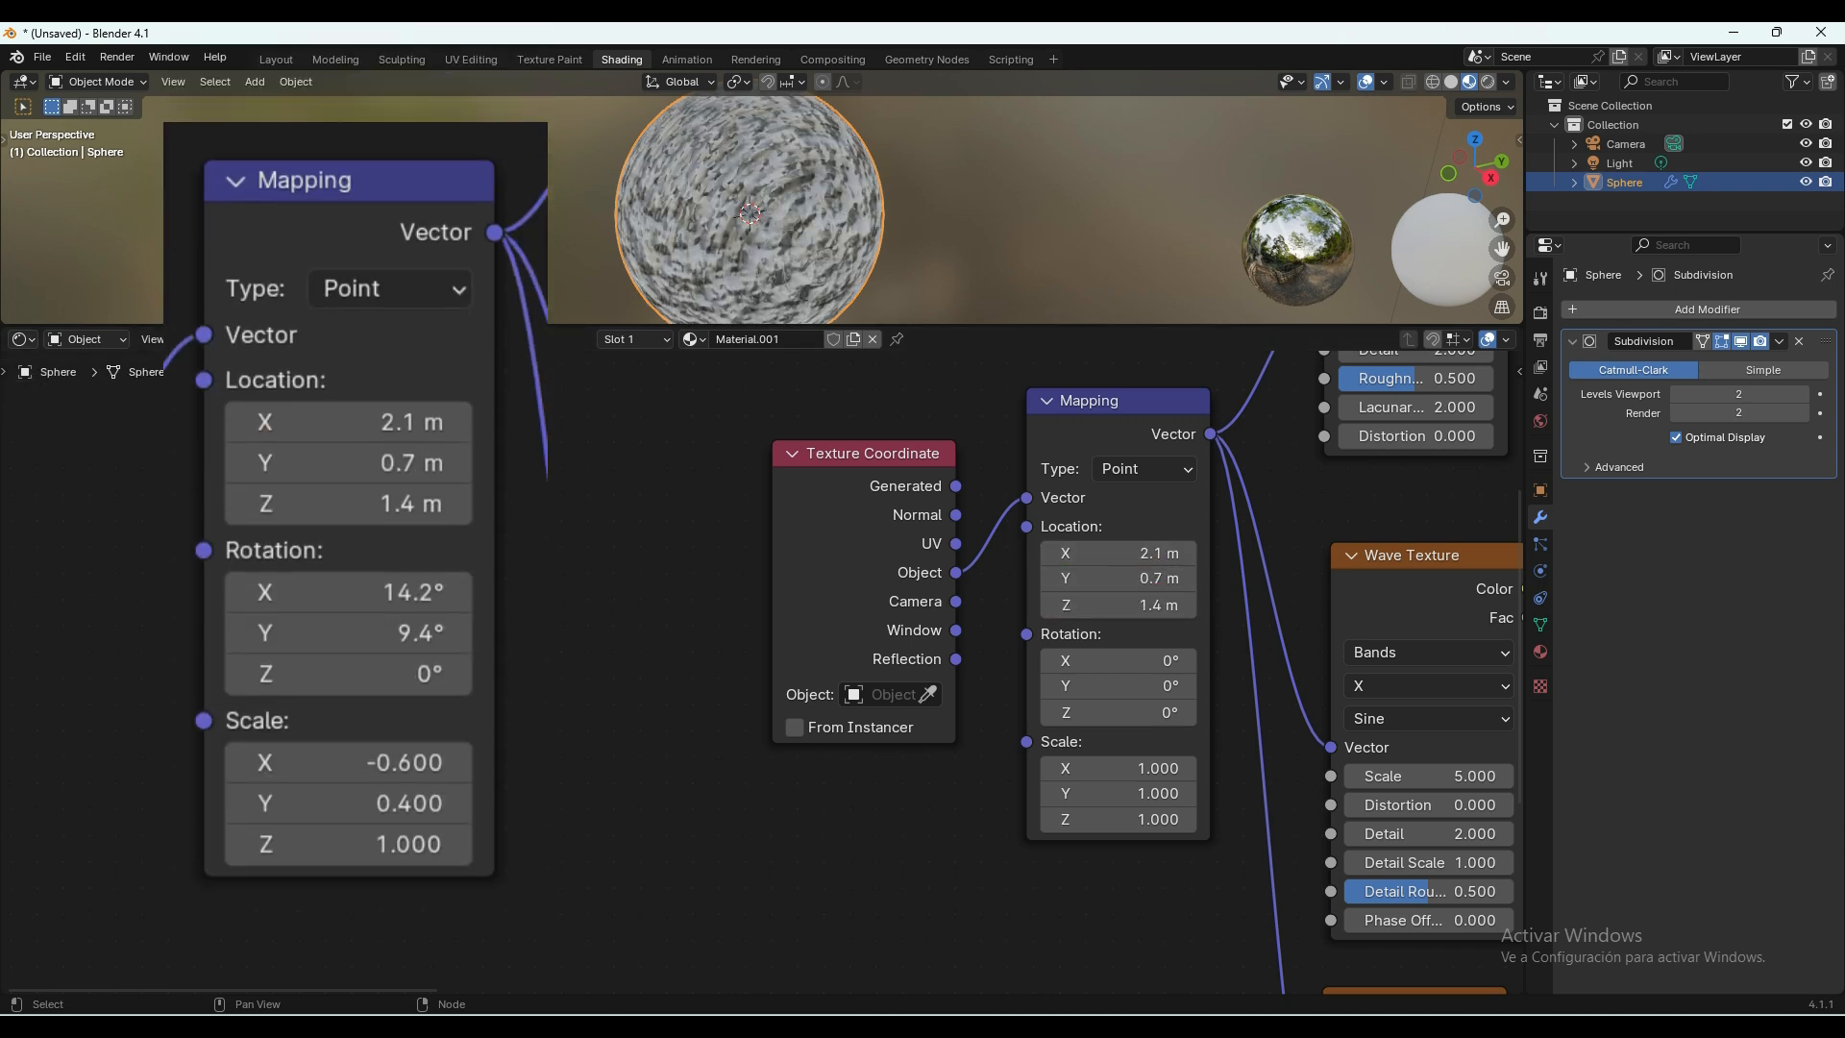
Set the Mapping node's Rotation to 14.2° on X and 9.4° on Y.
{"action": "left_click", "coordinate": [1122, 653]}
{"action": "type", "text": "14.2"}
{"action": "left_click", "coordinate": [1137, 685]}
{"action": "type", "text": "9.4"}
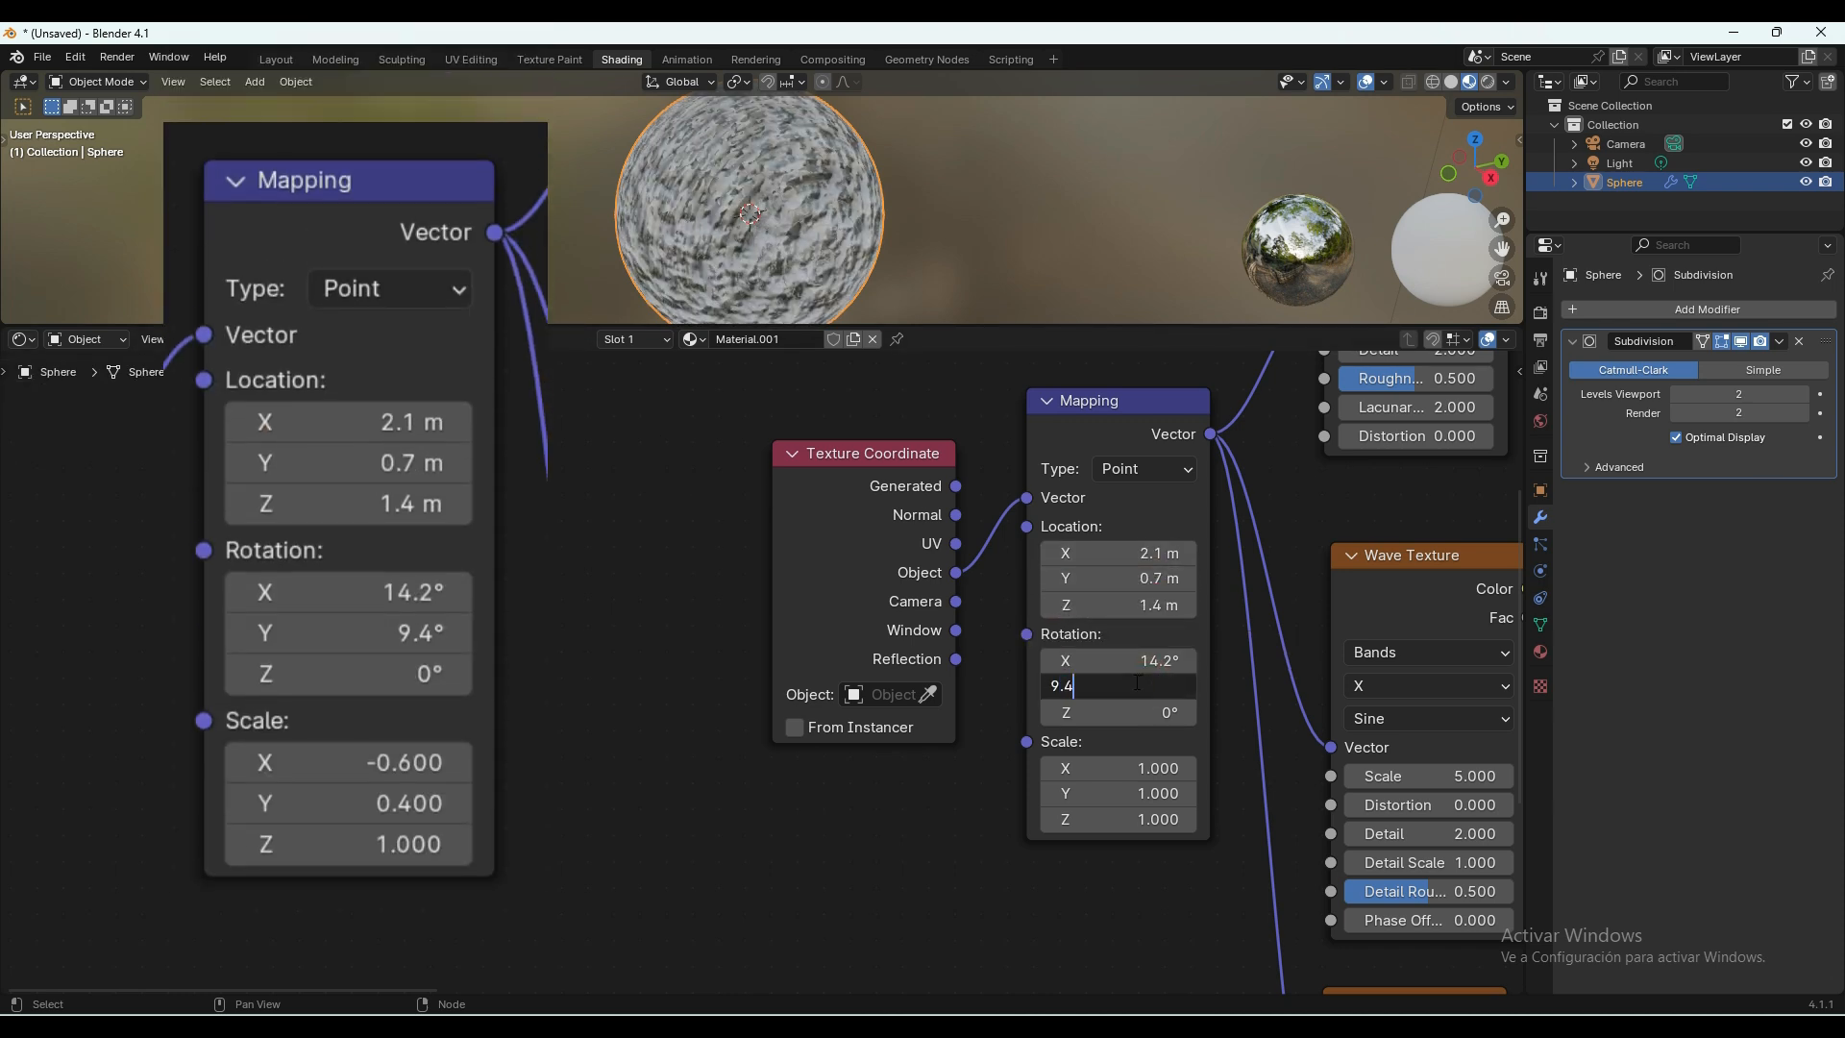
{"action": "key", "text": "Return"}
Set the Mapping node's Scale to -0.6 on X and 0.4 on Y.
{"action": "left_click", "coordinate": [1165, 764]}
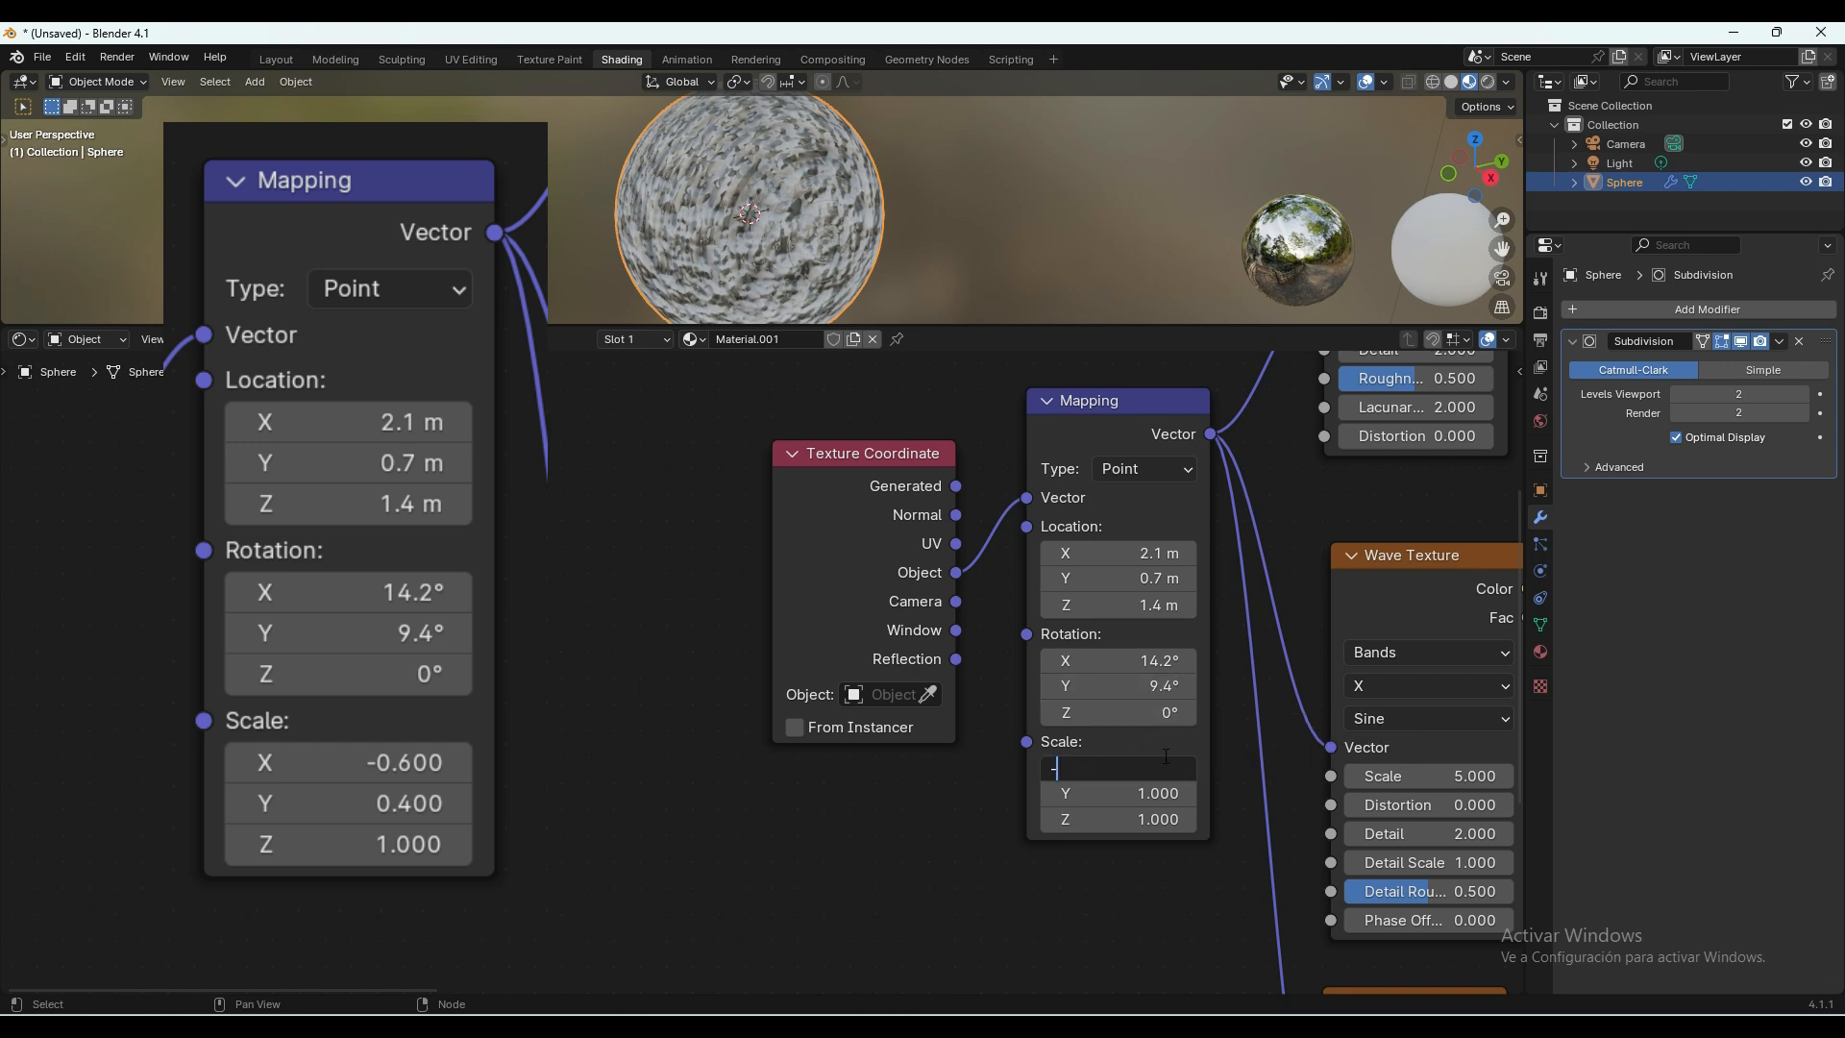
{"action": "type", "text": "-0.6"}
{"action": "key", "text": "Return"}
{"action": "left_click", "coordinate": [1153, 792]}
{"action": "type", "text": "0.4"}
{"action": "key", "text": "Return"}
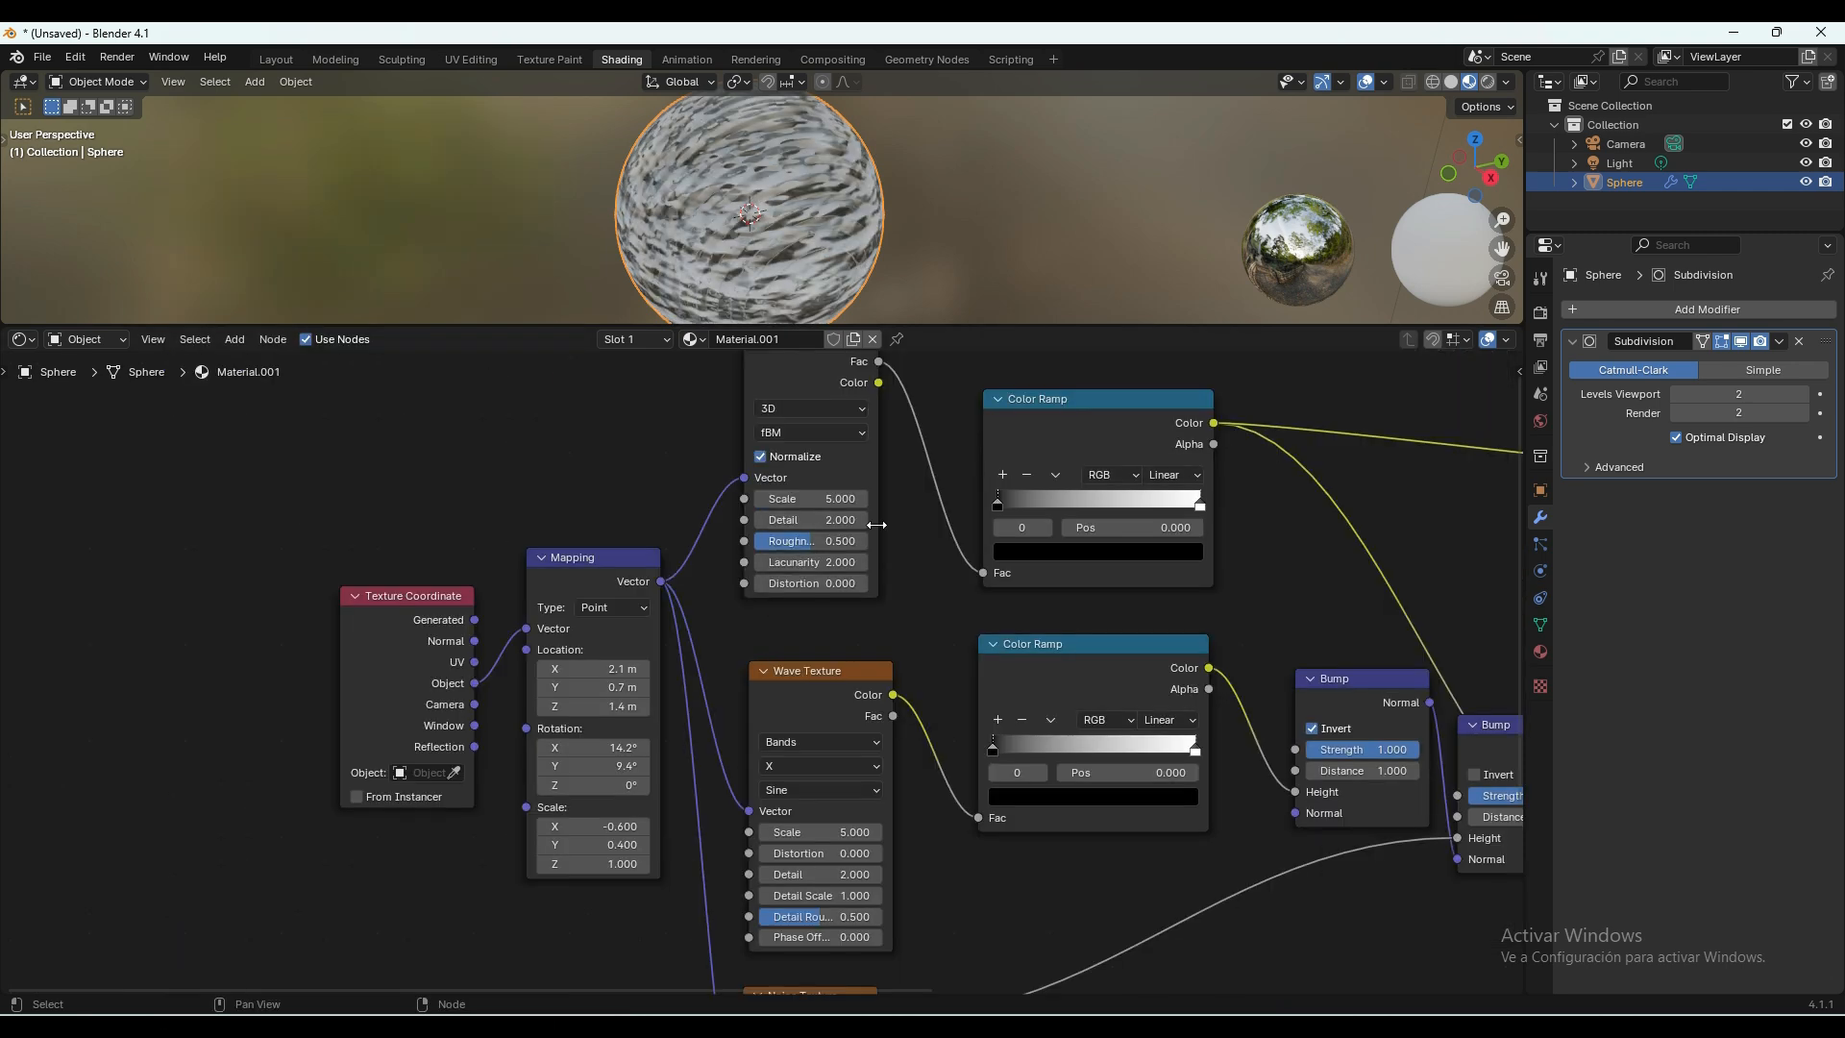
Set the upper Noise Texture's Scale to 362.
{"action": "middle_click_drag", "start_coordinate": [886, 526], "coordinate": [837, 637]}
{"action": "scroll", "coordinate": [790, 631], "scroll_direction": "up", "scroll_amount": 2}
{"action": "left_click", "coordinate": [810, 567]}
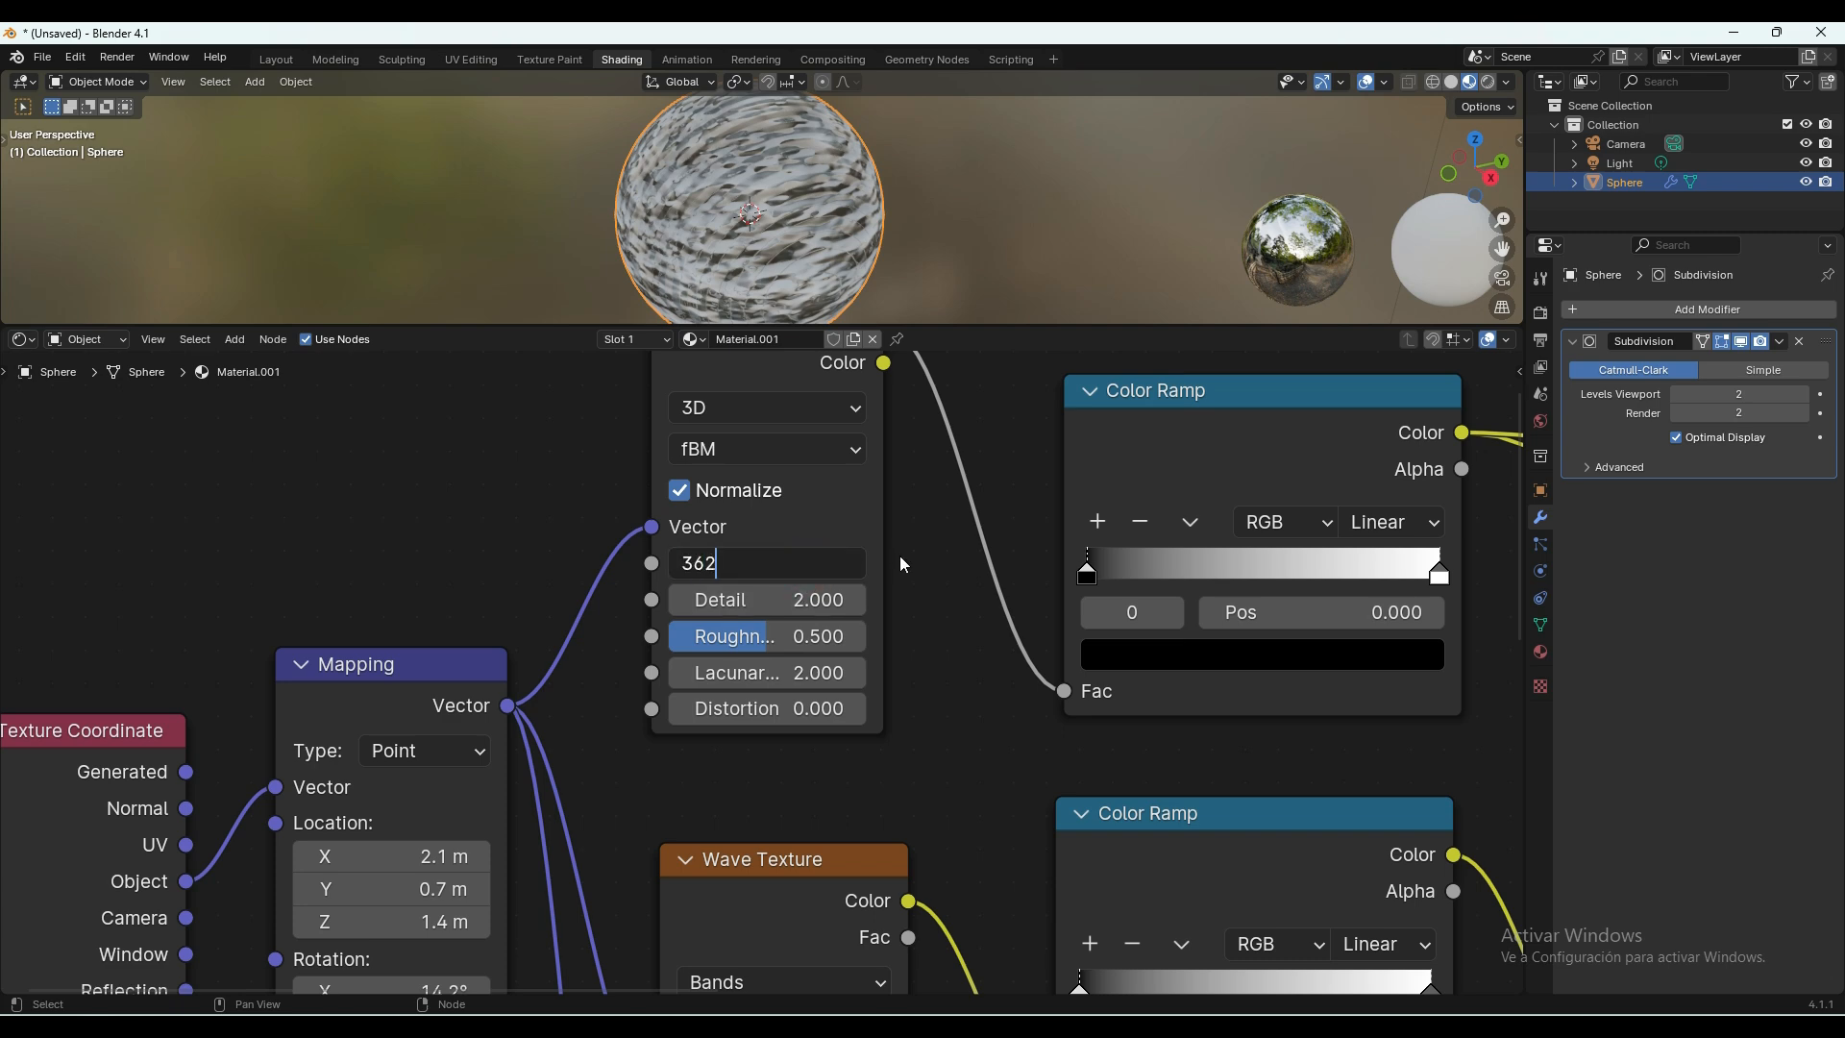
{"action": "key", "text": "Return"}
{"action": "scroll", "coordinate": [922, 711], "scroll_direction": "down", "scroll_amount": 1}
Set the Wave Texture's Scale to 1.5 and its Distortion to -8.
{"action": "middle_click_drag", "start_coordinate": [914, 733], "coordinate": [931, 371]}
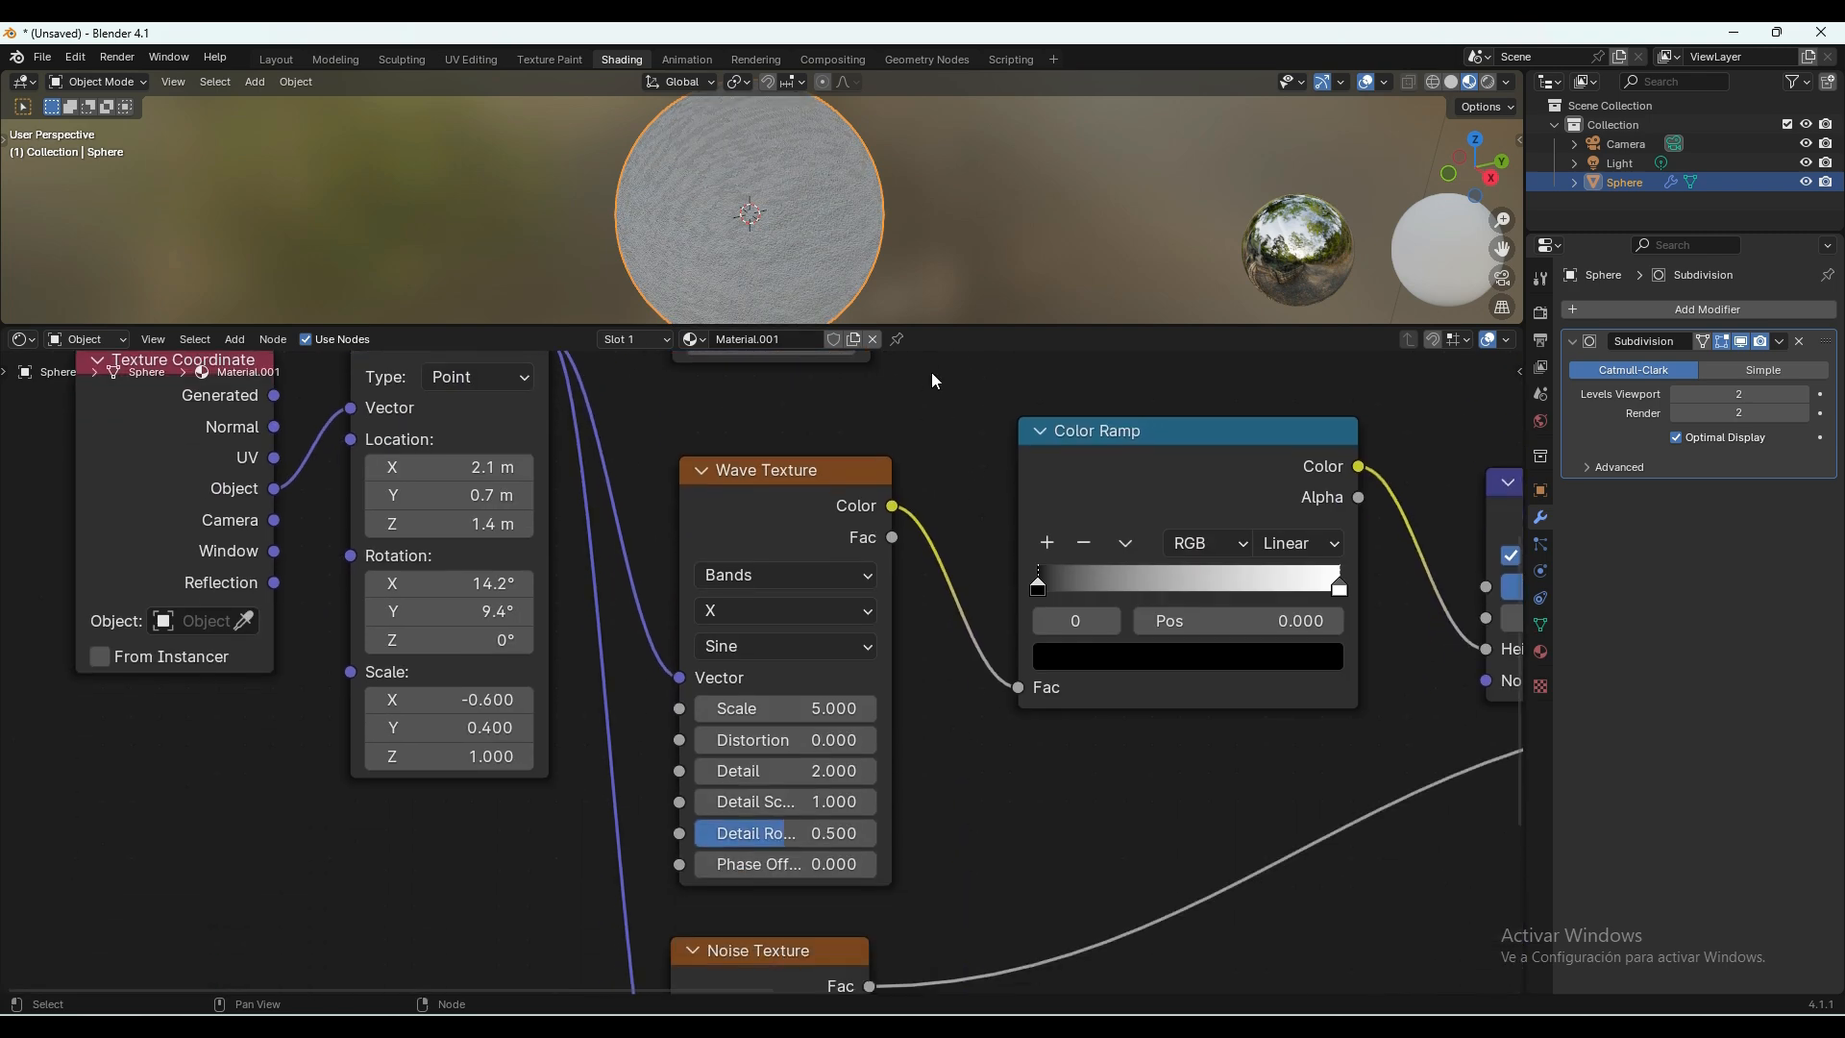
{"action": "middle_click_drag", "start_coordinate": [913, 775], "coordinate": [885, 701]}
{"action": "left_click", "coordinate": [799, 639]}
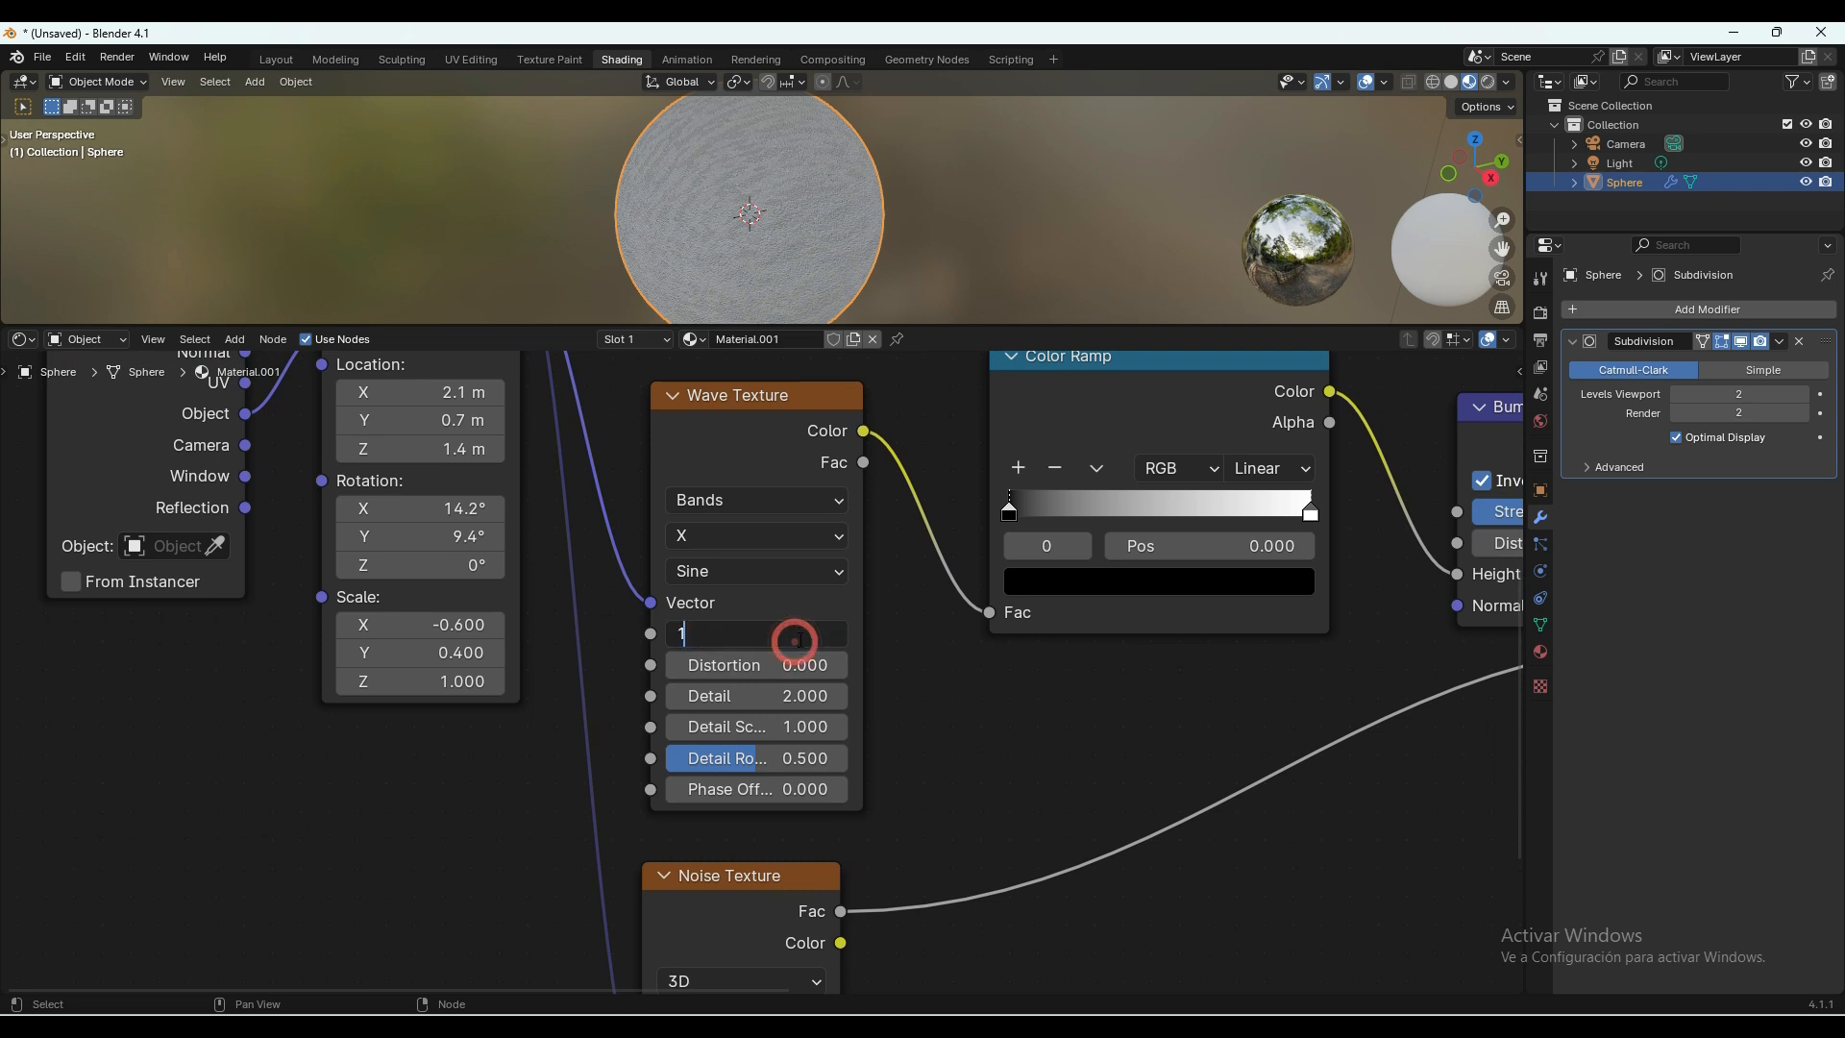
{"action": "type", "text": "1.5"}
{"action": "key", "text": "Return"}
{"action": "left_click", "coordinate": [815, 661]}
{"action": "type", "text": "-"}
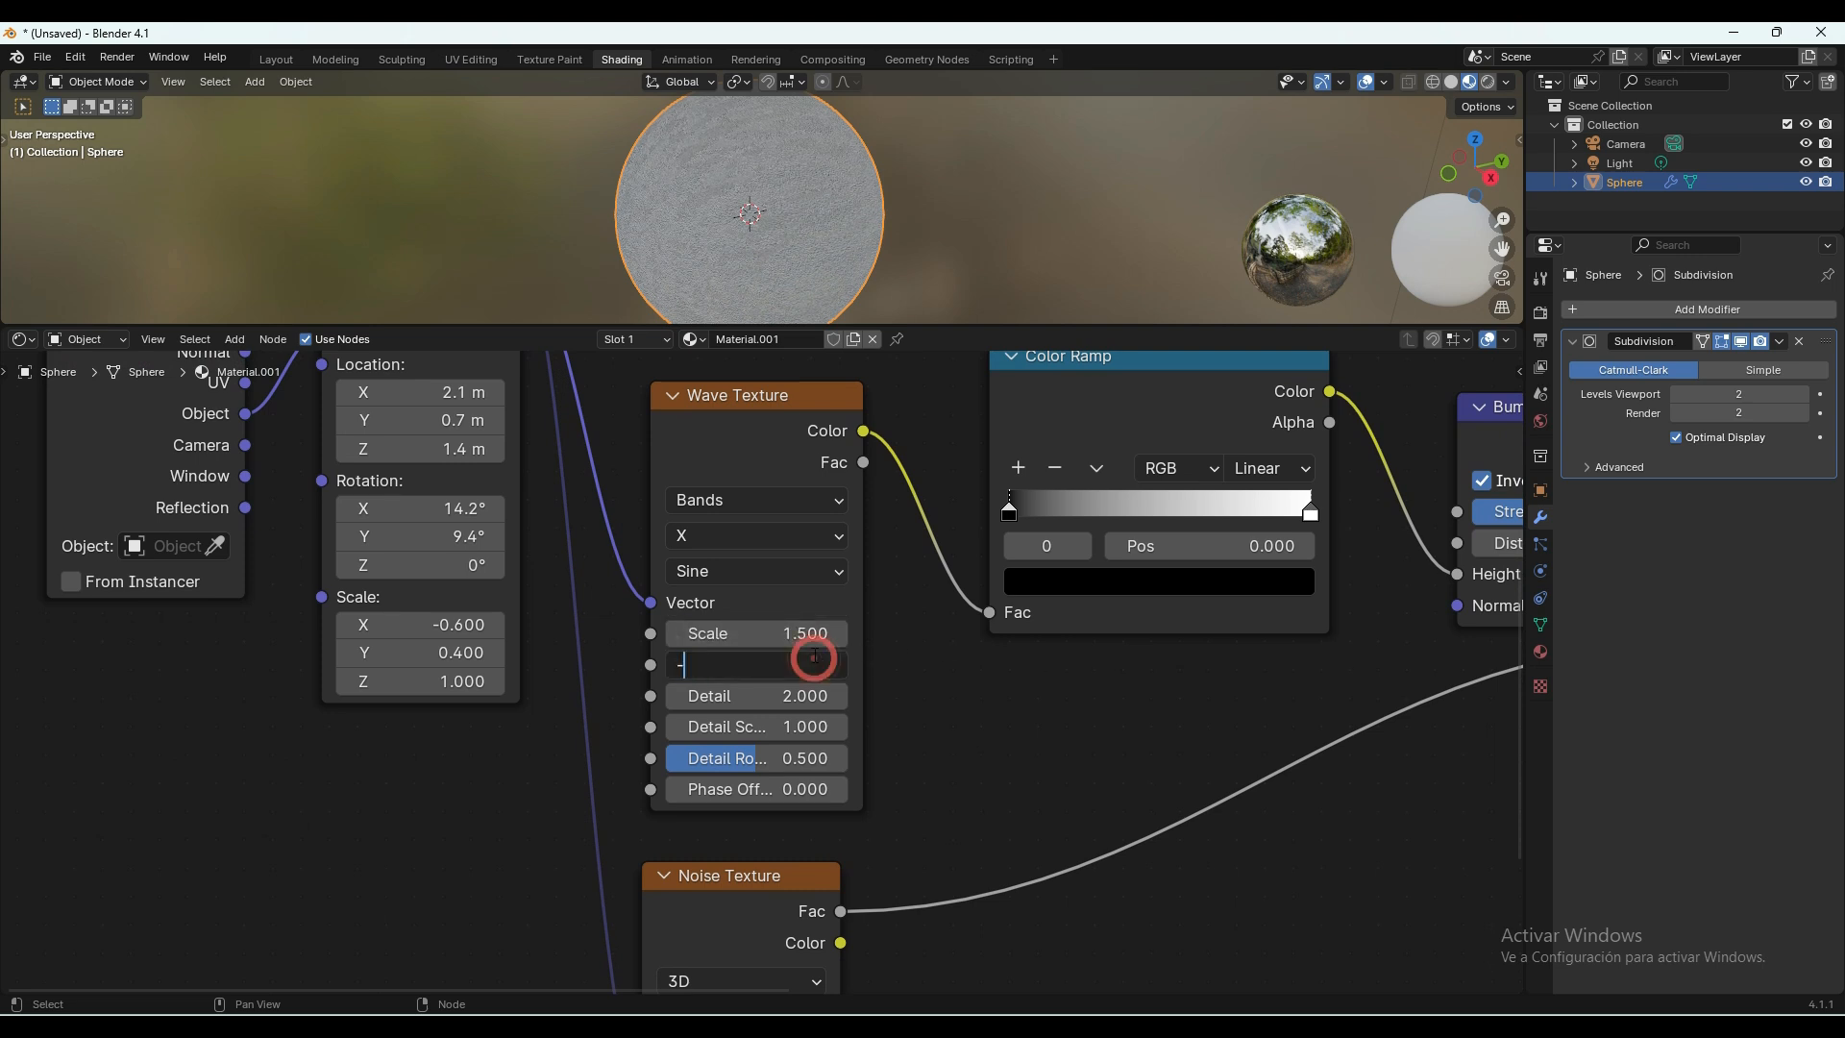
{"action": "type", "text": "8"}
{"action": "key", "text": "Return"}
Set the Wave Texture's Detail to 3.5.
{"action": "left_click", "coordinate": [777, 694]}
{"action": "type", "text": "3"}
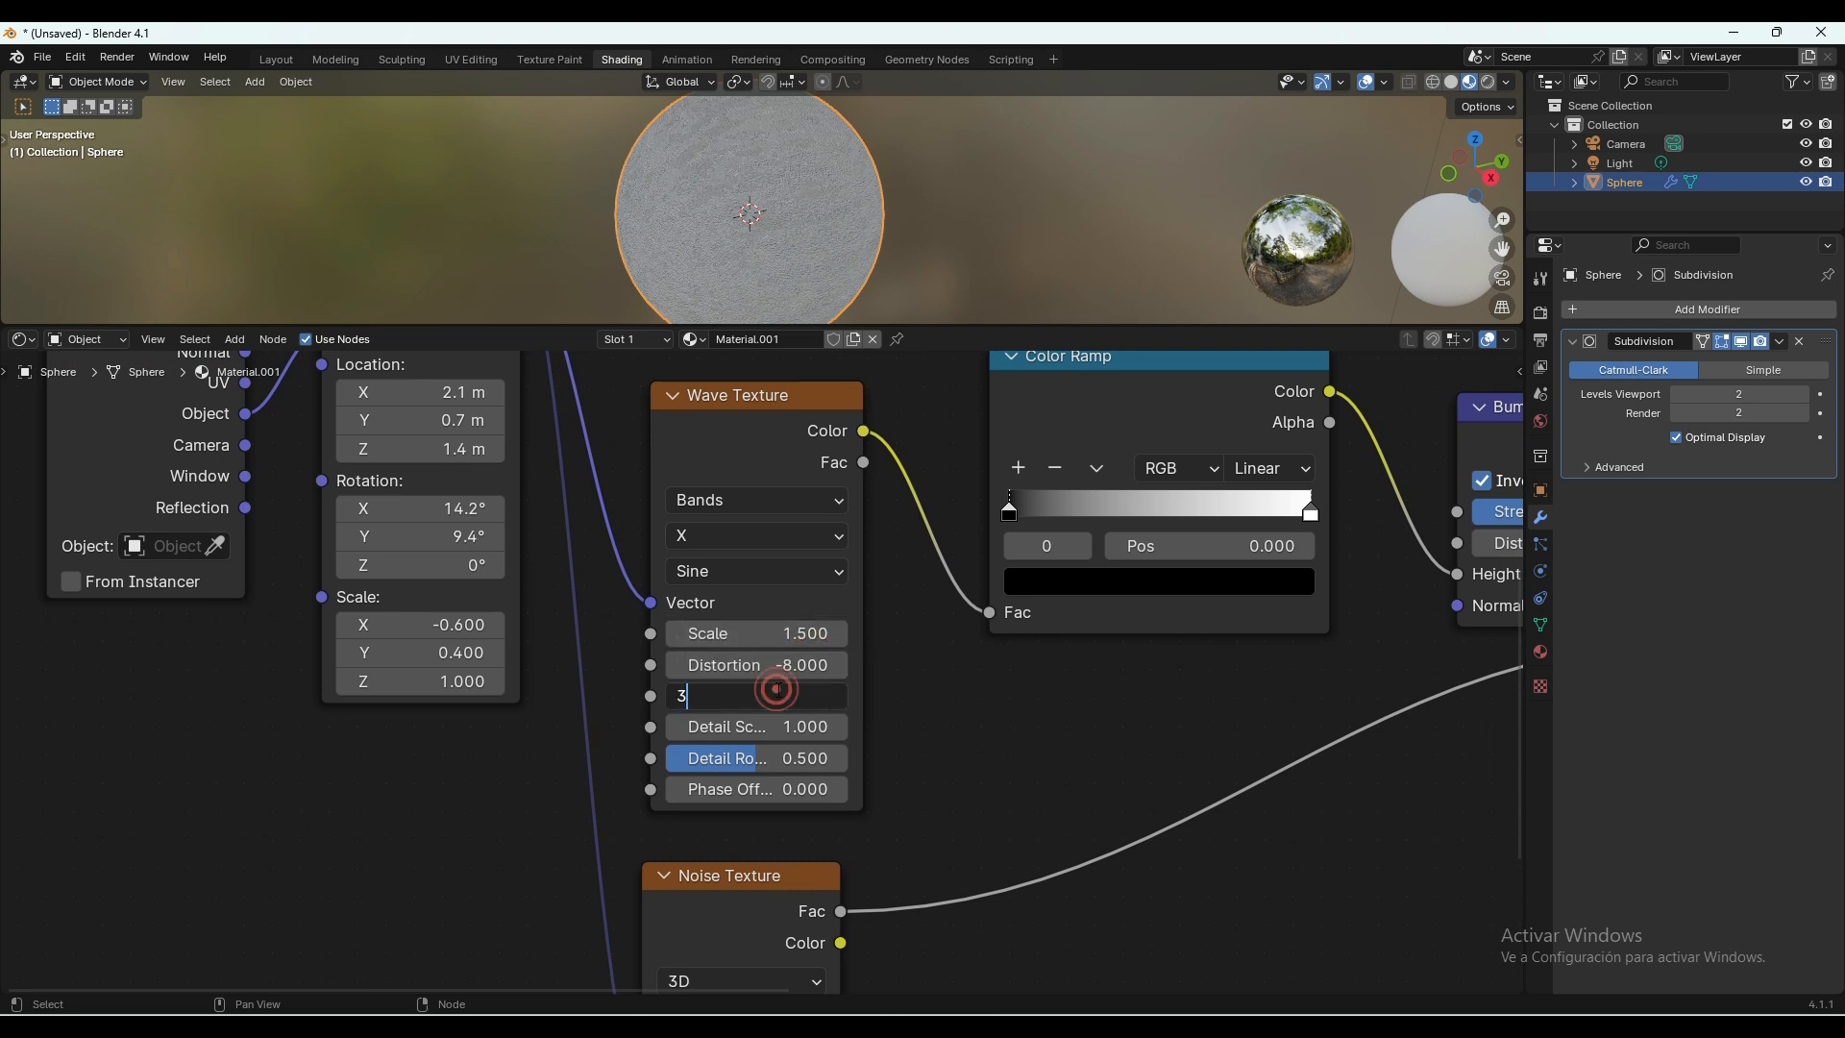
{"action": "type", "text": ".5"}
{"action": "key", "text": "Return"}
Set the lower Noise Texture's Scale to 262.
{"action": "middle_click_drag", "start_coordinate": [877, 774], "coordinate": [834, 406]}
{"action": "left_click", "coordinate": [721, 737]}
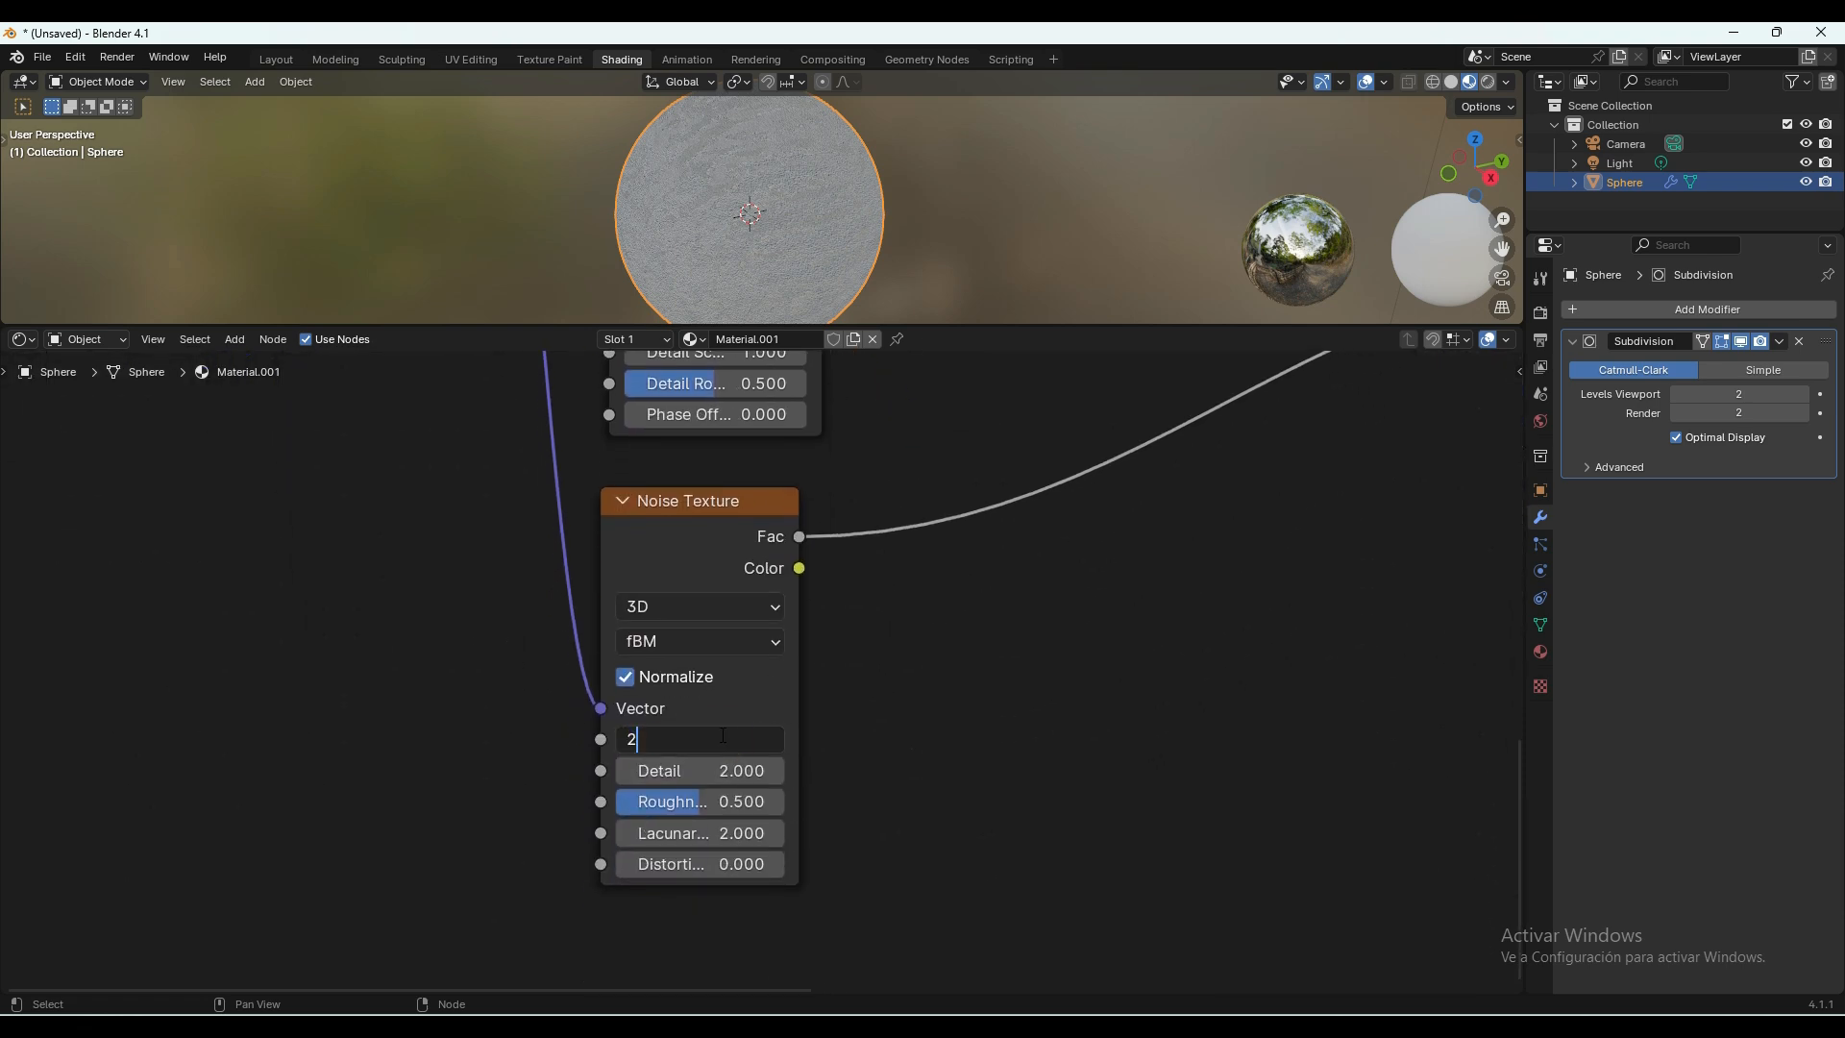
{"action": "key", "text": "Return"}
Add several stops to the upper Color Ramp and spread them along the gradient, placing stop 5 at 0.864 and stop 4 at 0.768.
{"action": "scroll", "coordinate": [1011, 518], "scroll_direction": "down", "scroll_amount": 6}
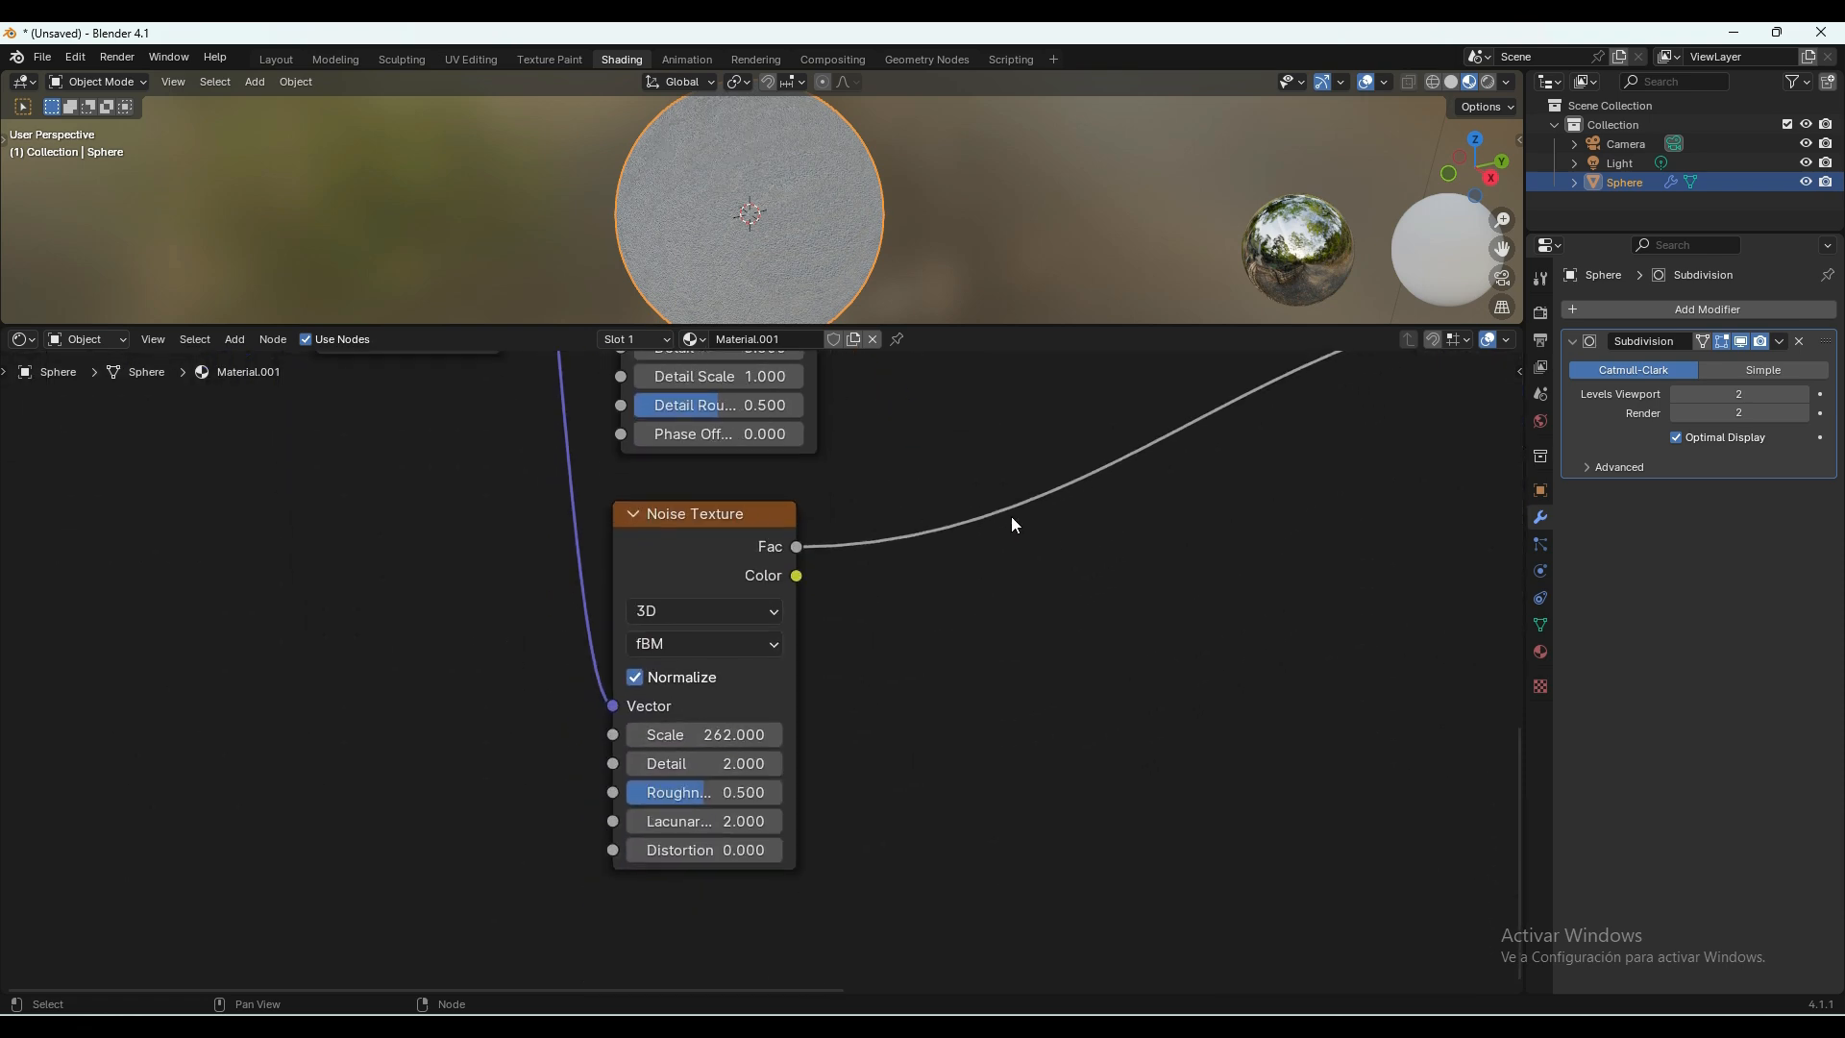
{"action": "middle_click_drag", "start_coordinate": [968, 519], "coordinate": [840, 857]}
{"action": "scroll", "coordinate": [1046, 778], "scroll_direction": "up", "scroll_amount": 4}
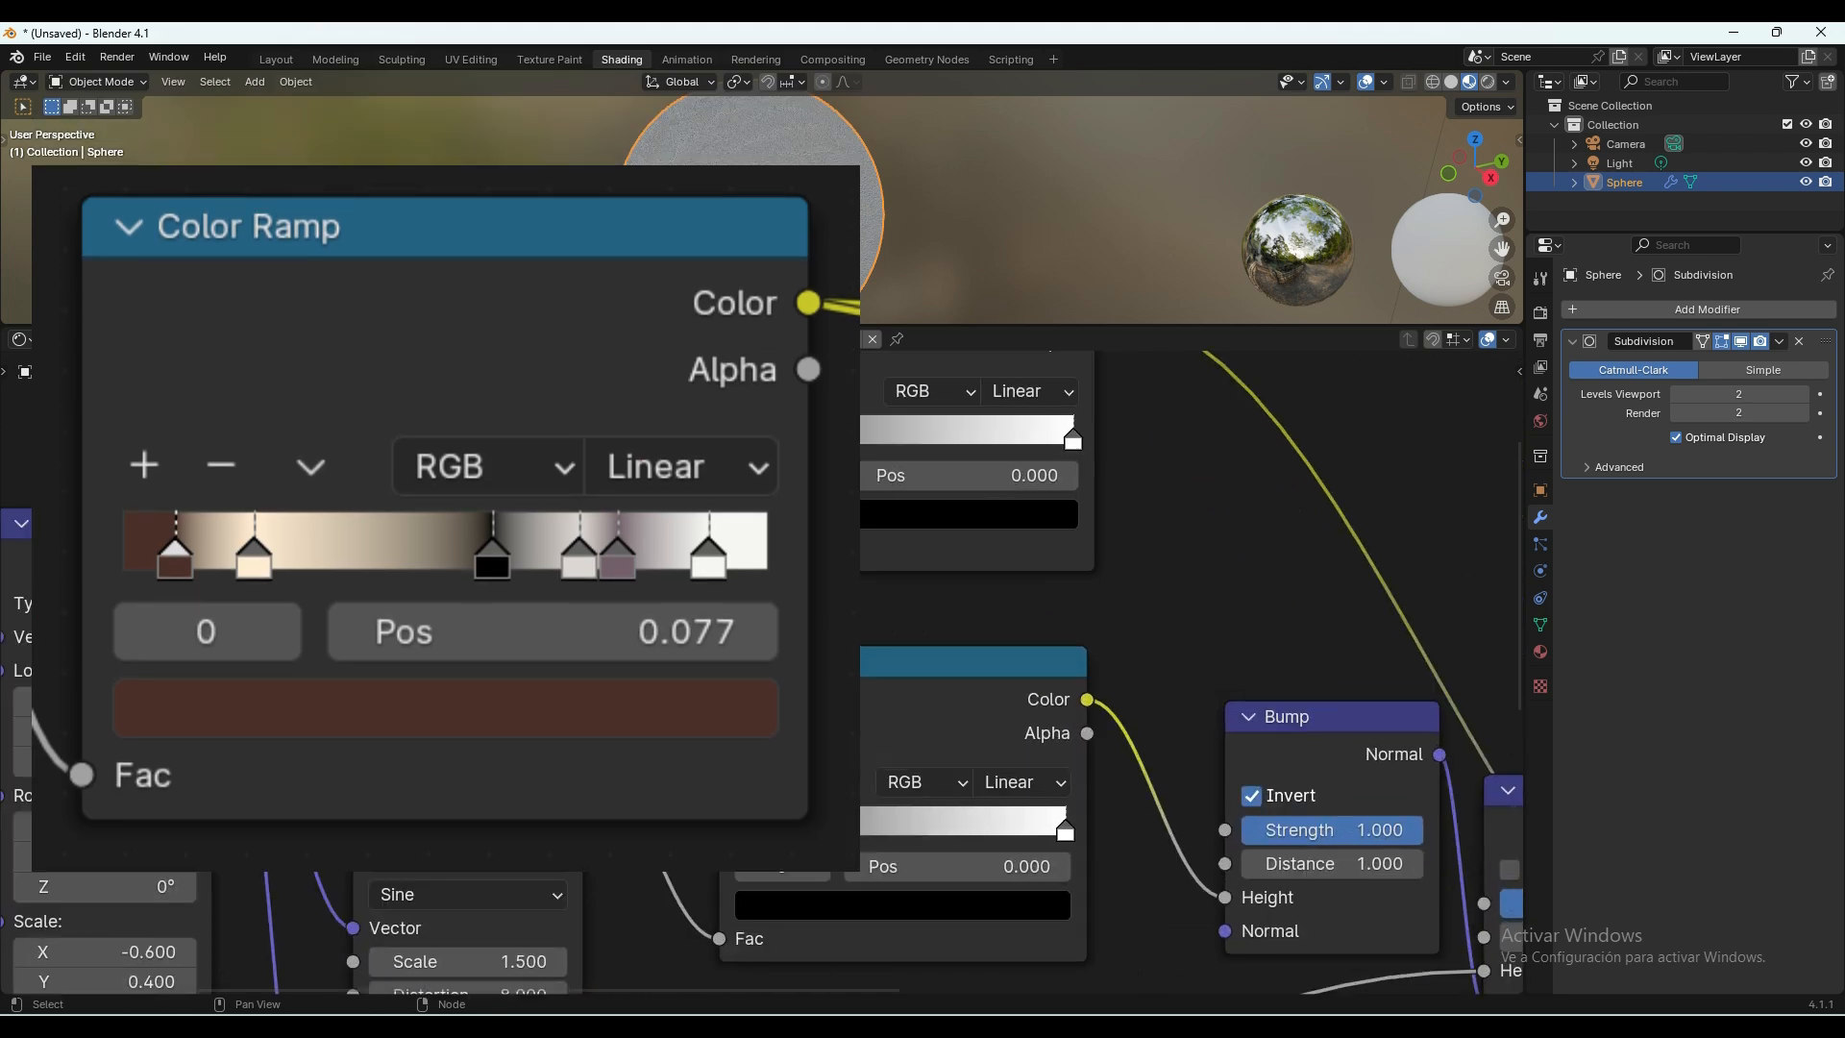
{"action": "middle_click_drag", "start_coordinate": [1045, 778], "coordinate": [1051, 781]}
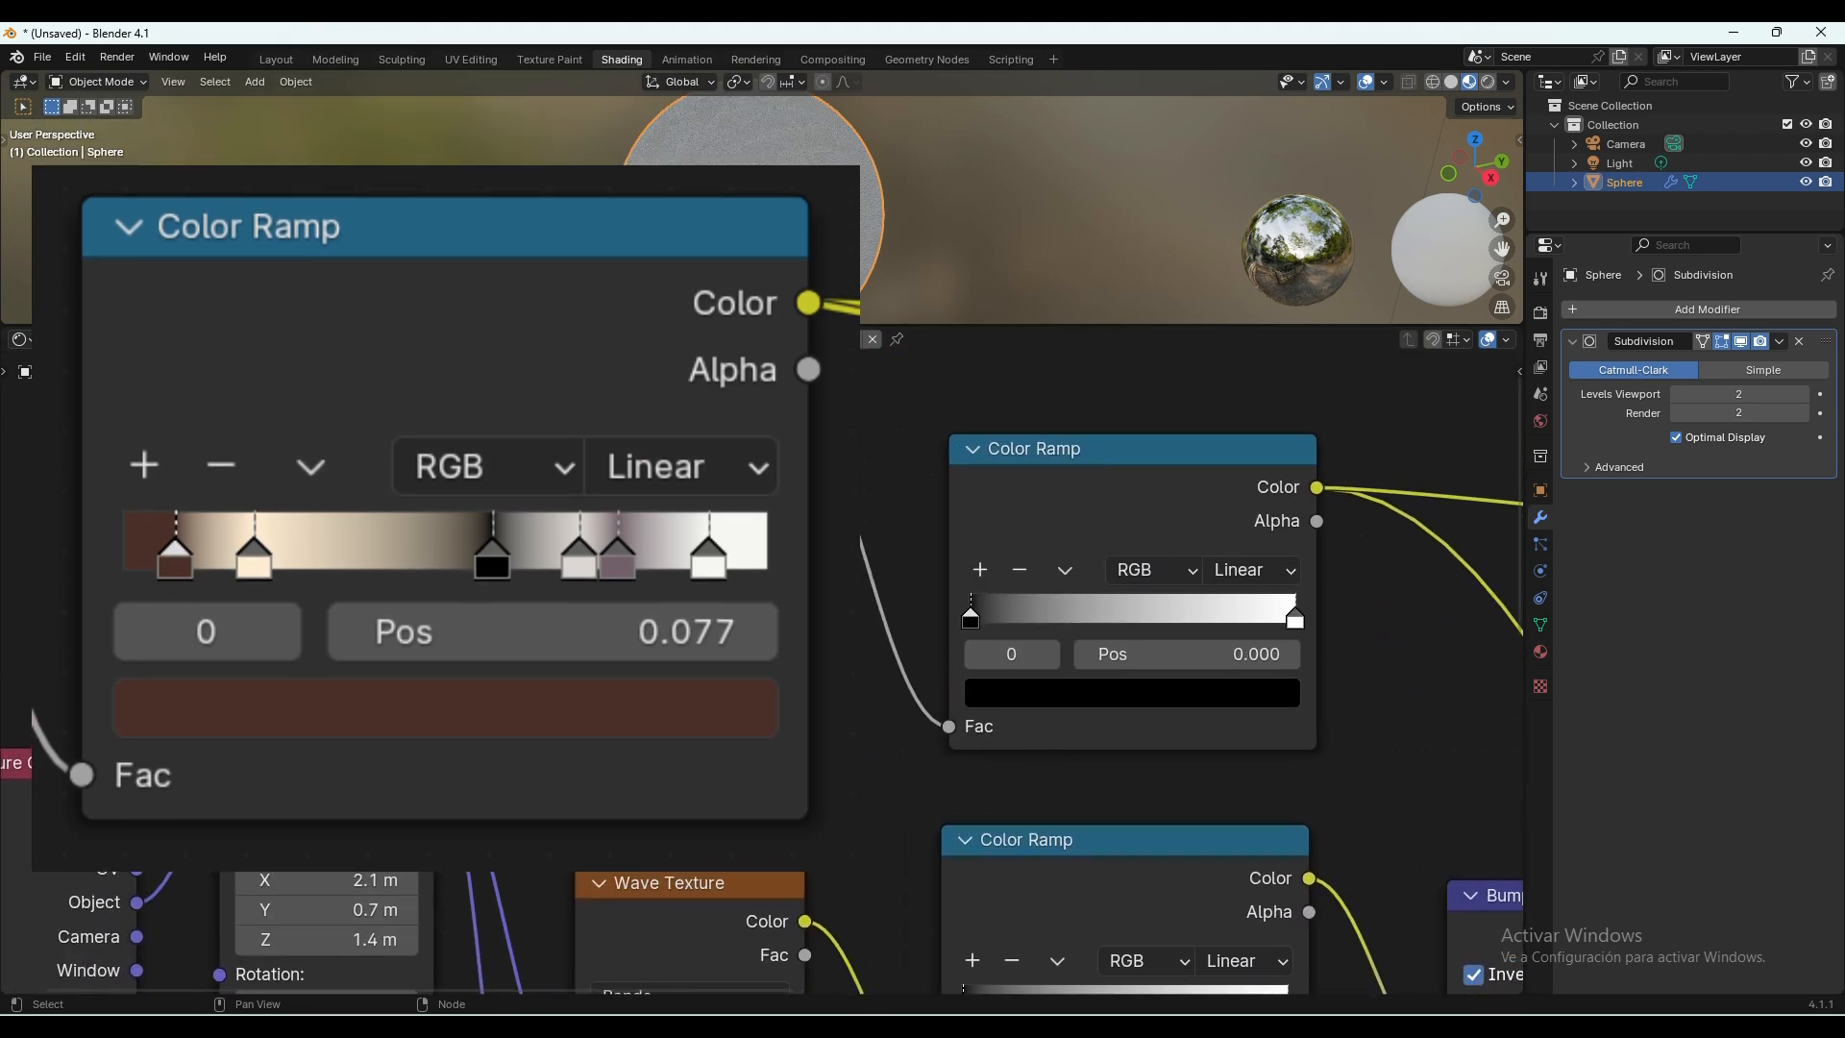
{"action": "triple_click", "coordinate": [980, 569]}
{"action": "double_click", "coordinate": [981, 569]}
{"action": "left_click_drag", "start_coordinate": [1133, 614], "coordinate": [1251, 615]}
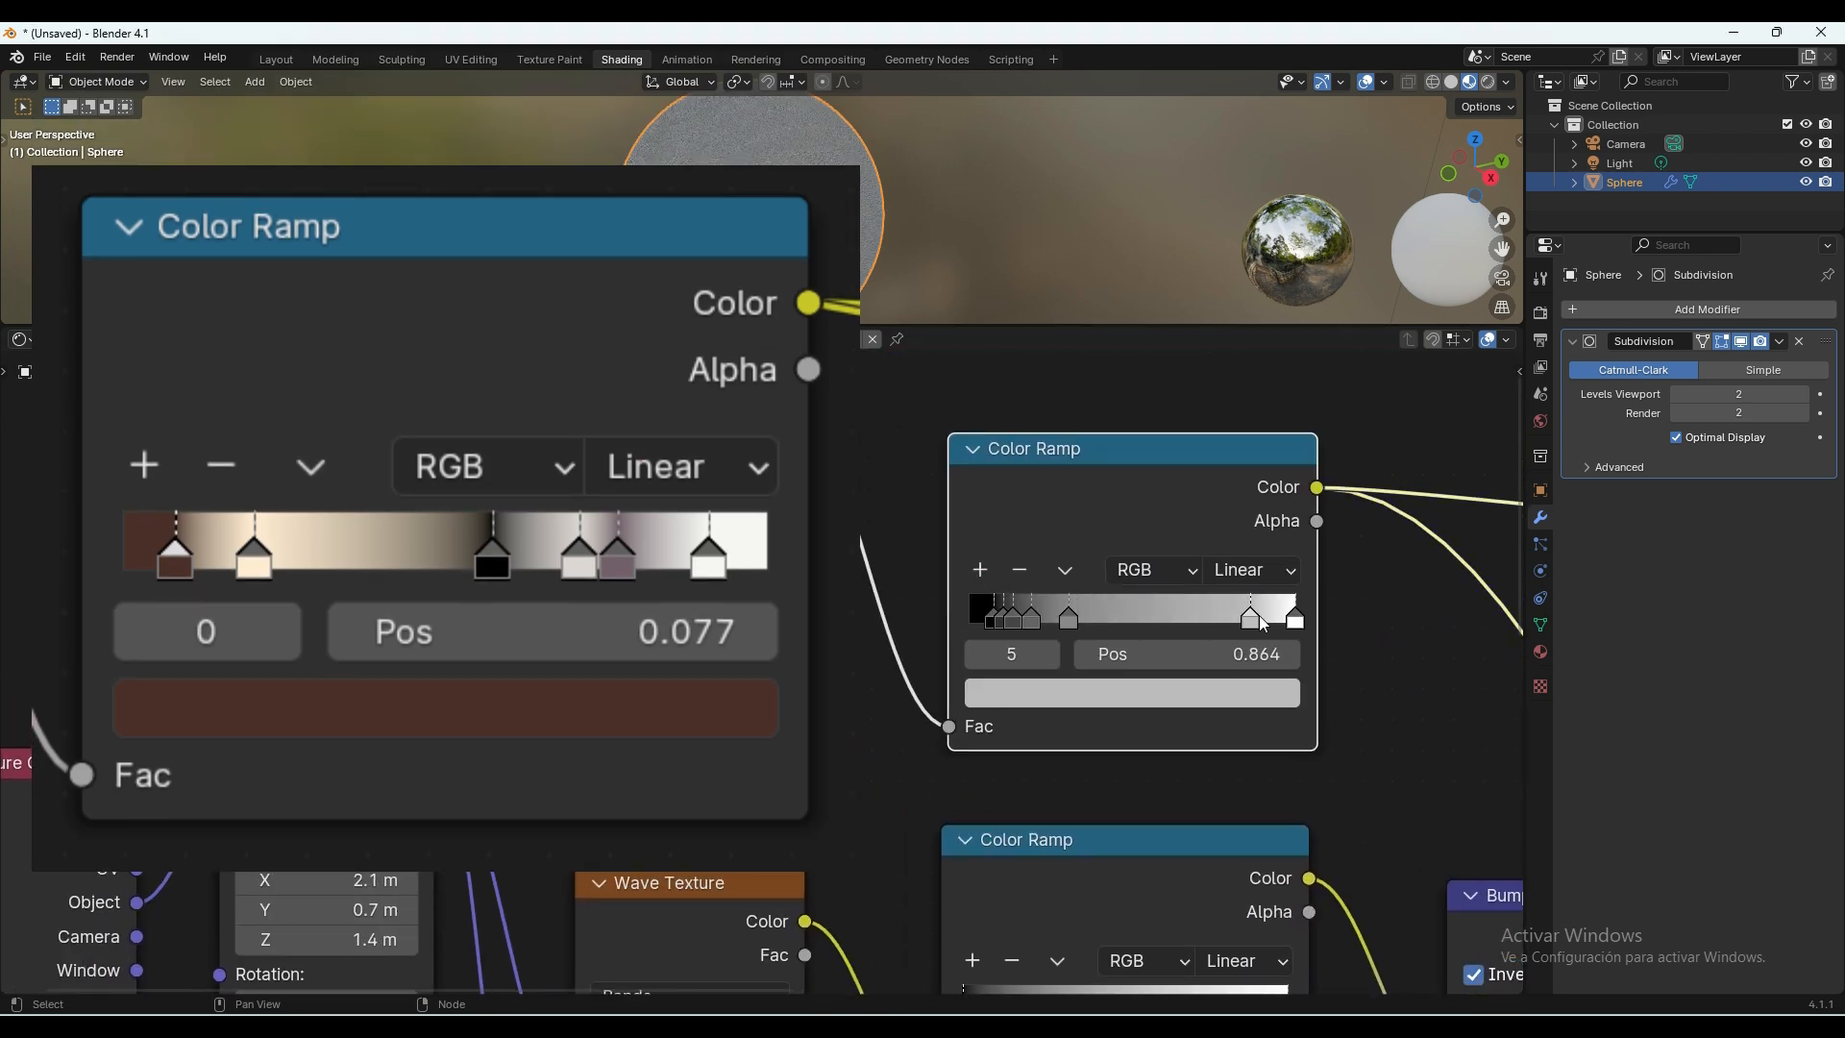
{"action": "left_click_drag", "start_coordinate": [1052, 615], "coordinate": [1205, 615]}
Give the upper Color Ramp's first stop a dark color and open the color of a stop in the middle of the gradient.
{"action": "left_click", "coordinate": [971, 617]}
{"action": "left_click", "coordinate": [1132, 692]}
{"action": "left_click", "coordinate": [1087, 339]}
{"action": "mouse_move", "coordinate": [1273, 475]}
{"action": "left_mouse_down"}
{"action": "mouse_move", "coordinate": [1274, 373]}
{"action": "mouse_move", "coordinate": [1273, 451]}
{"action": "left_mouse_up"}
{"action": "left_click", "coordinate": [1159, 617]}
{"action": "left_click", "coordinate": [1132, 692]}
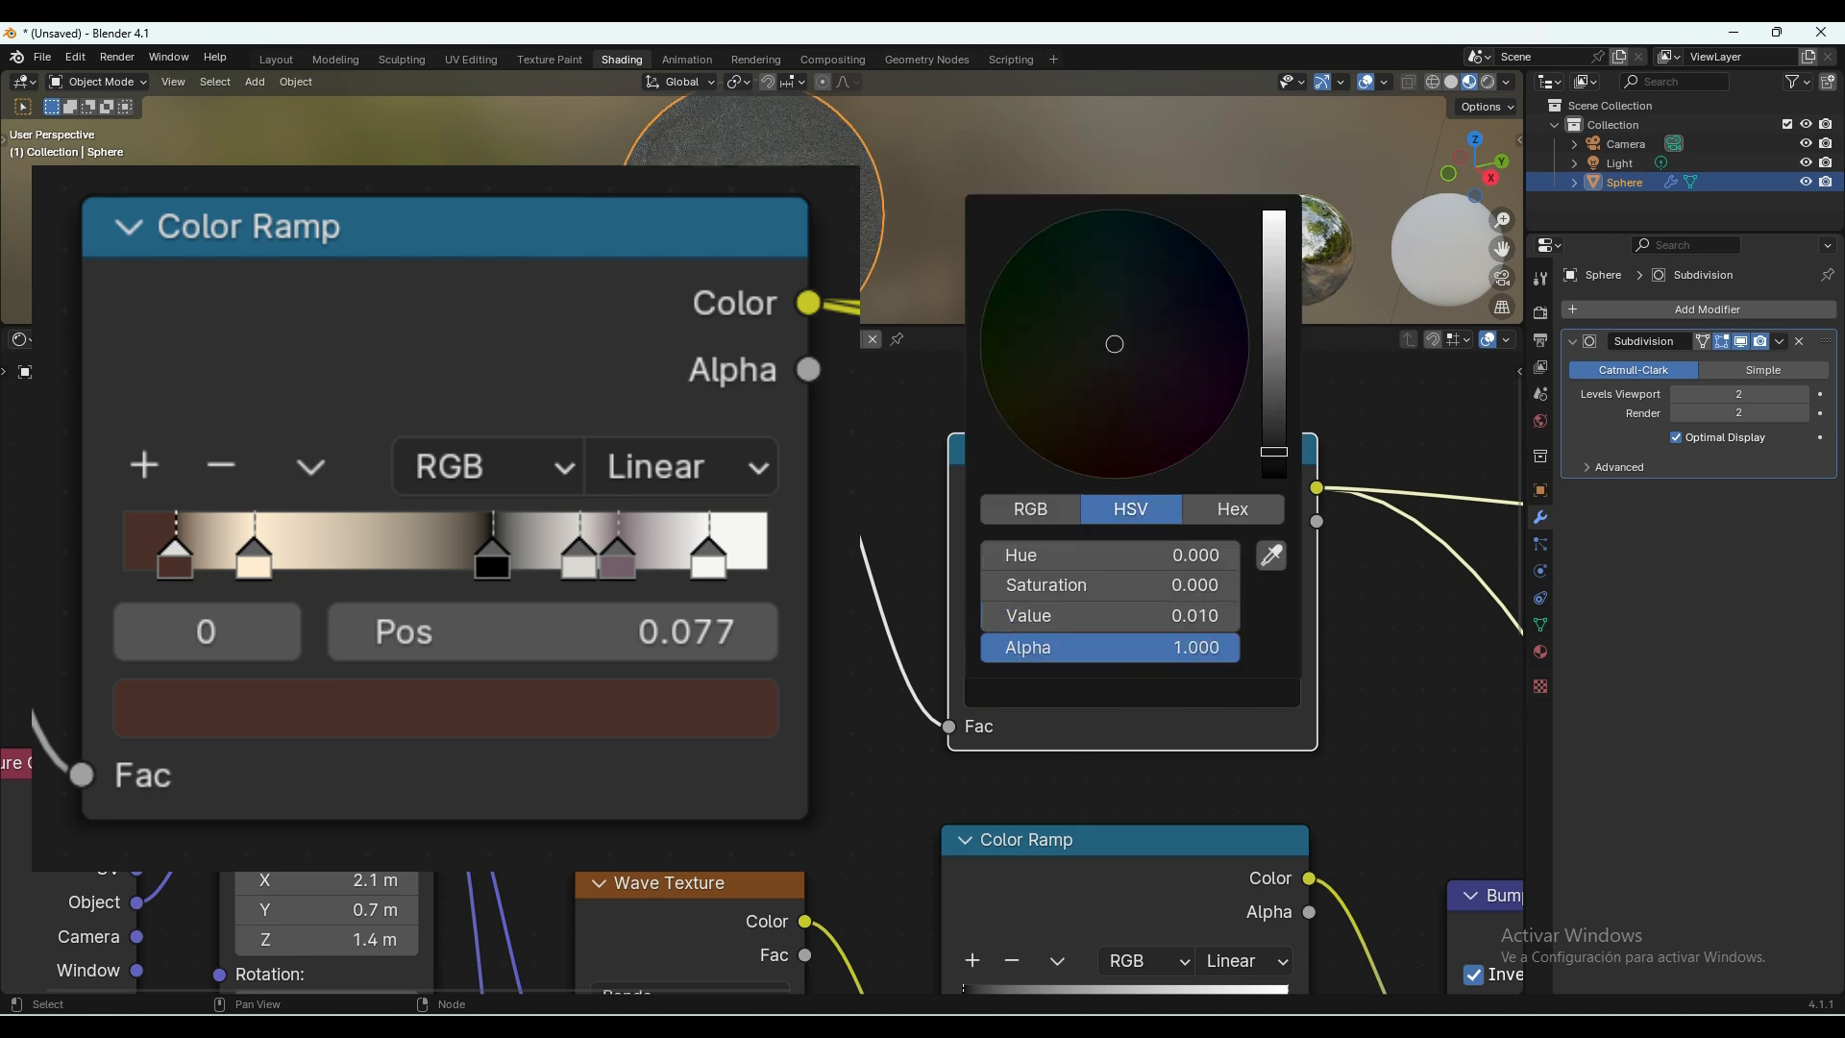
Recolor the upper Color Ramp's stop at 0.768 to a reddish brown.
{"action": "left_click", "coordinate": [1219, 617]}
{"action": "left_click", "coordinate": [1132, 692]}
{"action": "left_click", "coordinate": [1095, 430]}
{"action": "left_click_drag", "start_coordinate": [1273, 326], "coordinate": [1273, 368]}
Darken the lower Color Ramp's white end stop to dark grey, with a Value of about 0.038.
{"action": "middle_click_drag", "start_coordinate": [889, 806], "coordinate": [955, 481]}
{"action": "left_click", "coordinate": [1353, 684]}
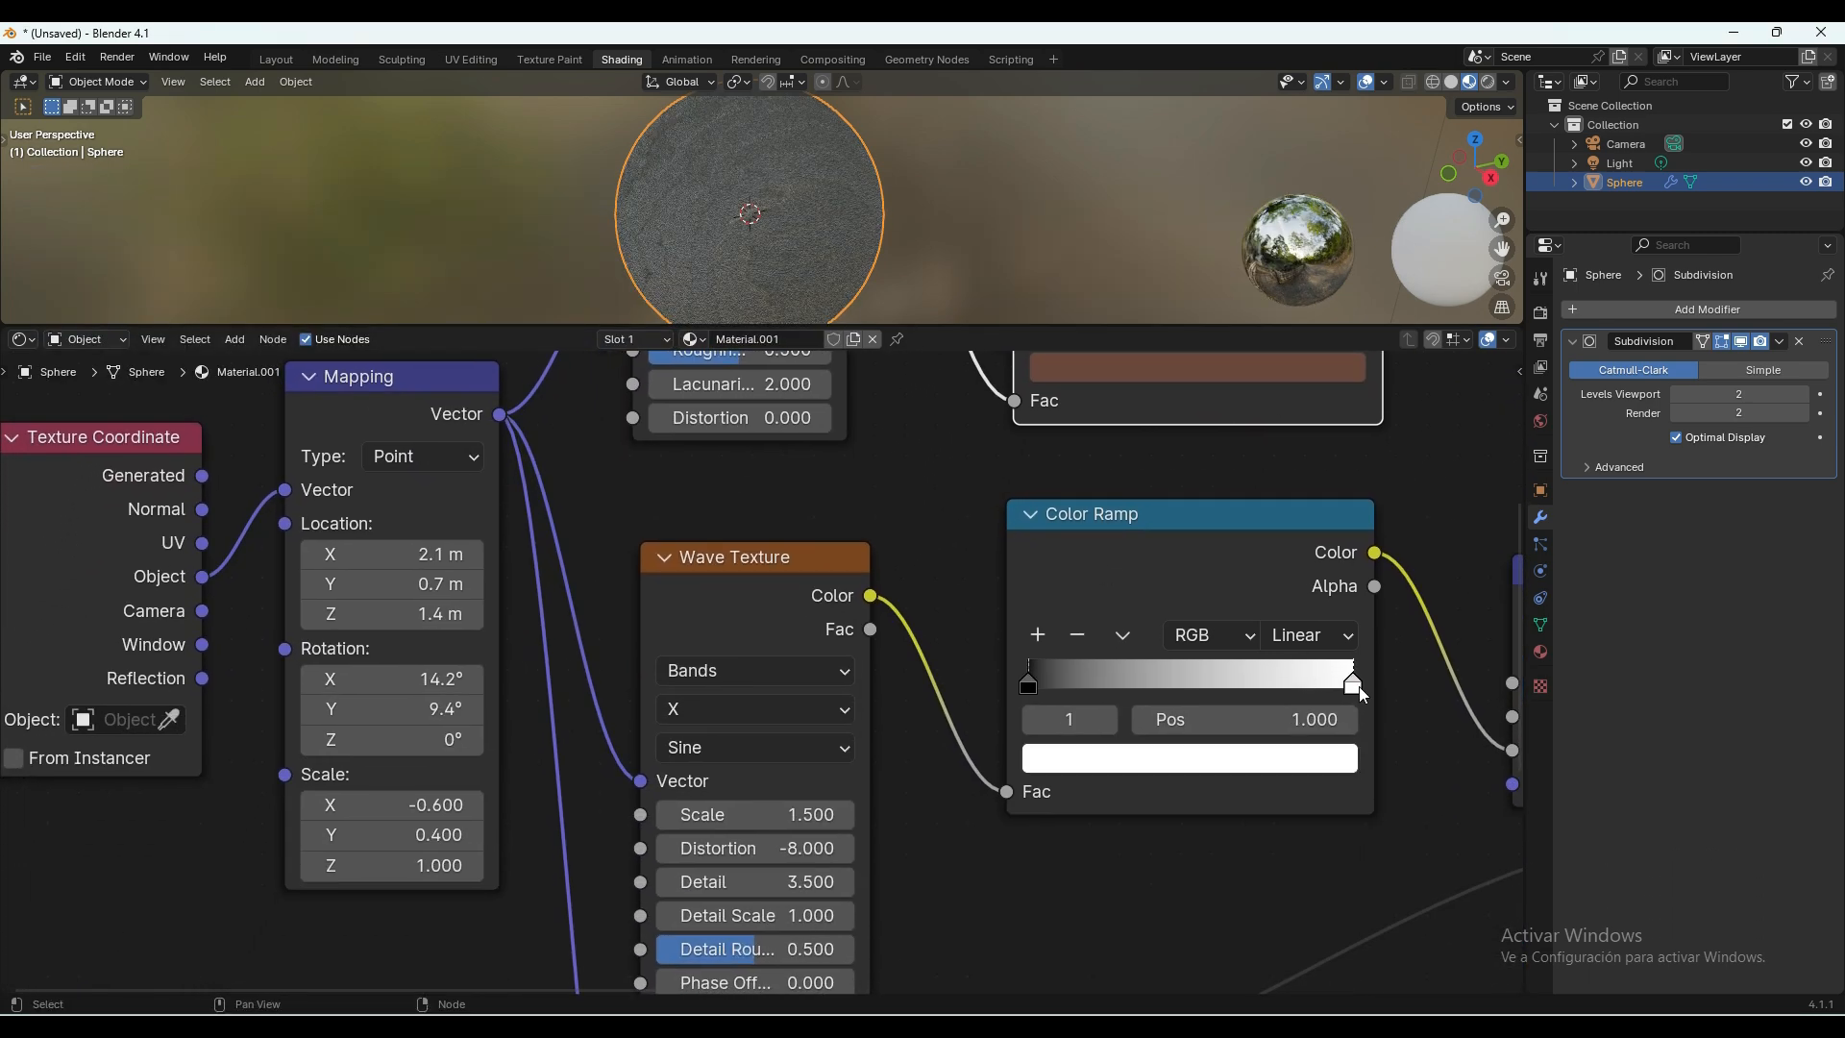
{"action": "left_click", "coordinate": [1318, 757]}
{"action": "left_click_drag", "start_coordinate": [1249, 681], "coordinate": [1047, 680]}
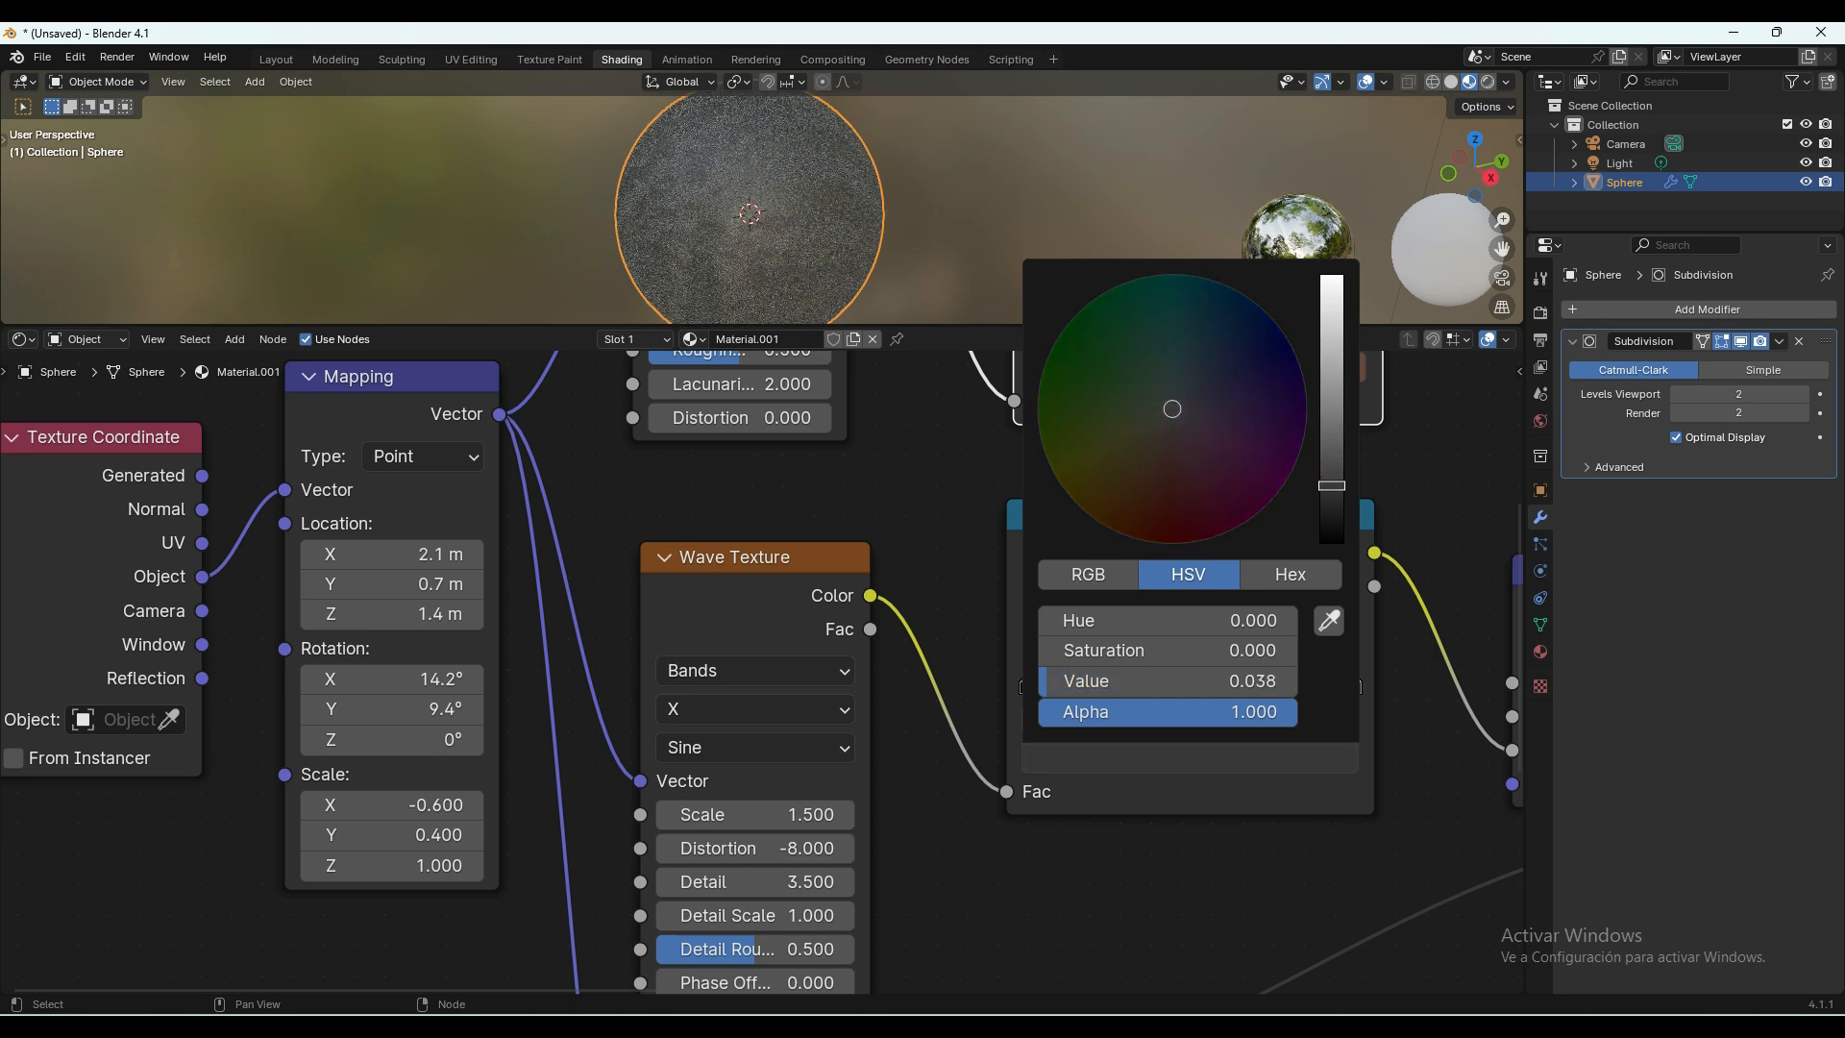
Set the Strength of the first Bump node to 0.5 and of the second Bump node to 0.22.
{"action": "scroll", "coordinate": [1305, 763], "scroll_direction": "down", "scroll_amount": 2}
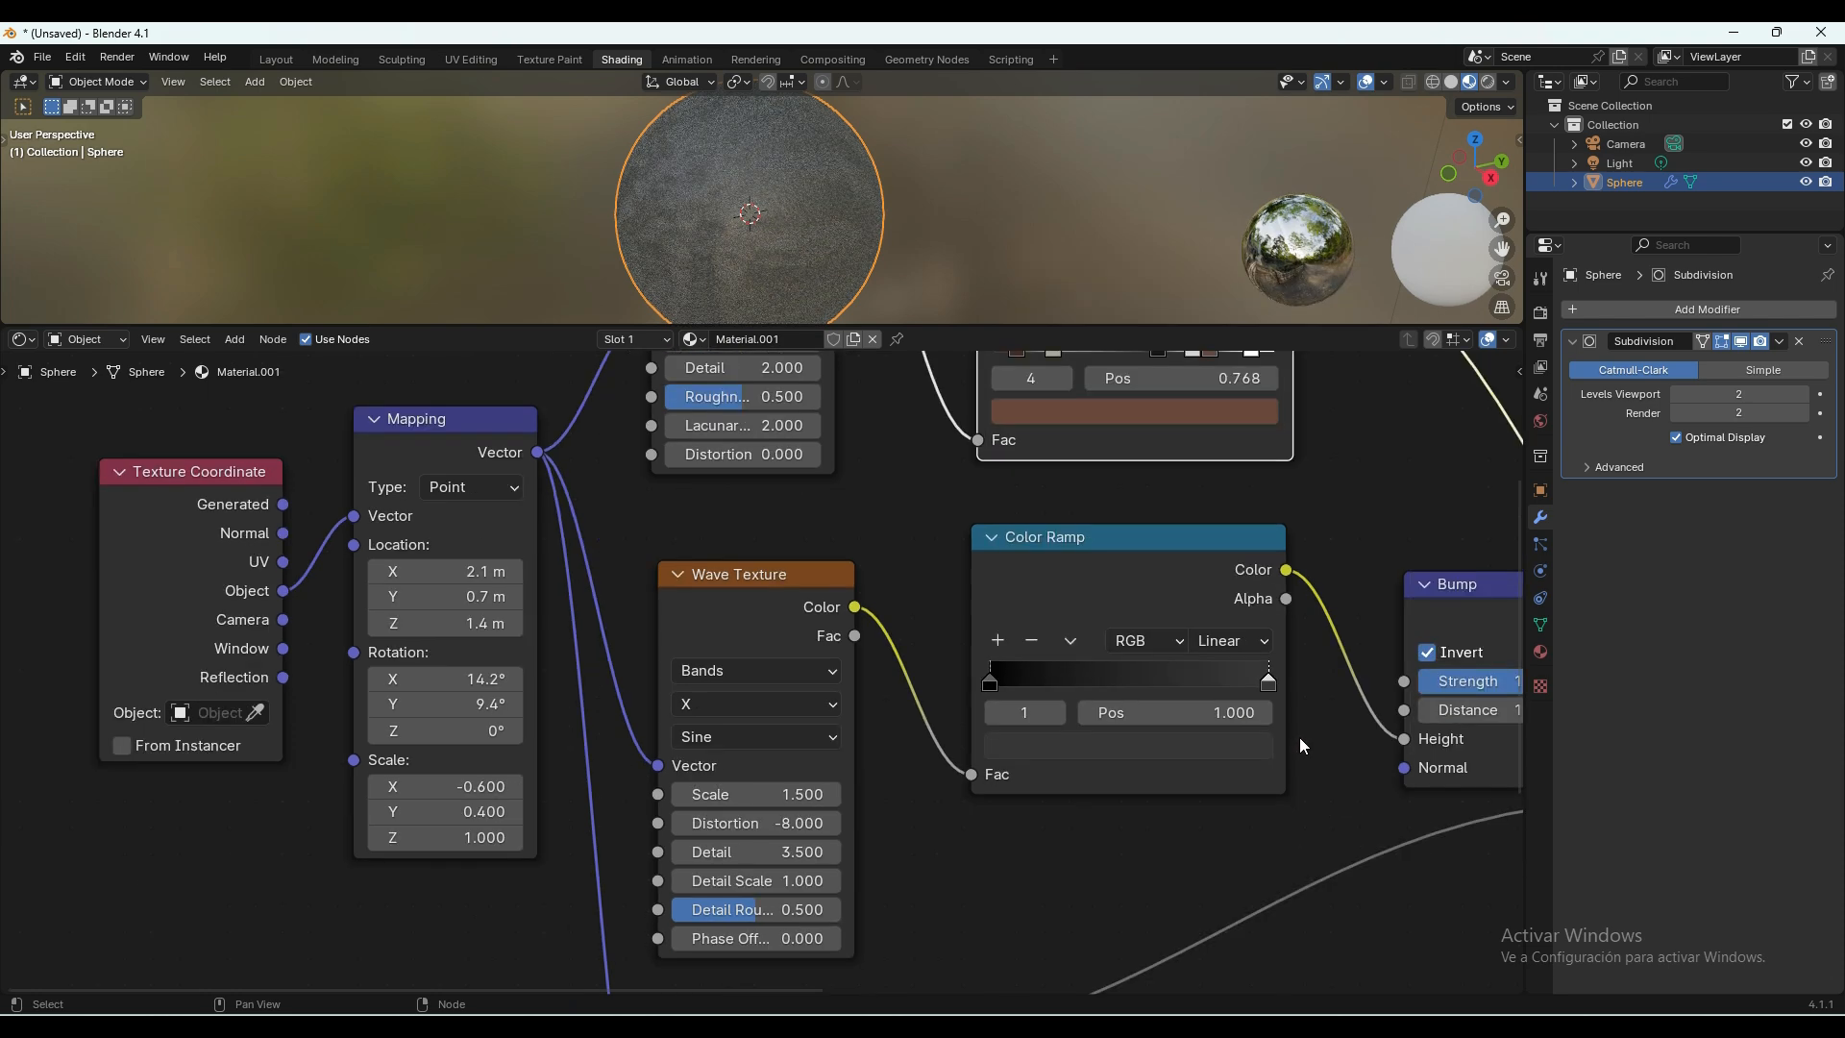
{"action": "scroll", "coordinate": [1293, 727], "scroll_direction": "up", "scroll_amount": 3}
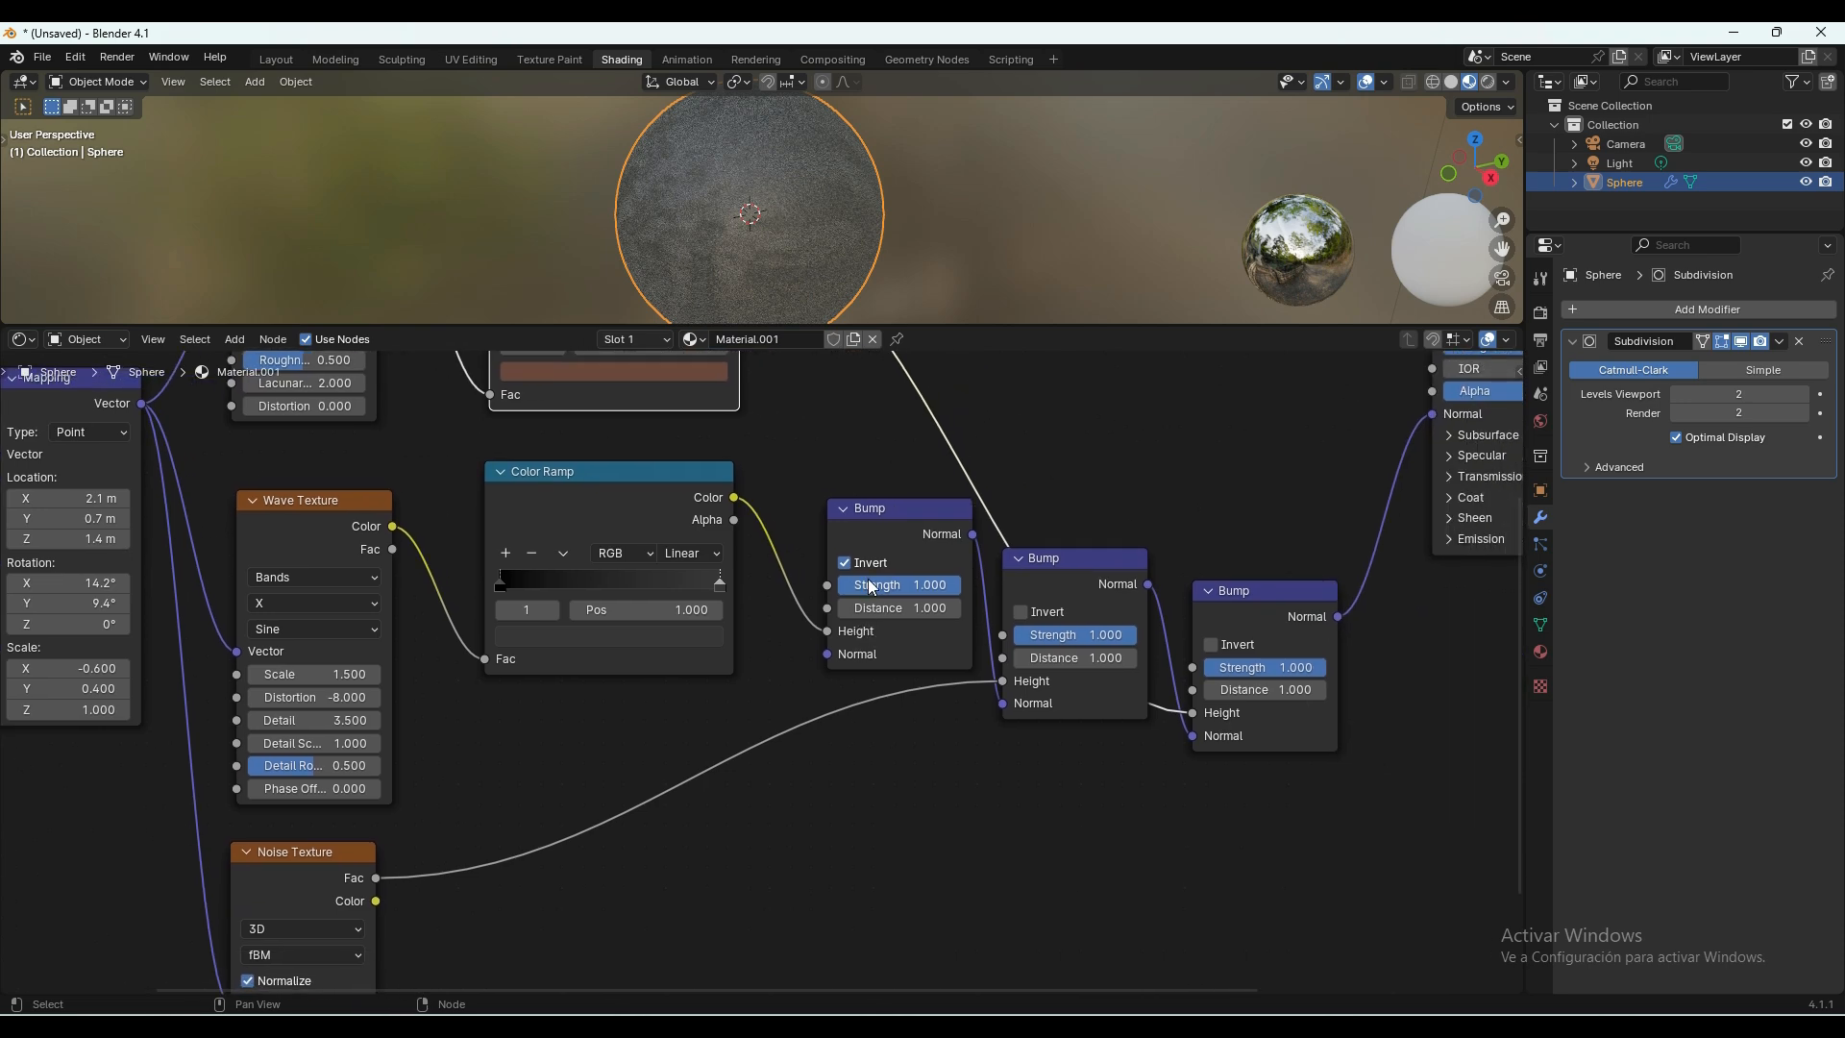
{"action": "middle_click_drag", "start_coordinate": [1053, 633], "coordinate": [920, 689]}
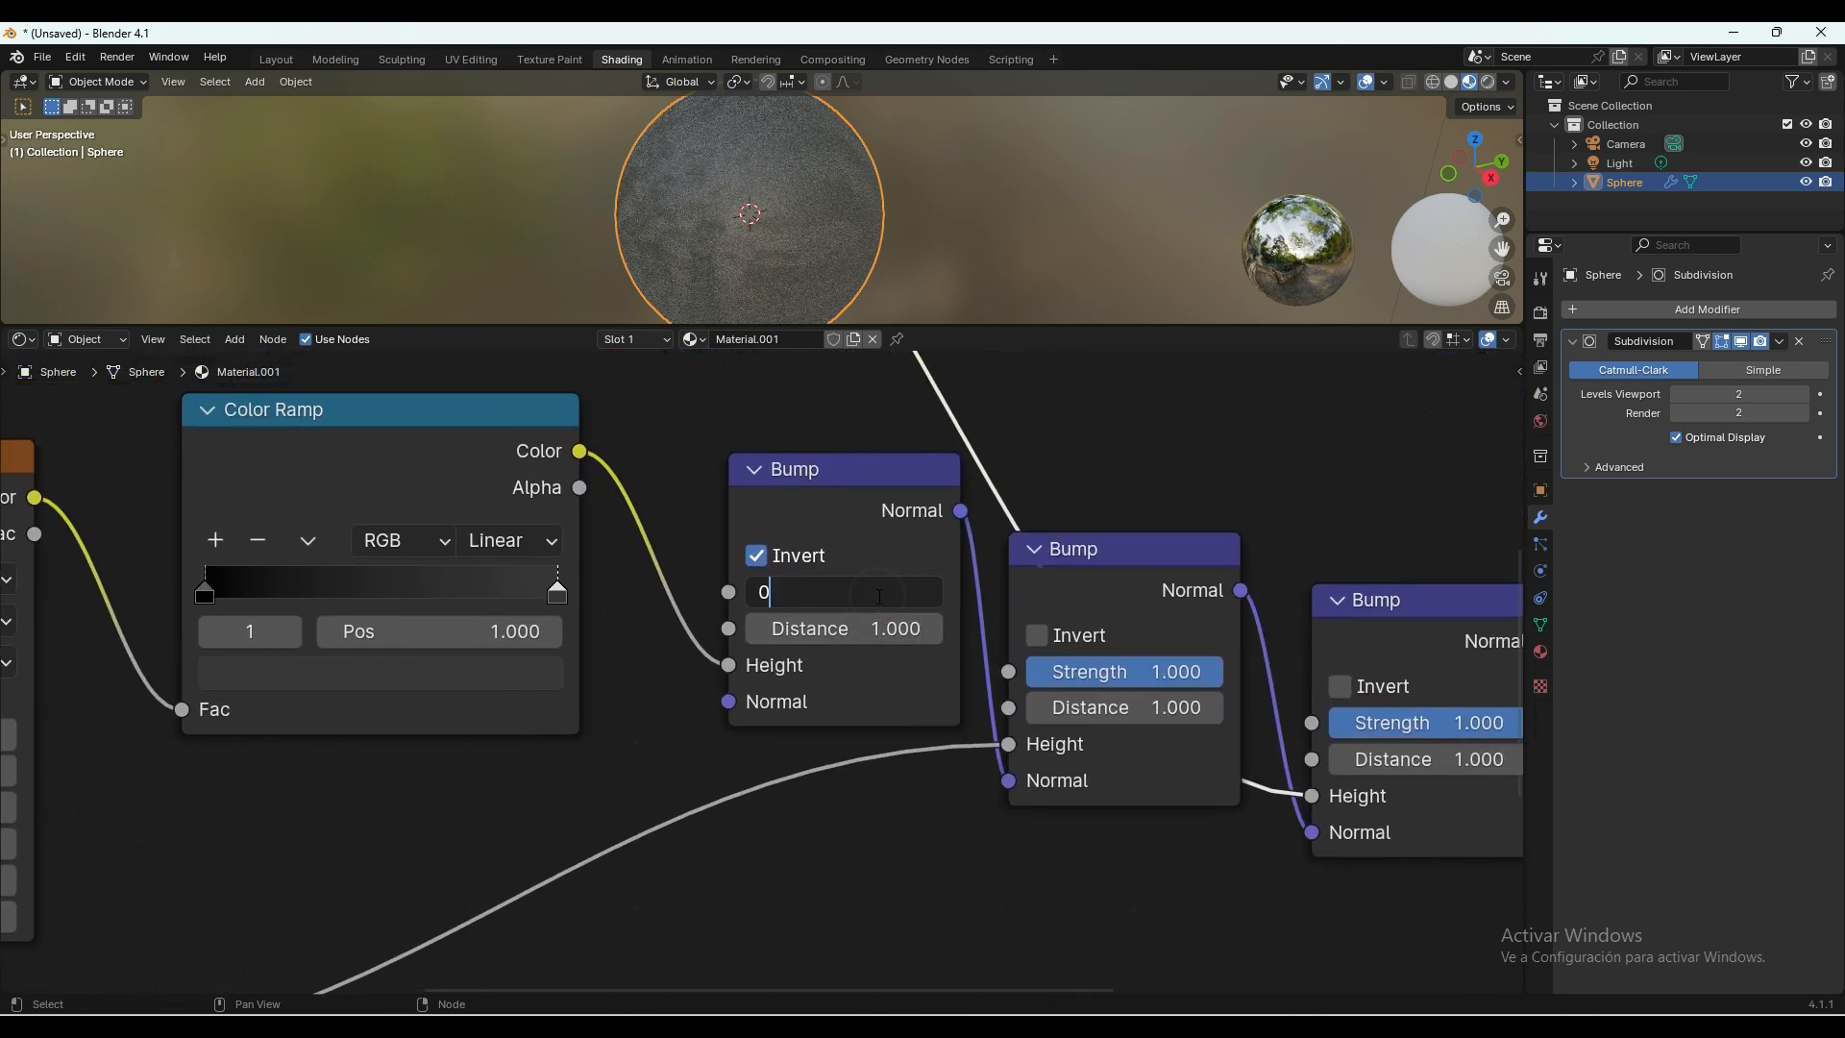
{"action": "key", "text": "Return"}
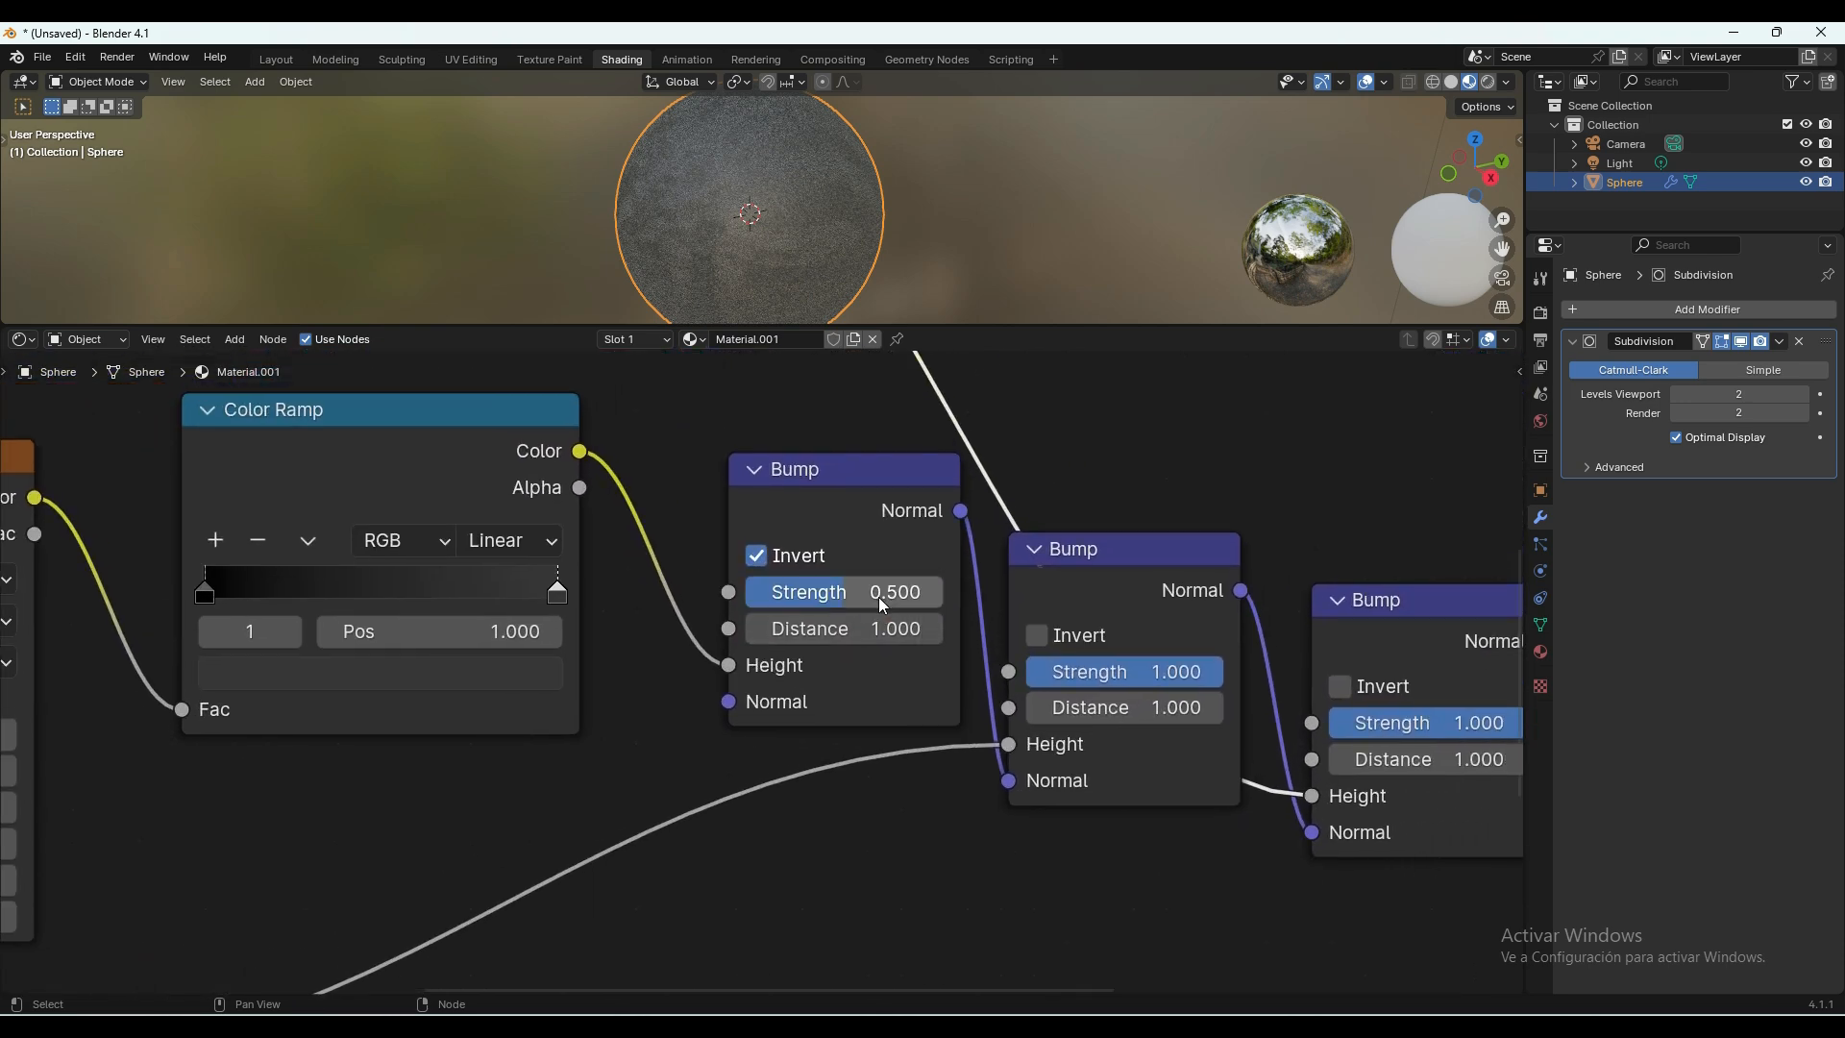
{"action": "left_click", "coordinate": [1044, 671]}
{"action": "type", "text": "0.22"}
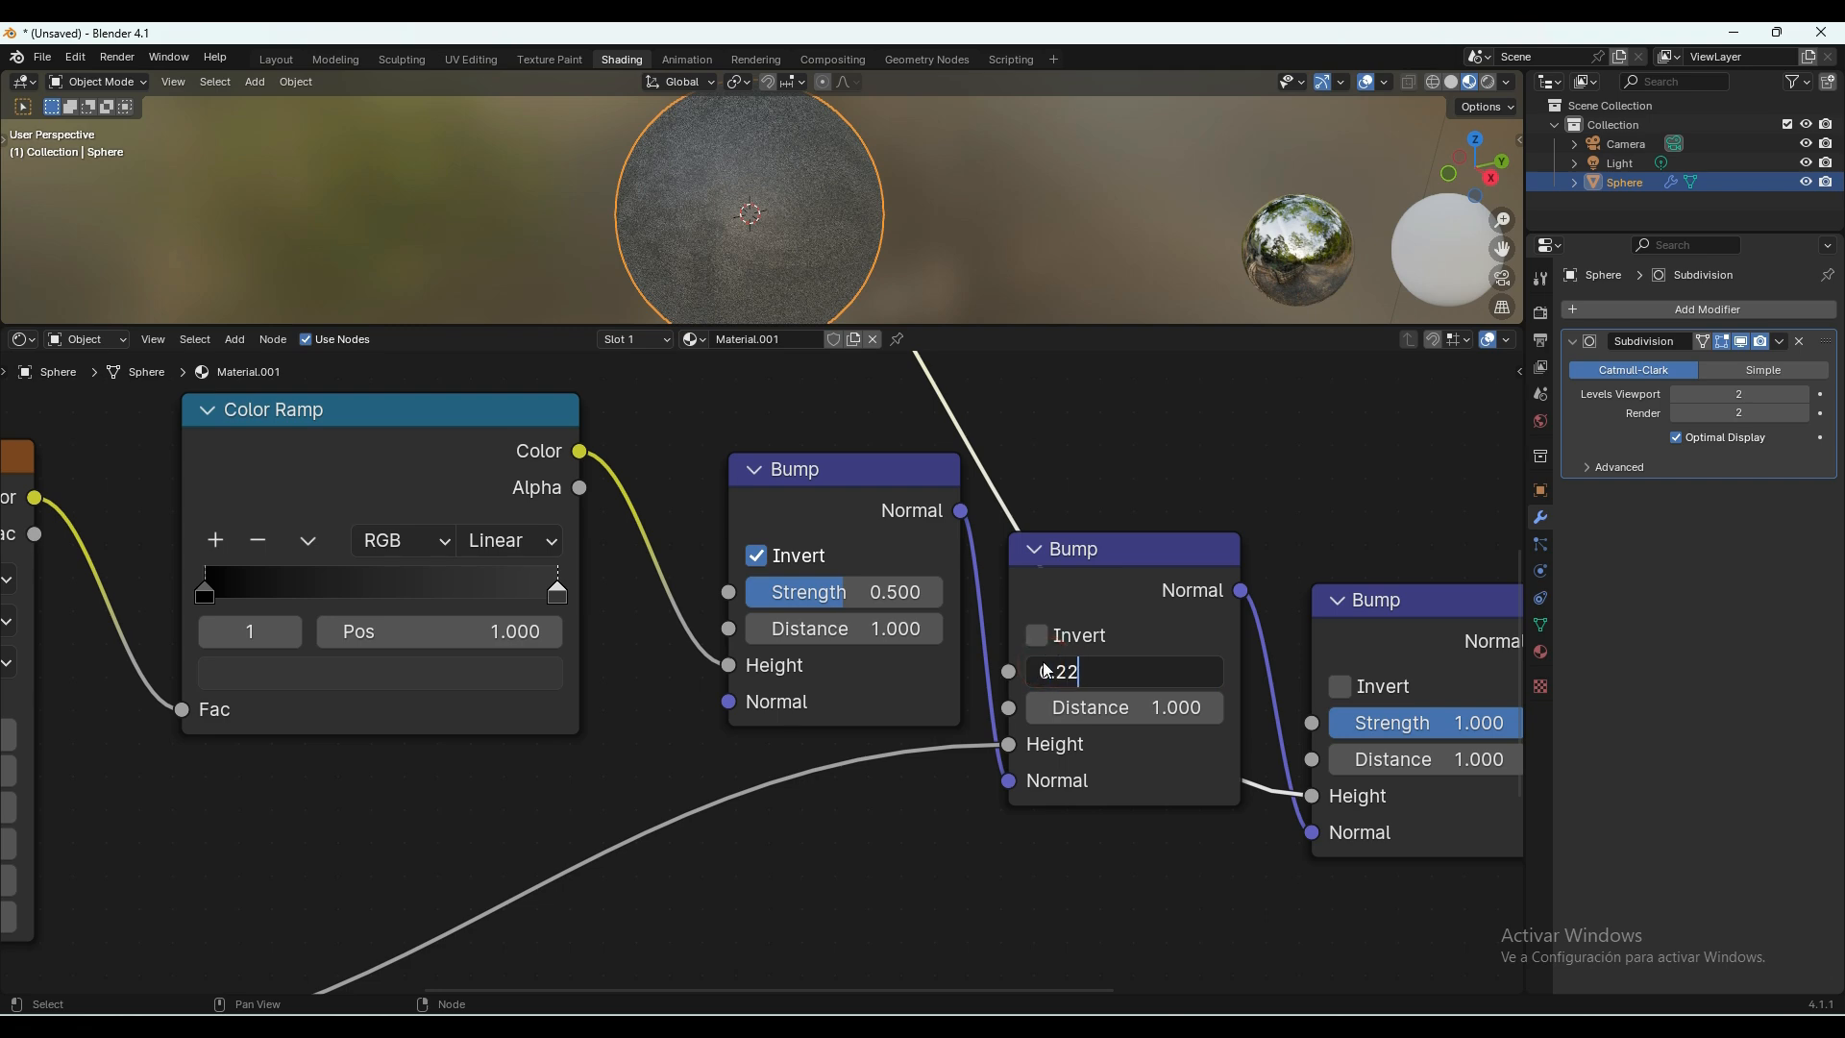
{"action": "key", "text": "Return"}
Set the third Bump node's Strength to 0.25.
{"action": "middle_click_drag", "start_coordinate": [1148, 563], "coordinate": [801, 519]}
{"action": "left_click", "coordinate": [1080, 661]}
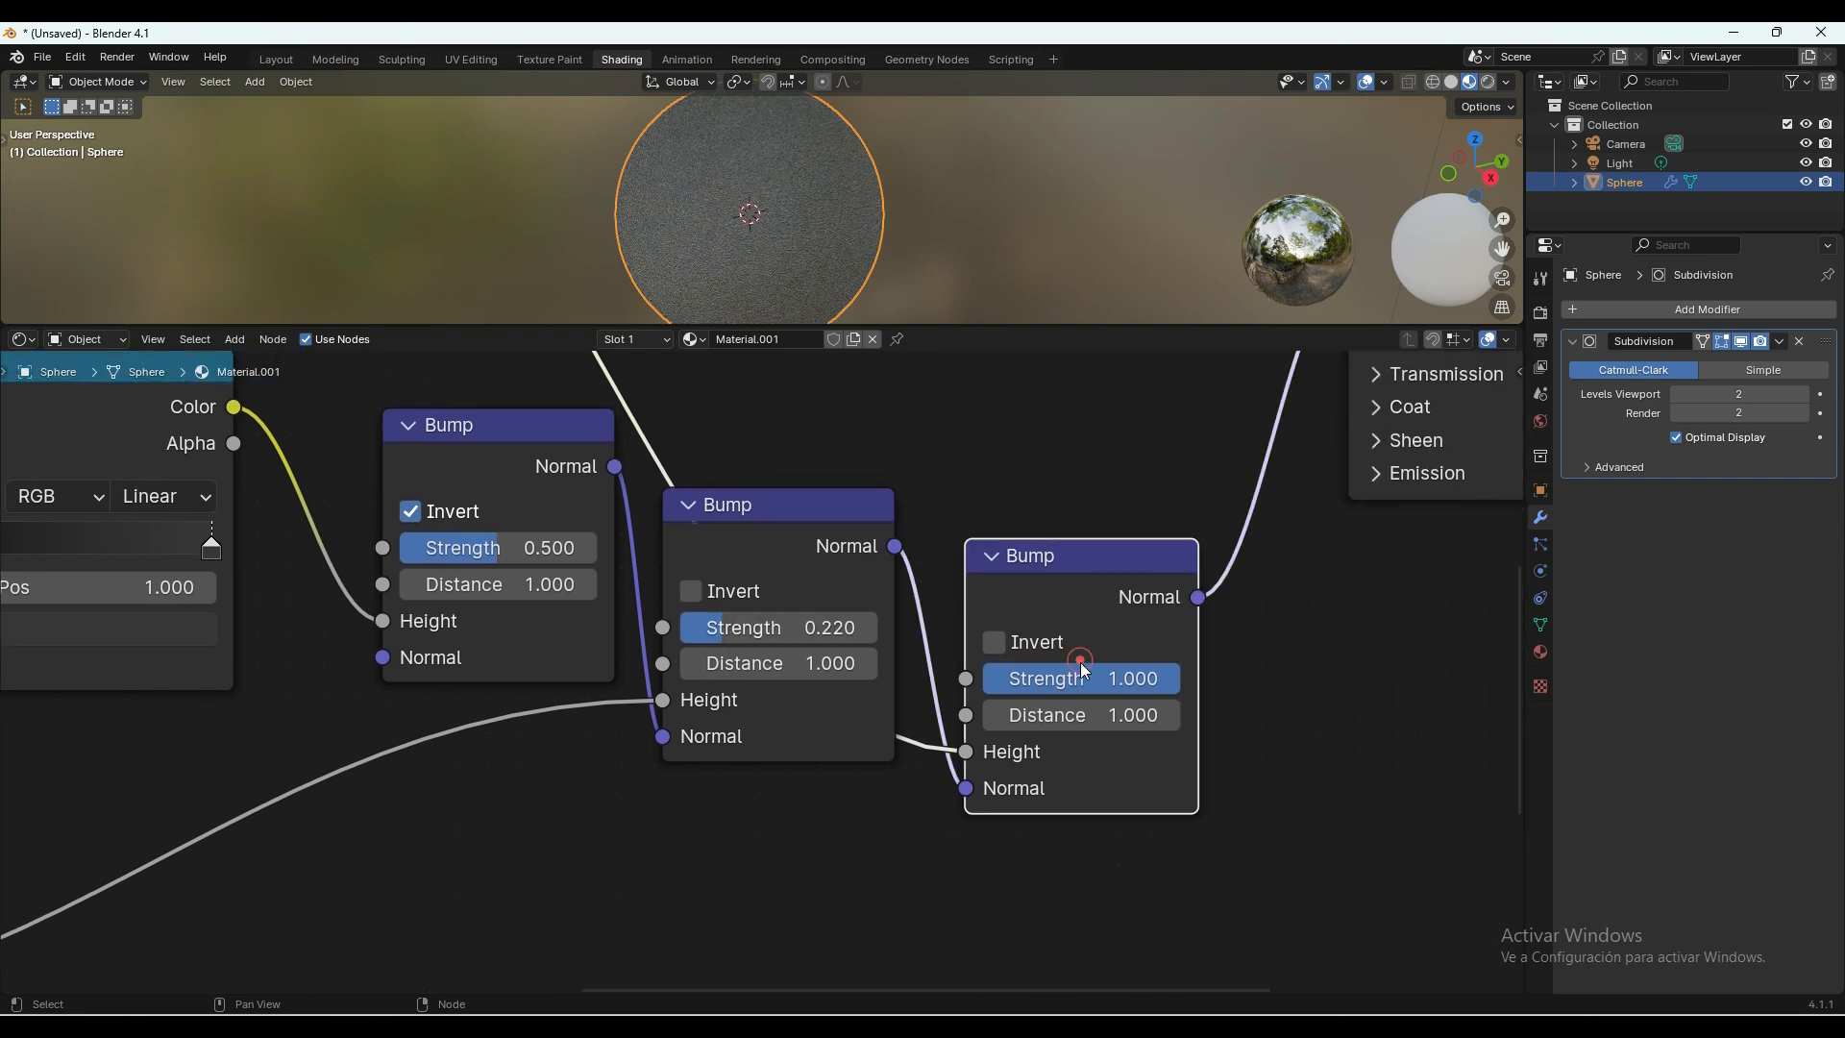
{"action": "left_click", "coordinate": [1097, 682]}
{"action": "type", "text": "0.25"}
{"action": "key", "text": "Return"}
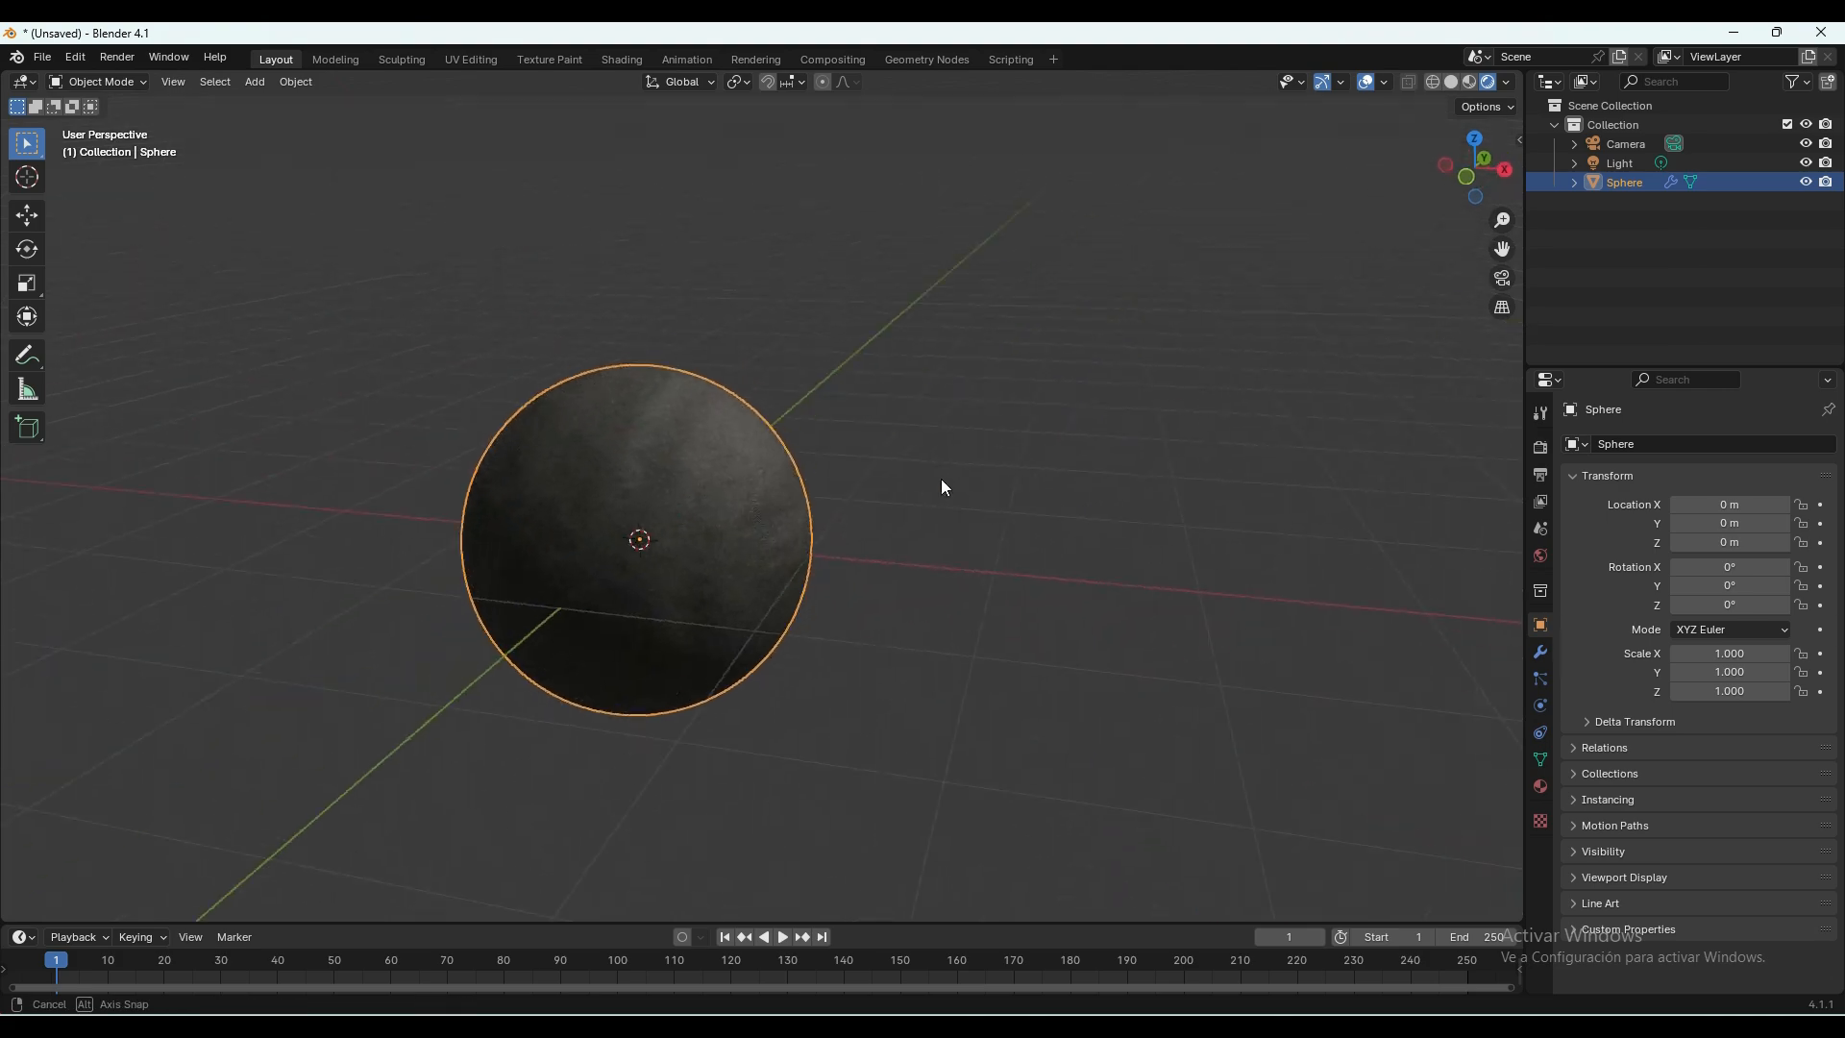
Add an area light in the Layout workspace and move it up above the sphere.
{"action": "middle_click_drag", "start_coordinate": [942, 487], "coordinate": [573, 502]}
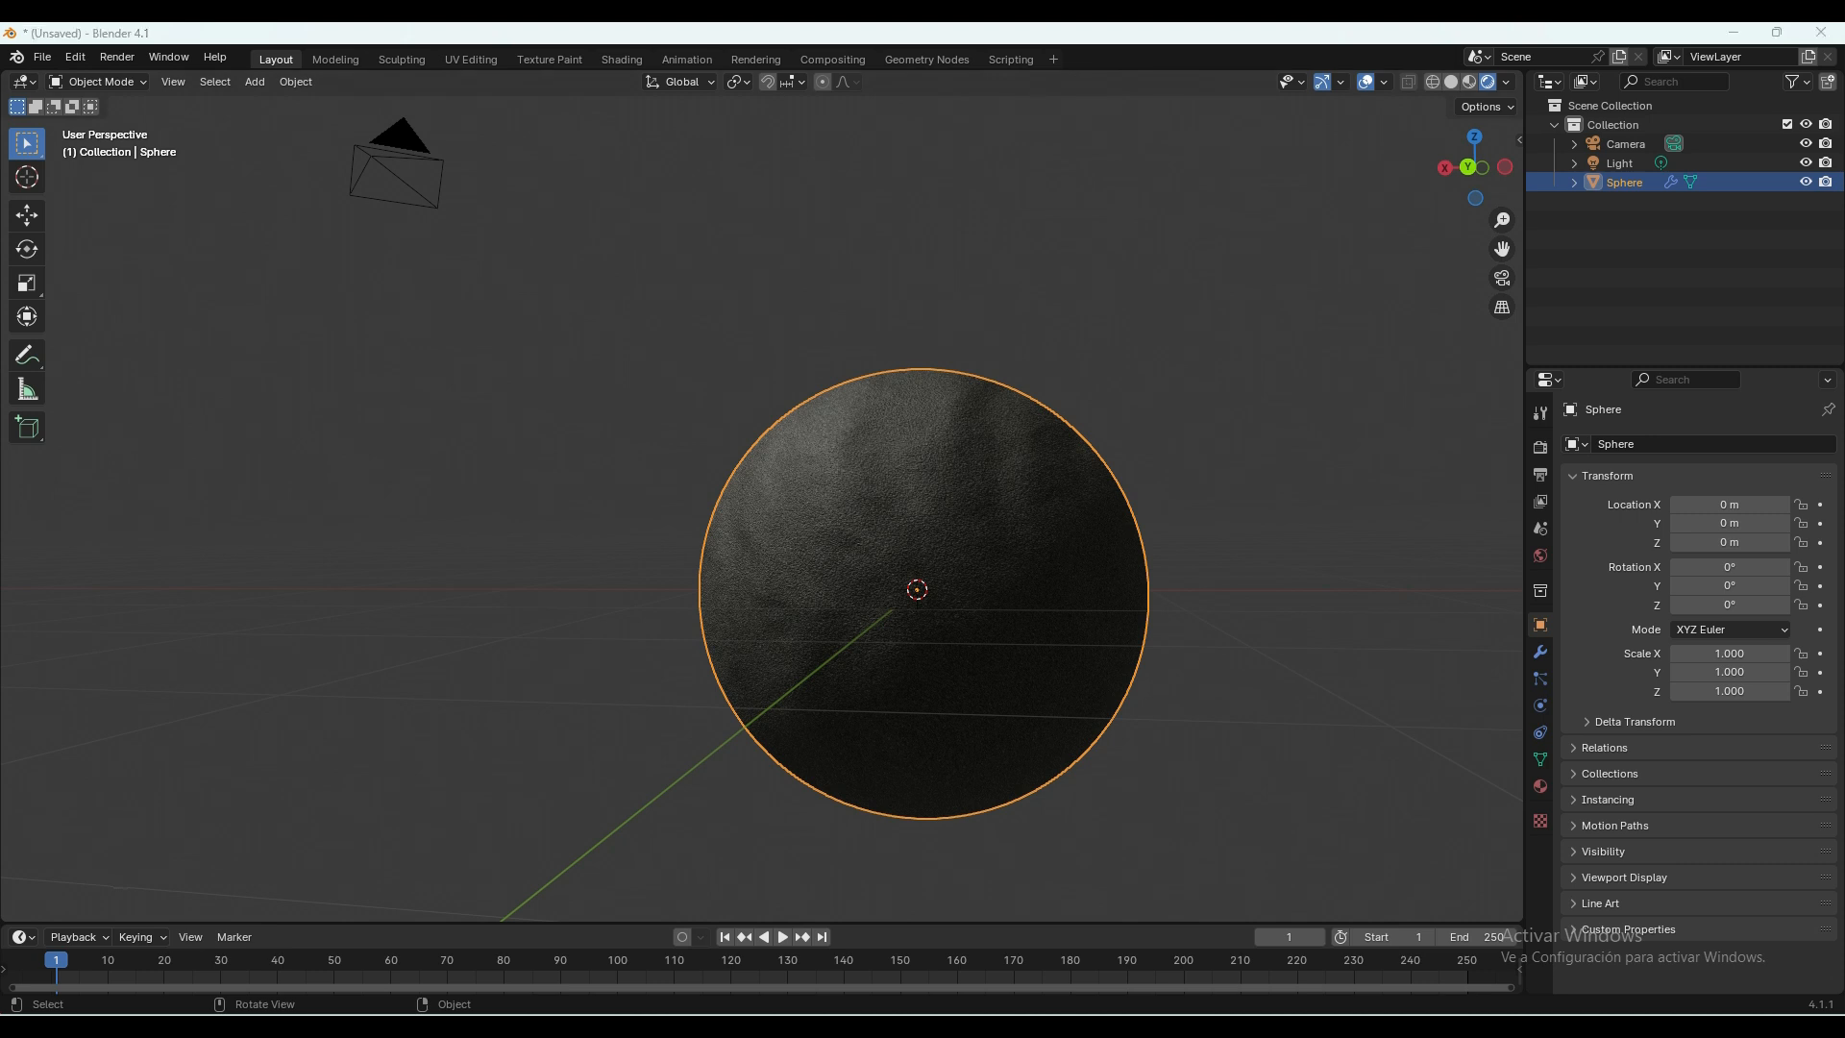
{"action": "scroll", "coordinate": [683, 545], "scroll_direction": "down", "scroll_amount": 5}
{"action": "middle_click_drag", "start_coordinate": [678, 584], "coordinate": [844, 620]}
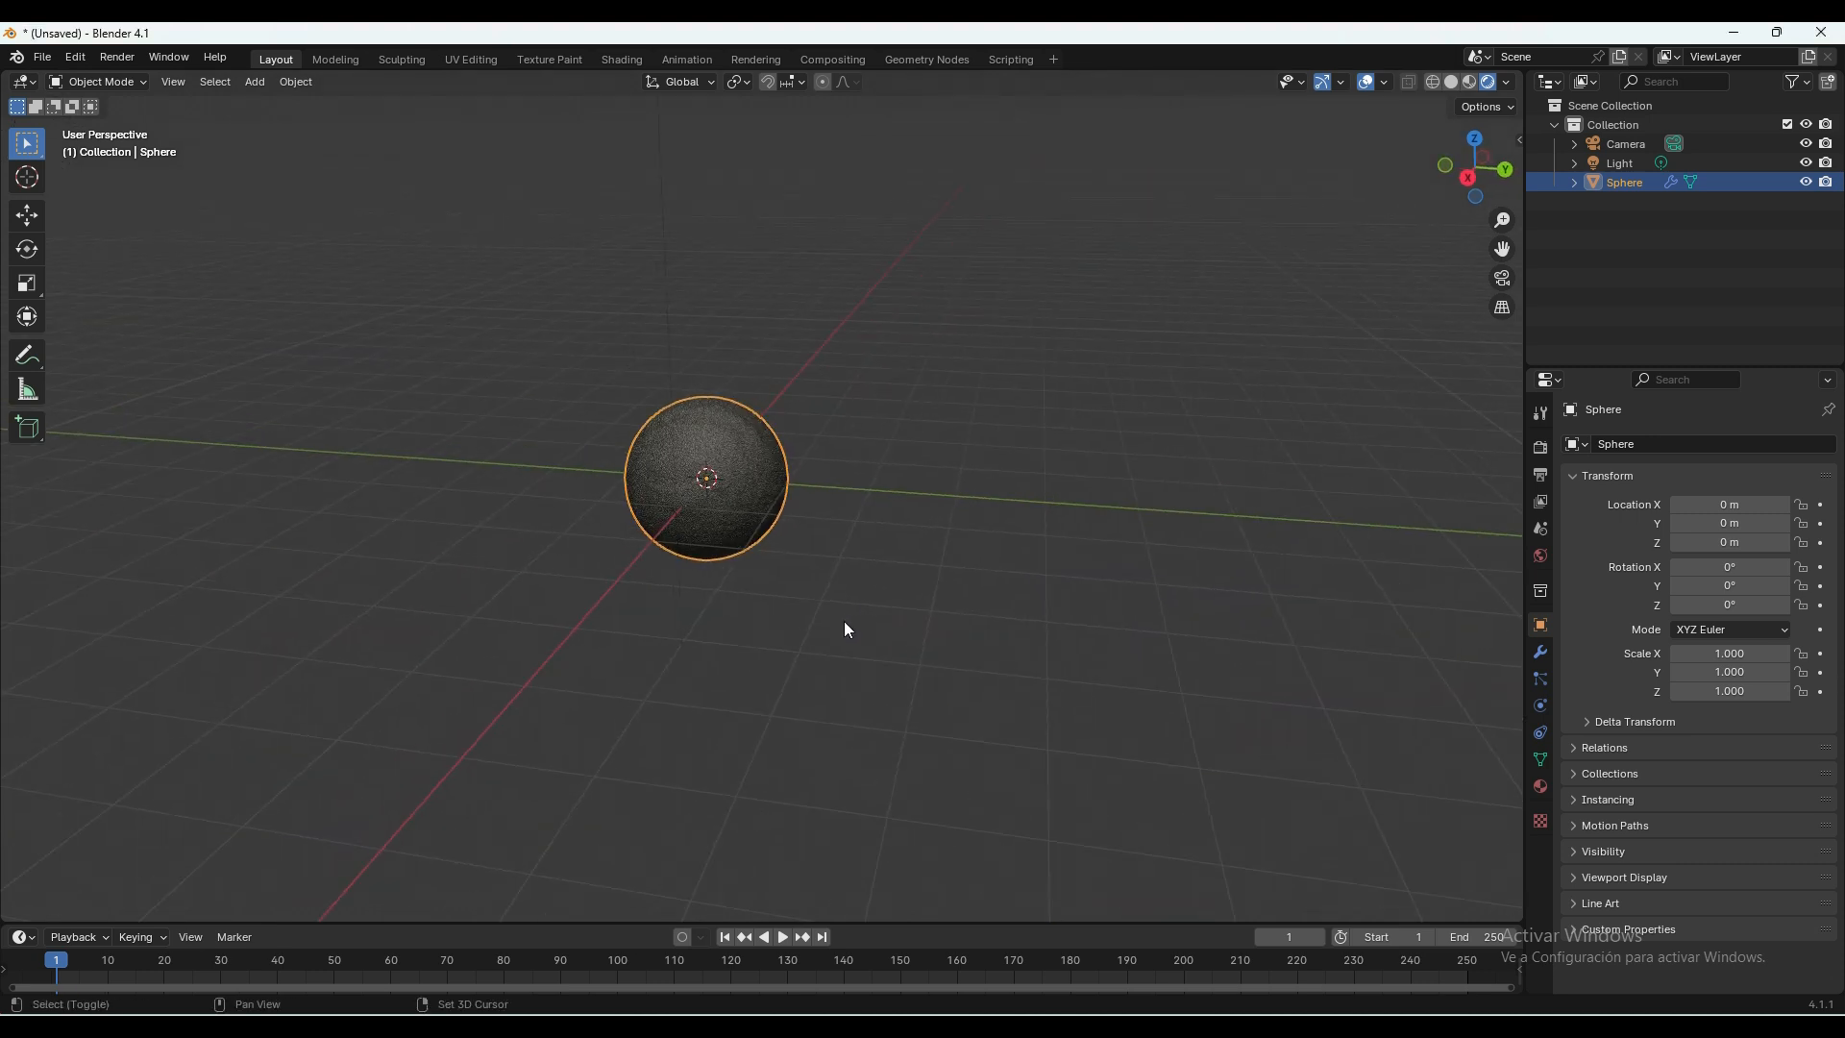
{"action": "key", "text": "shift+a"}
{"action": "mouse_move", "coordinate": [800, 865]}
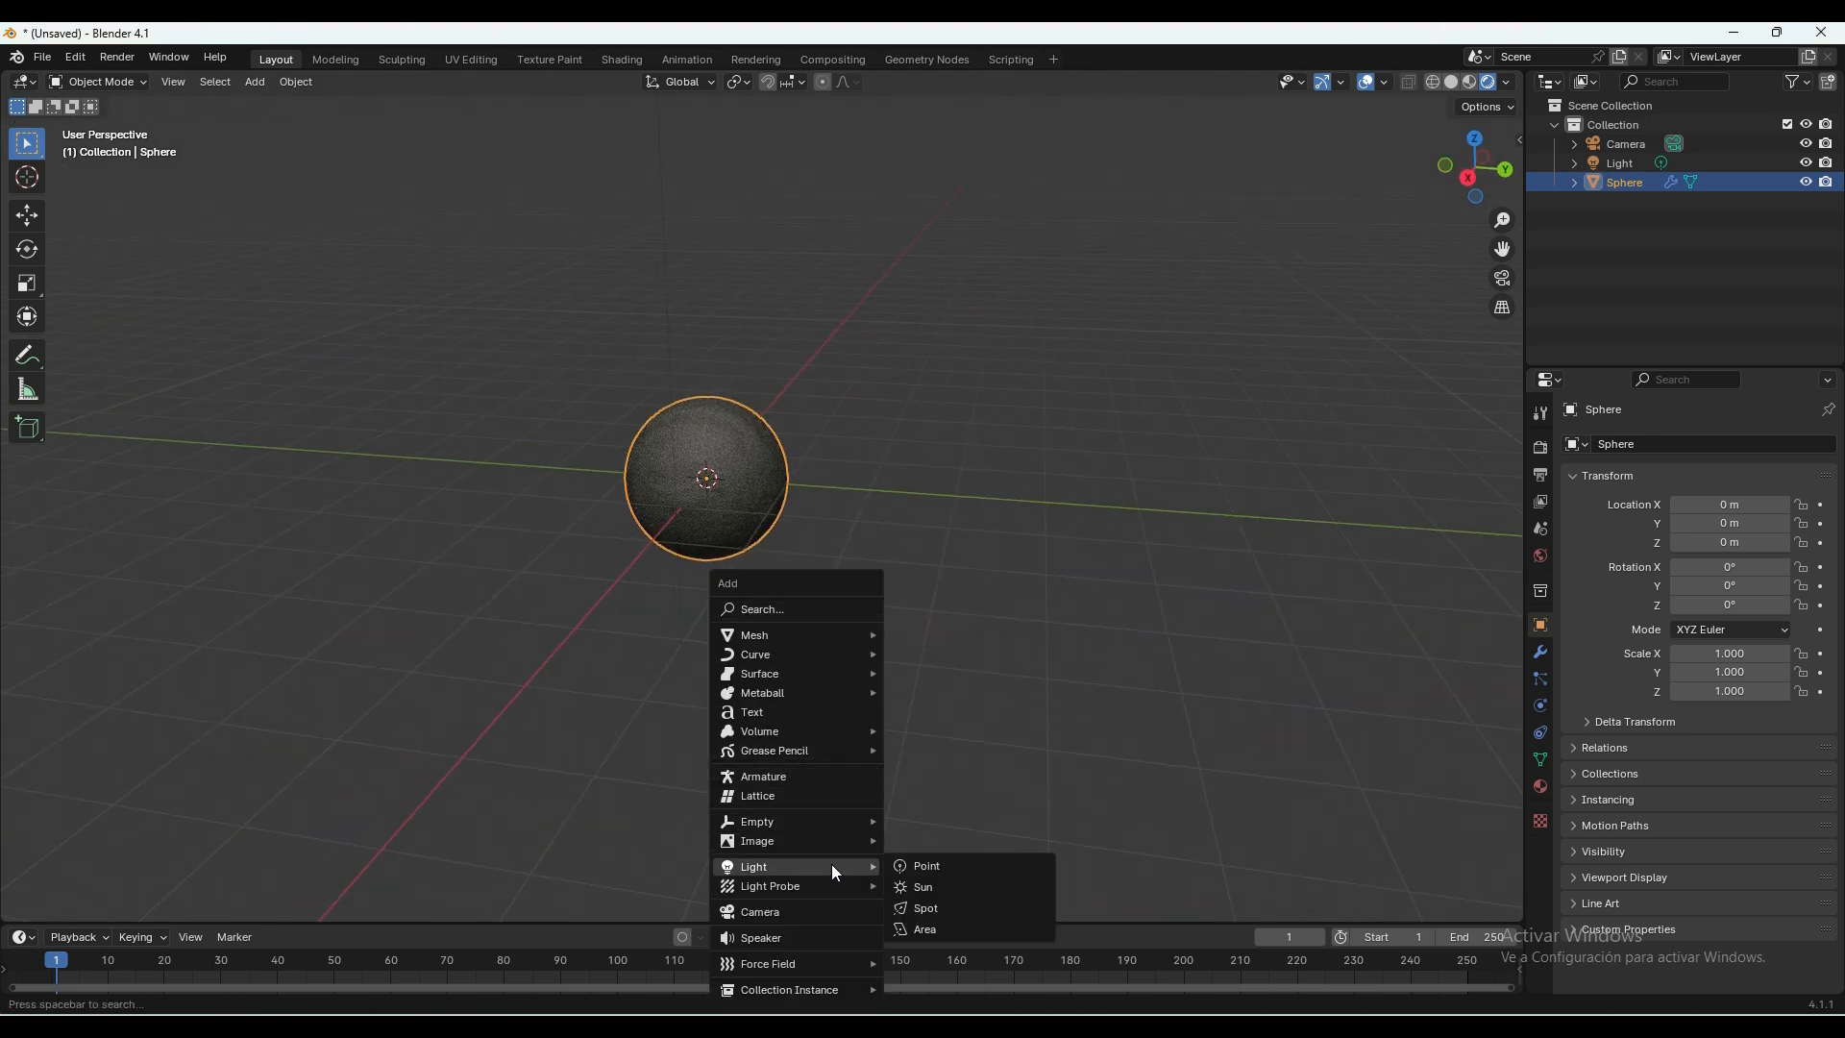
{"action": "left_click", "coordinate": [942, 929]}
{"action": "key", "text": "g"}
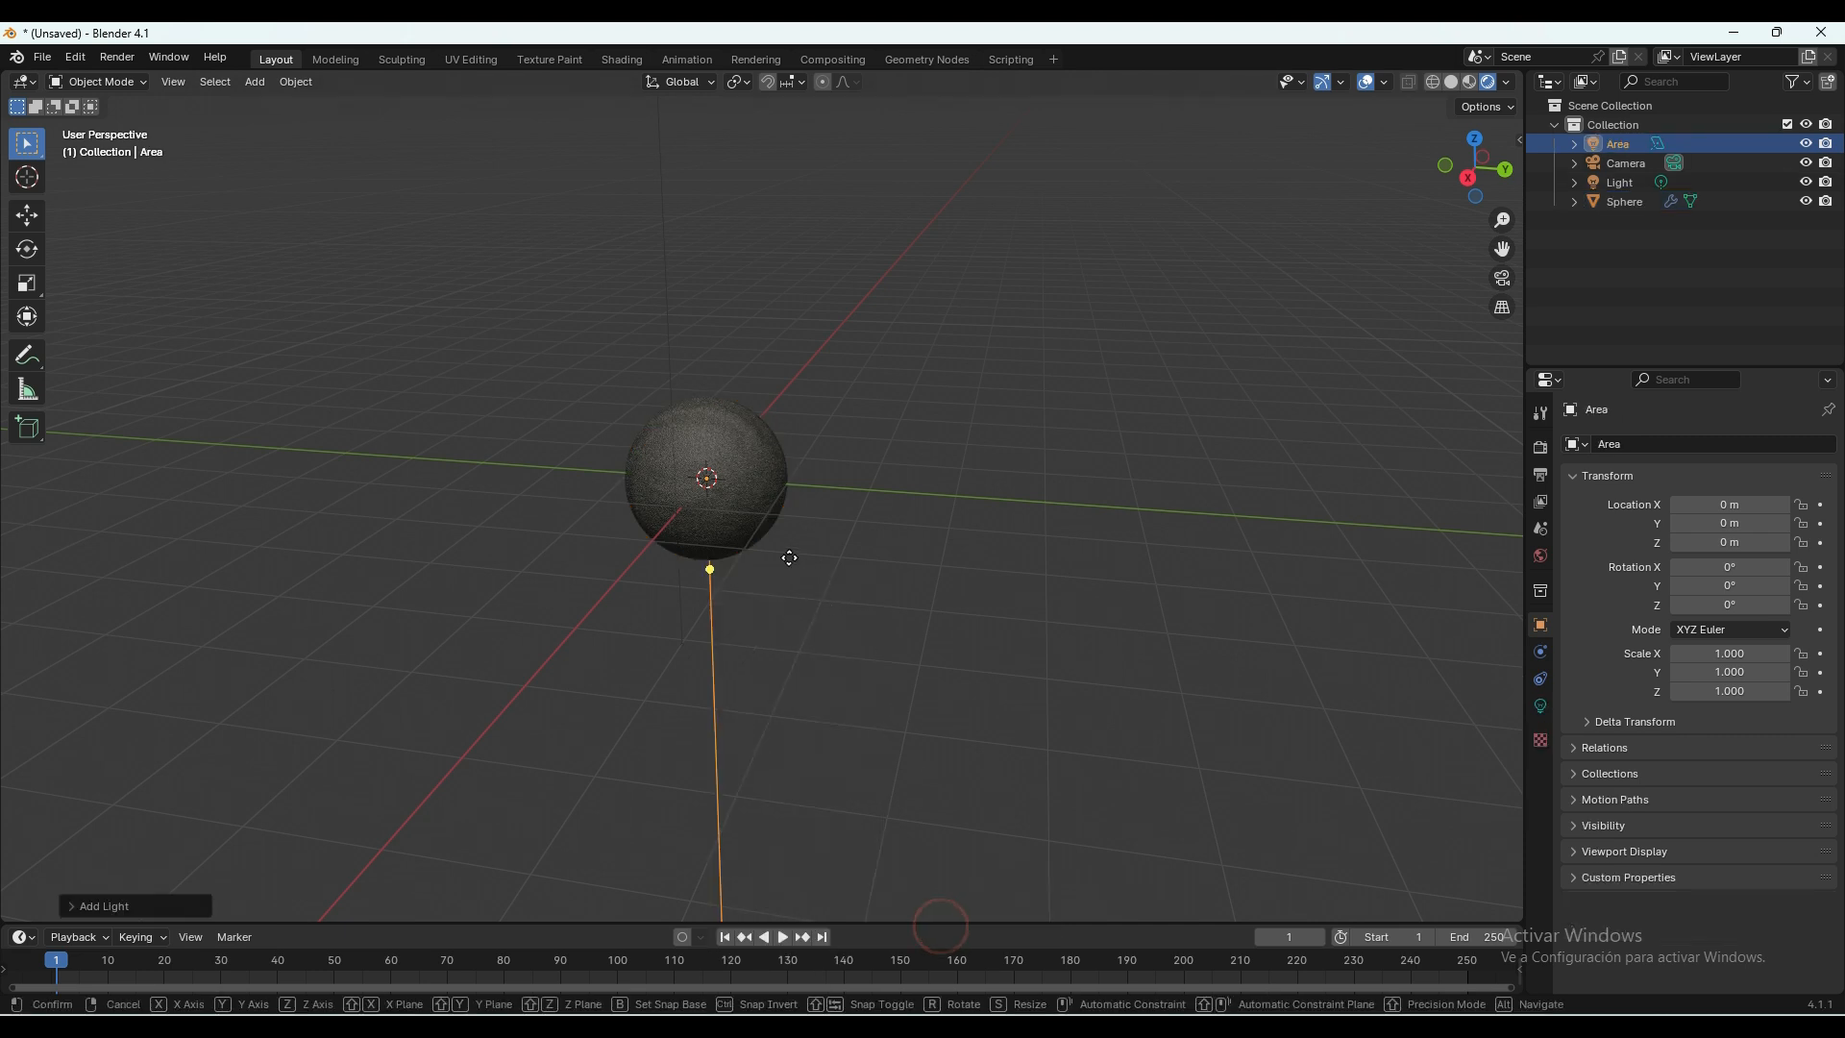
{"action": "left_click", "coordinate": [786, 399]}
Set the area light's Power to 100 W and its color to pale yellow.
{"action": "left_click", "coordinate": [1540, 706]}
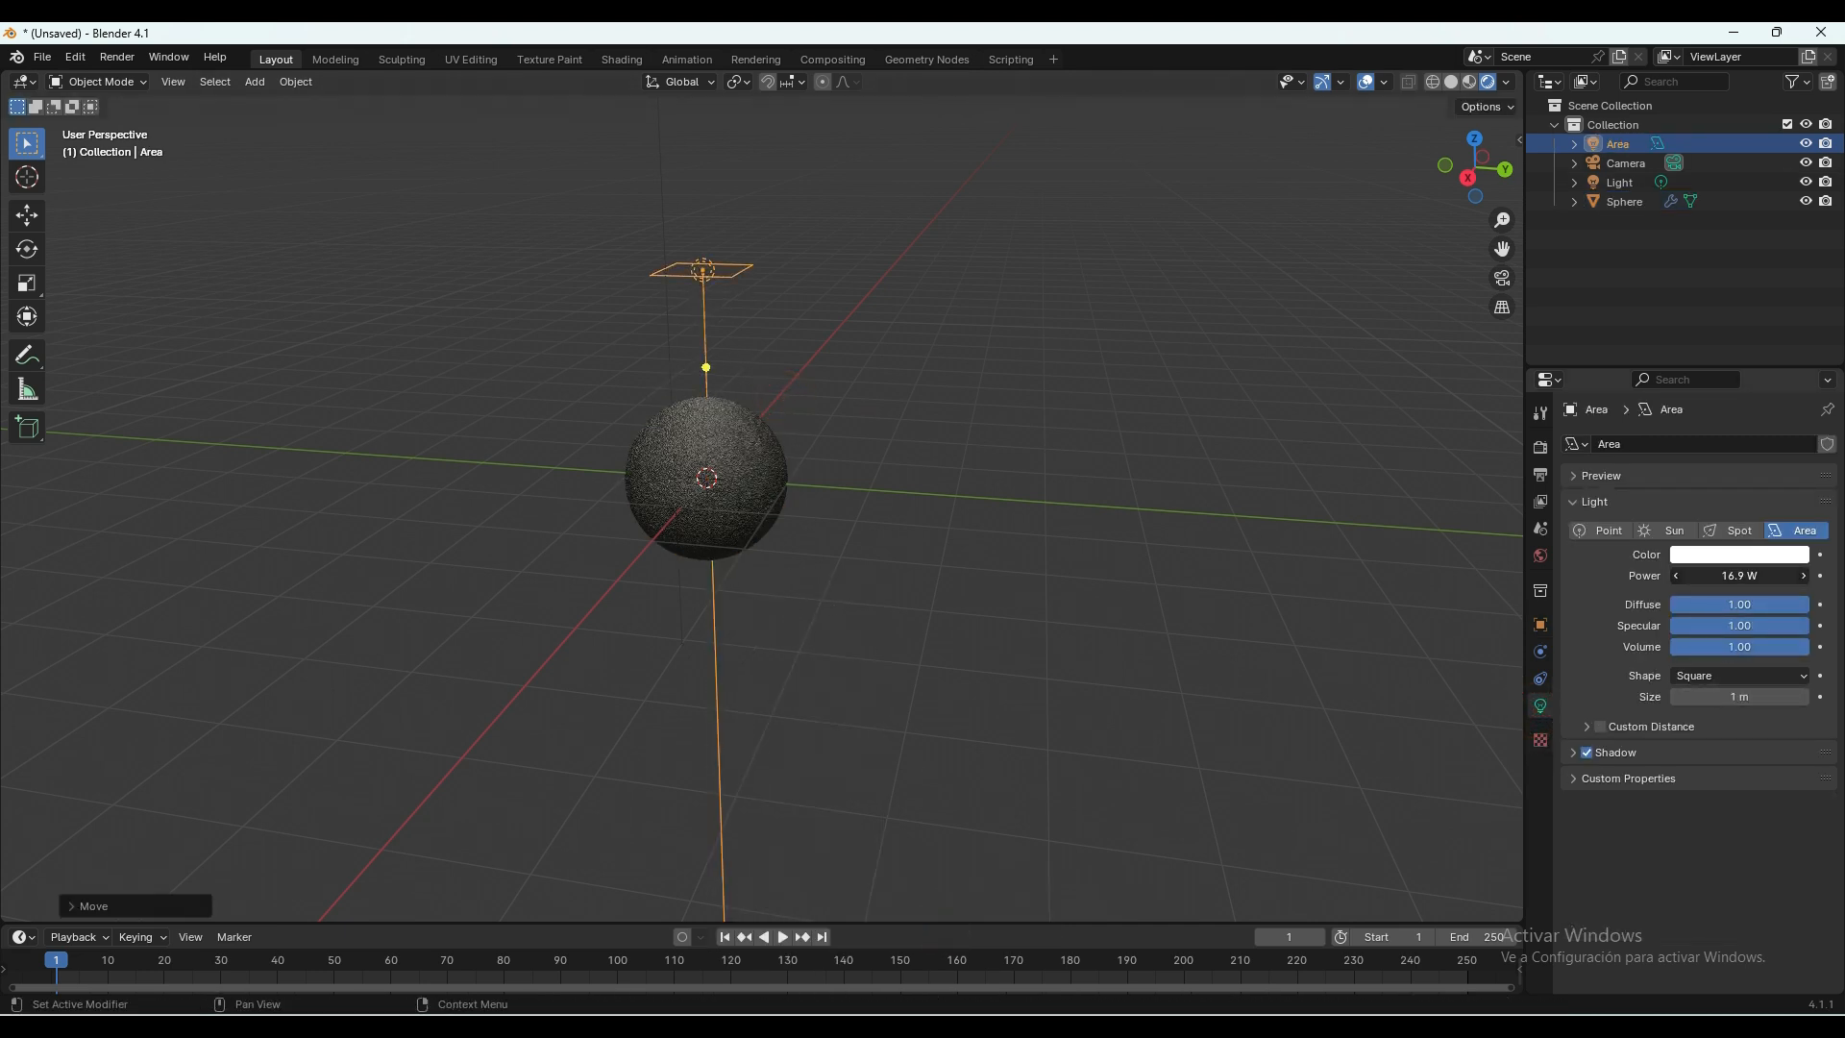
{"action": "left_click_drag", "start_coordinate": [1683, 581], "coordinate": [1720, 580]}
{"action": "left_click", "coordinate": [1709, 580]}
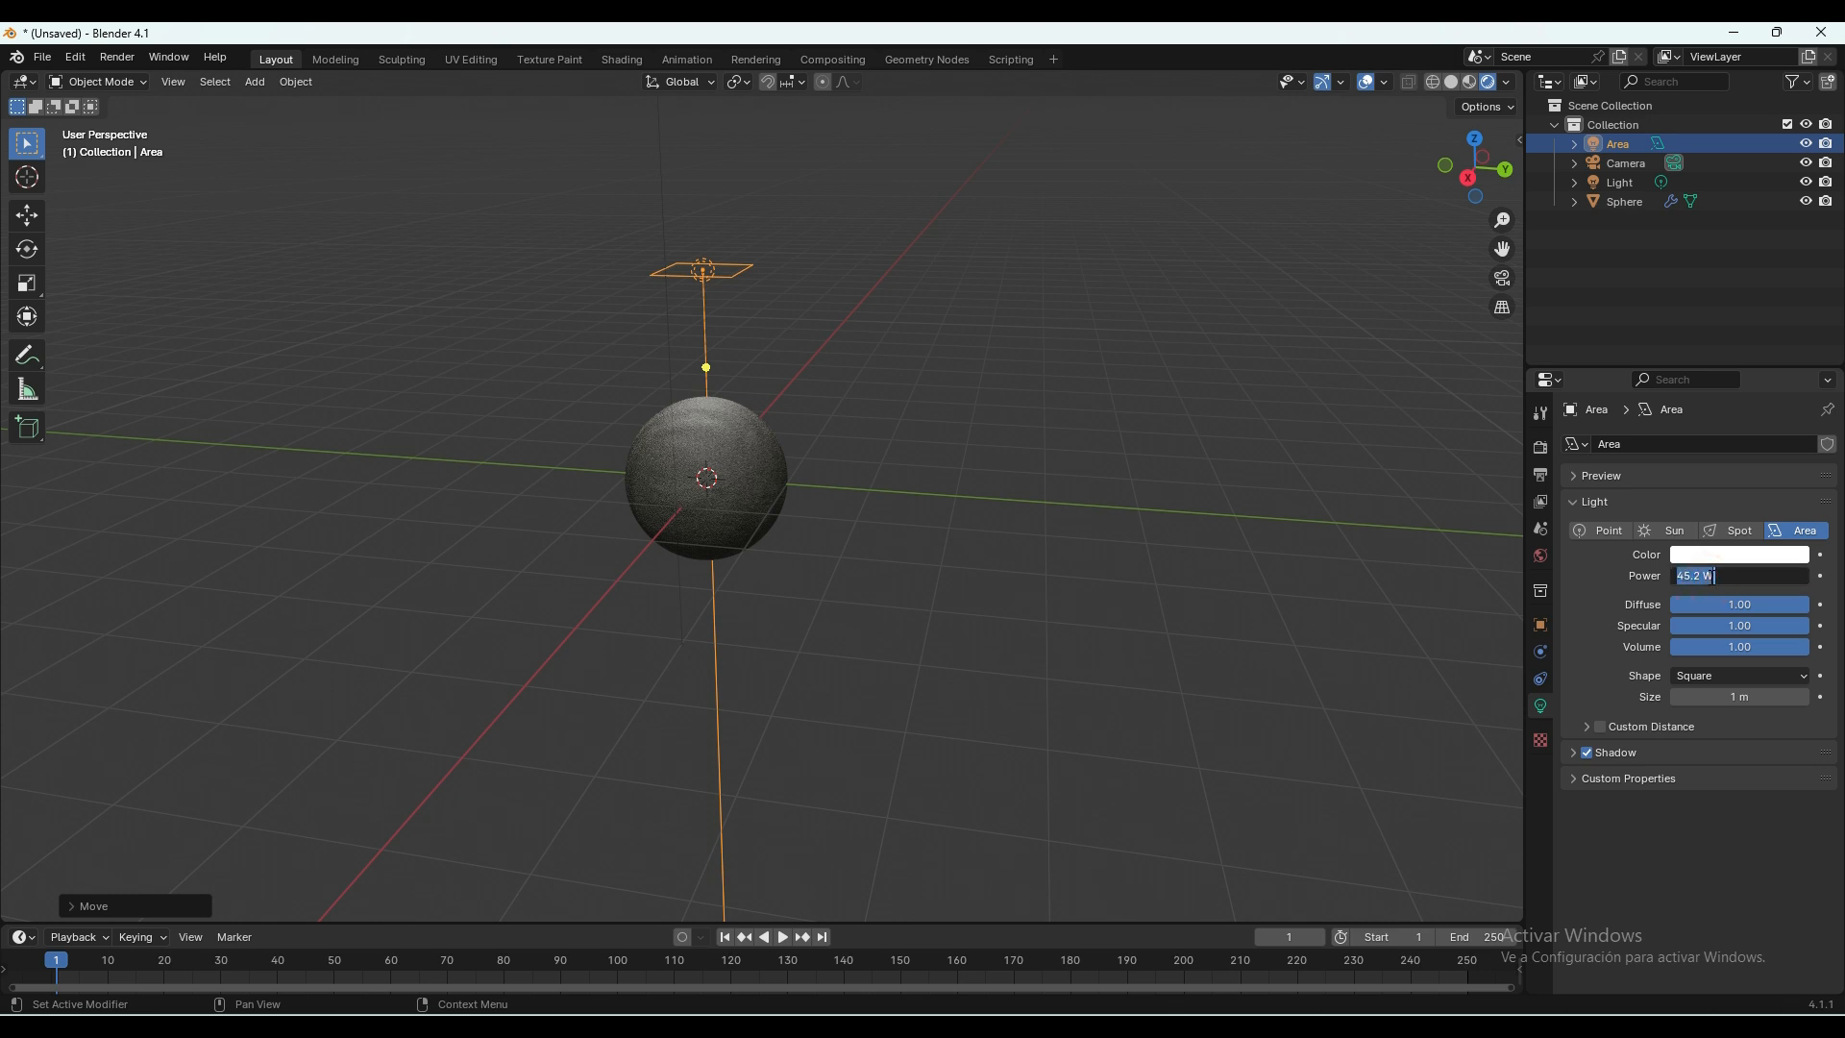
{"action": "type", "text": "100"}
{"action": "key", "text": "Return"}
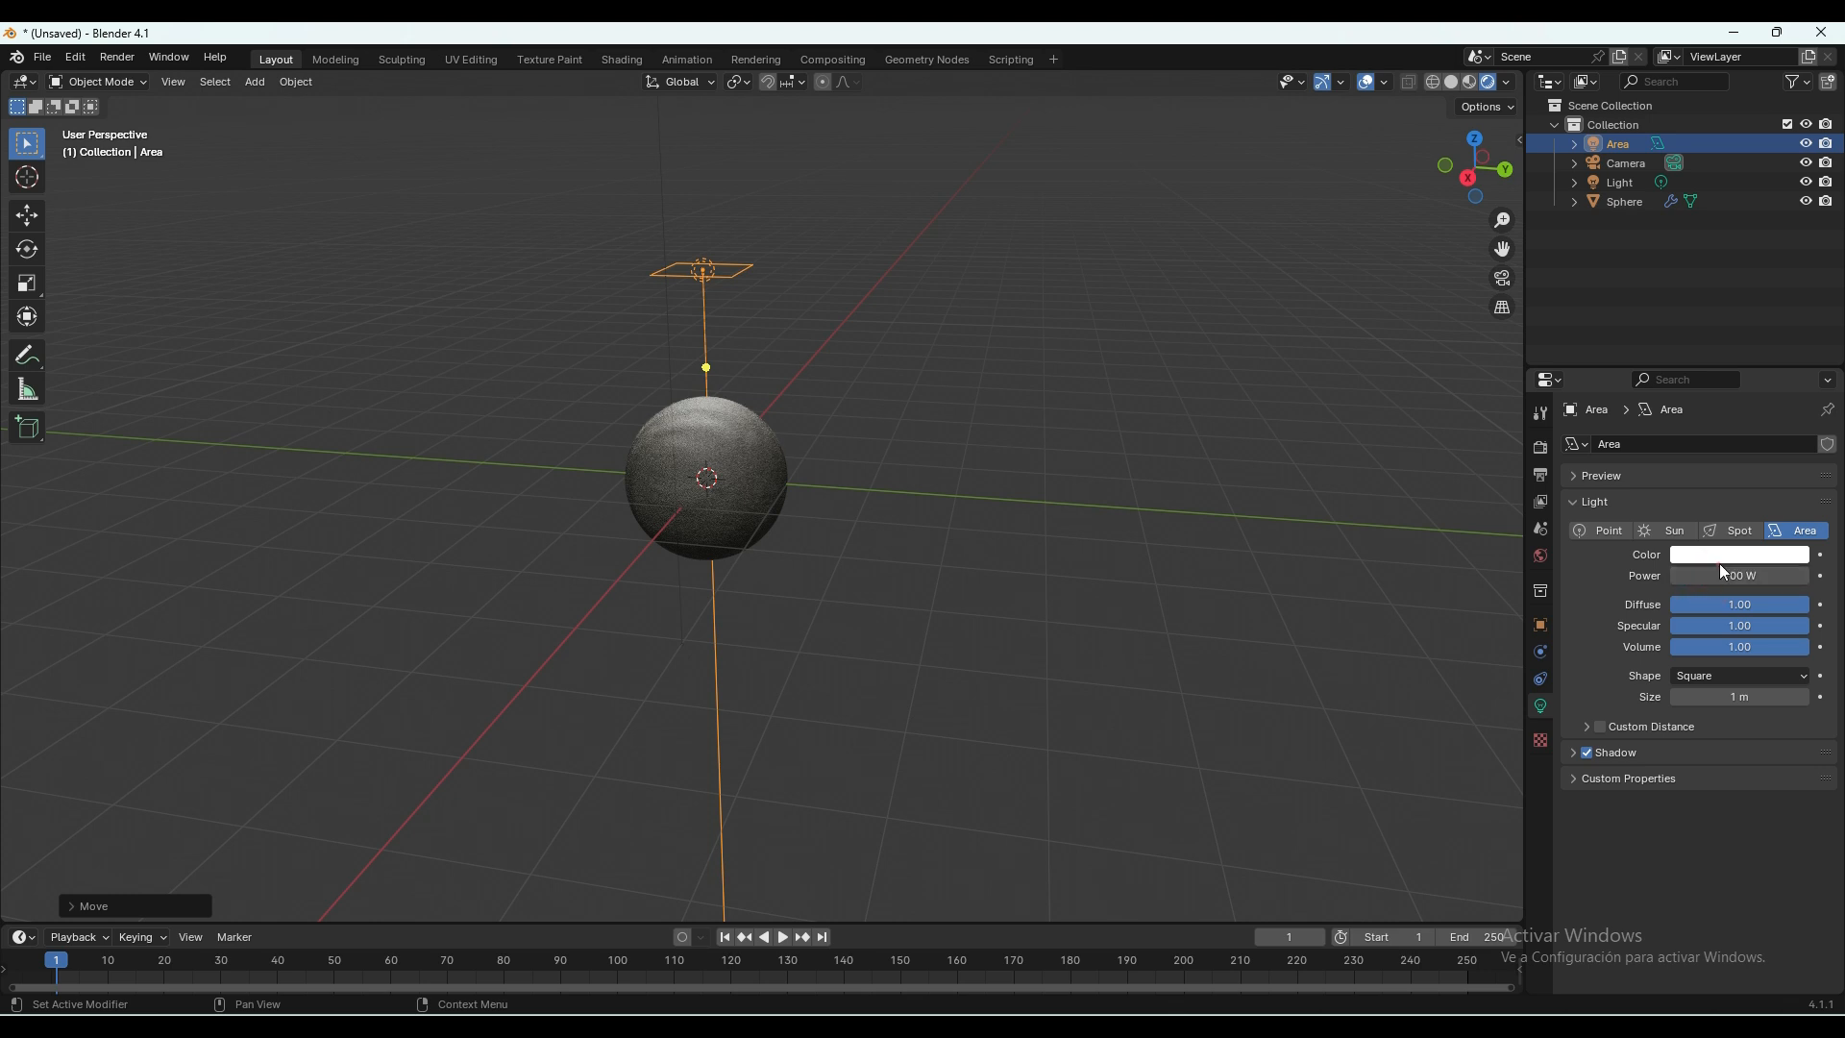
{"action": "left_click", "coordinate": [1720, 556]}
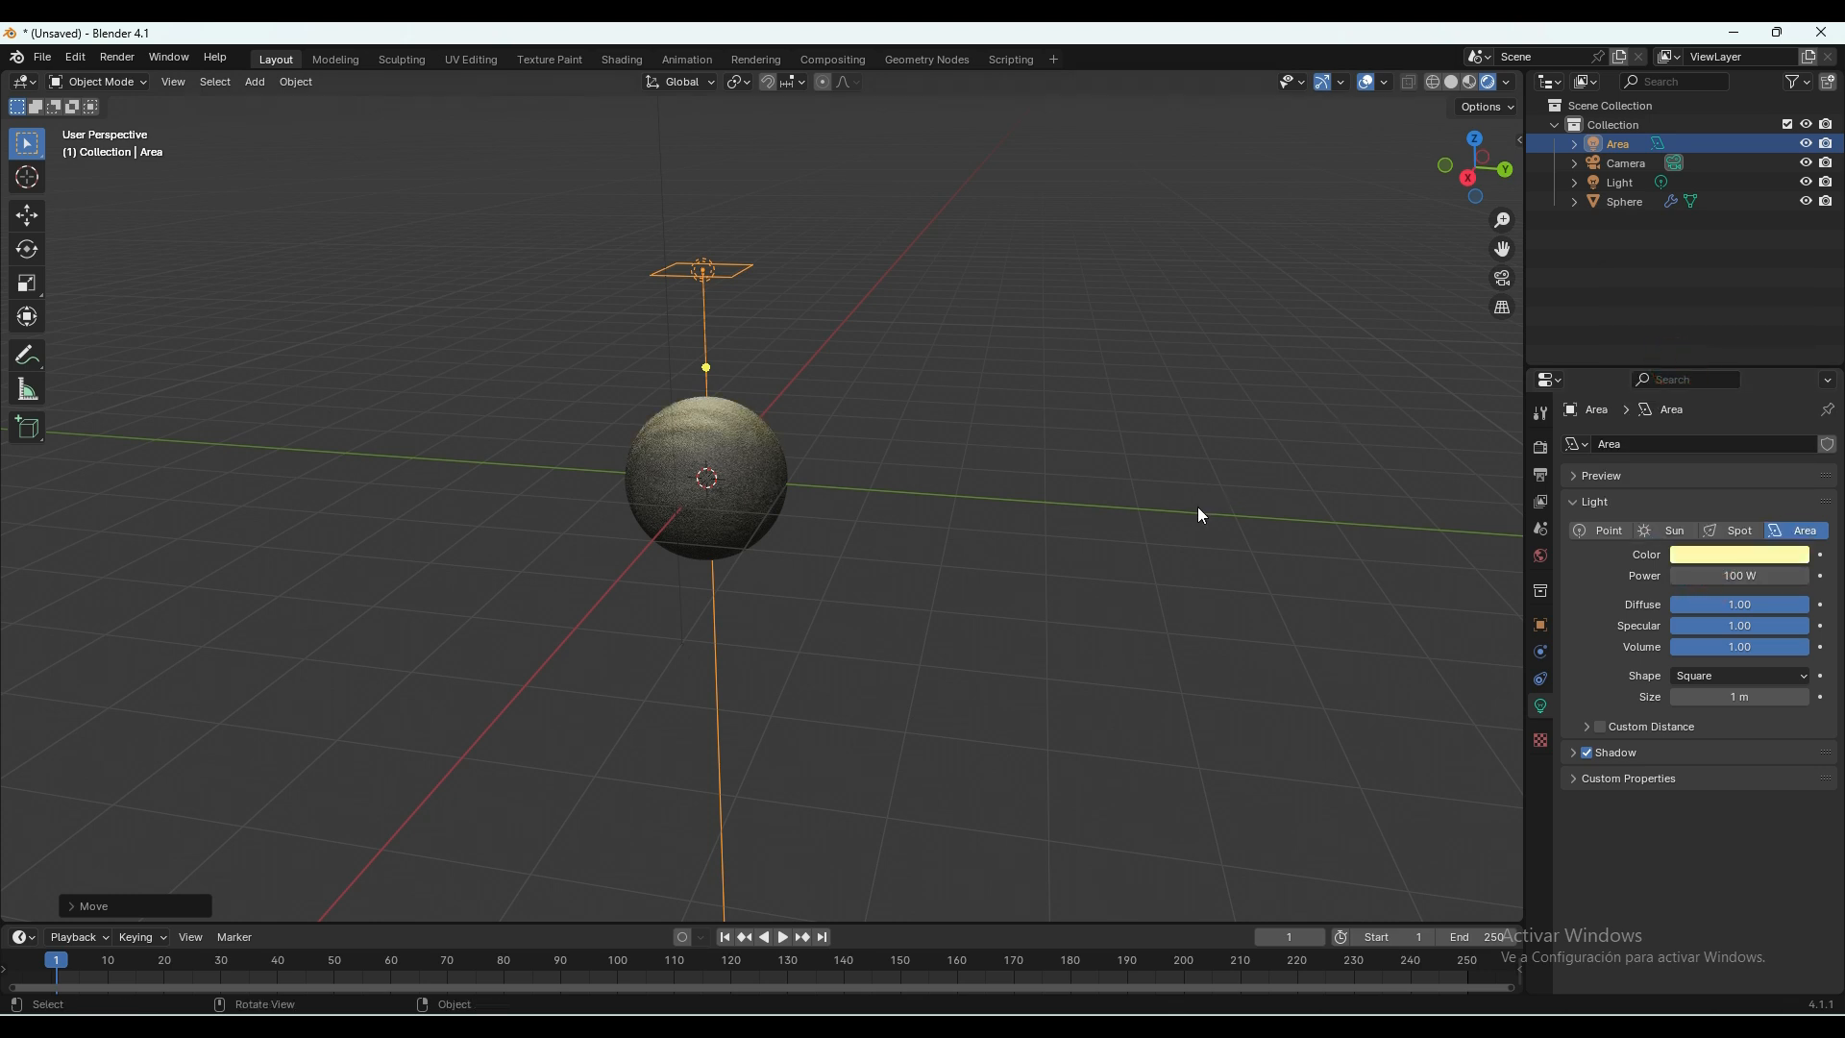
Scale the sphere uniformly.
{"action": "middle_click_drag", "start_coordinate": [1197, 505], "coordinate": [1150, 515]}
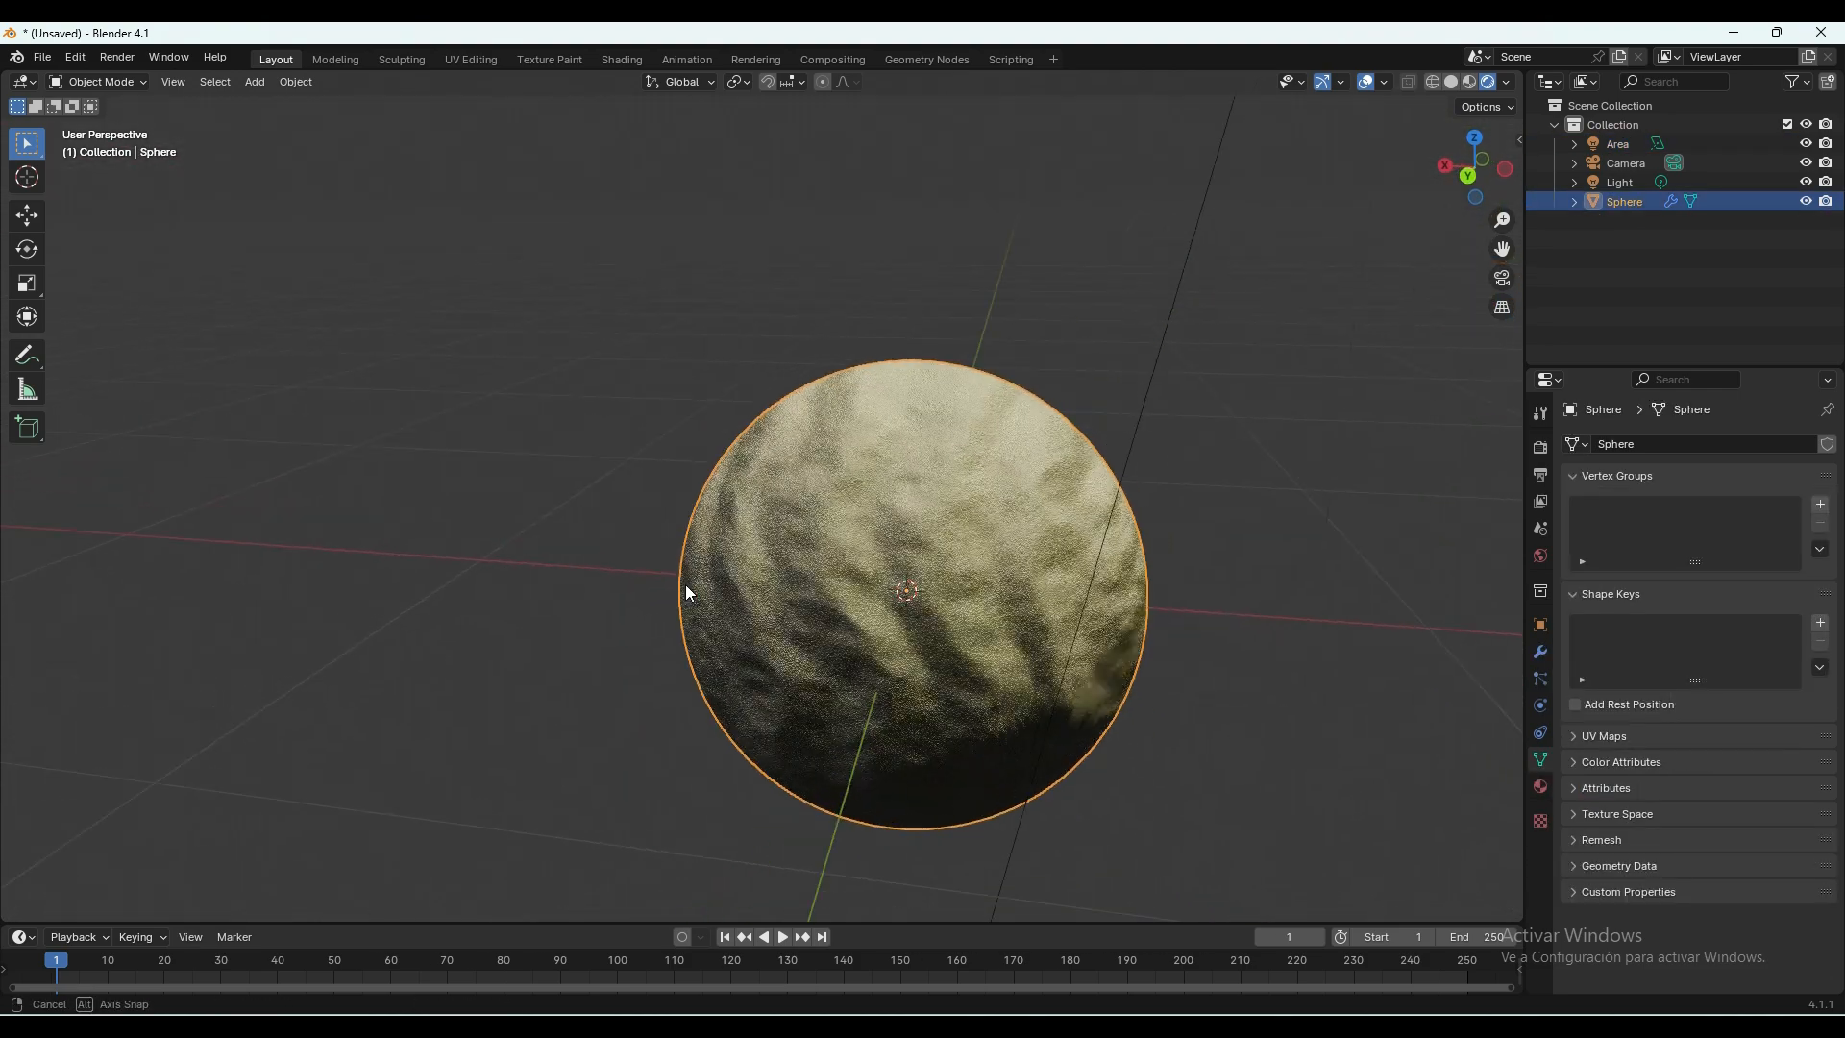
{"action": "middle_click_drag", "start_coordinate": [684, 585], "coordinate": [667, 571], "text": "shift"}
{"action": "key", "text": "s"}
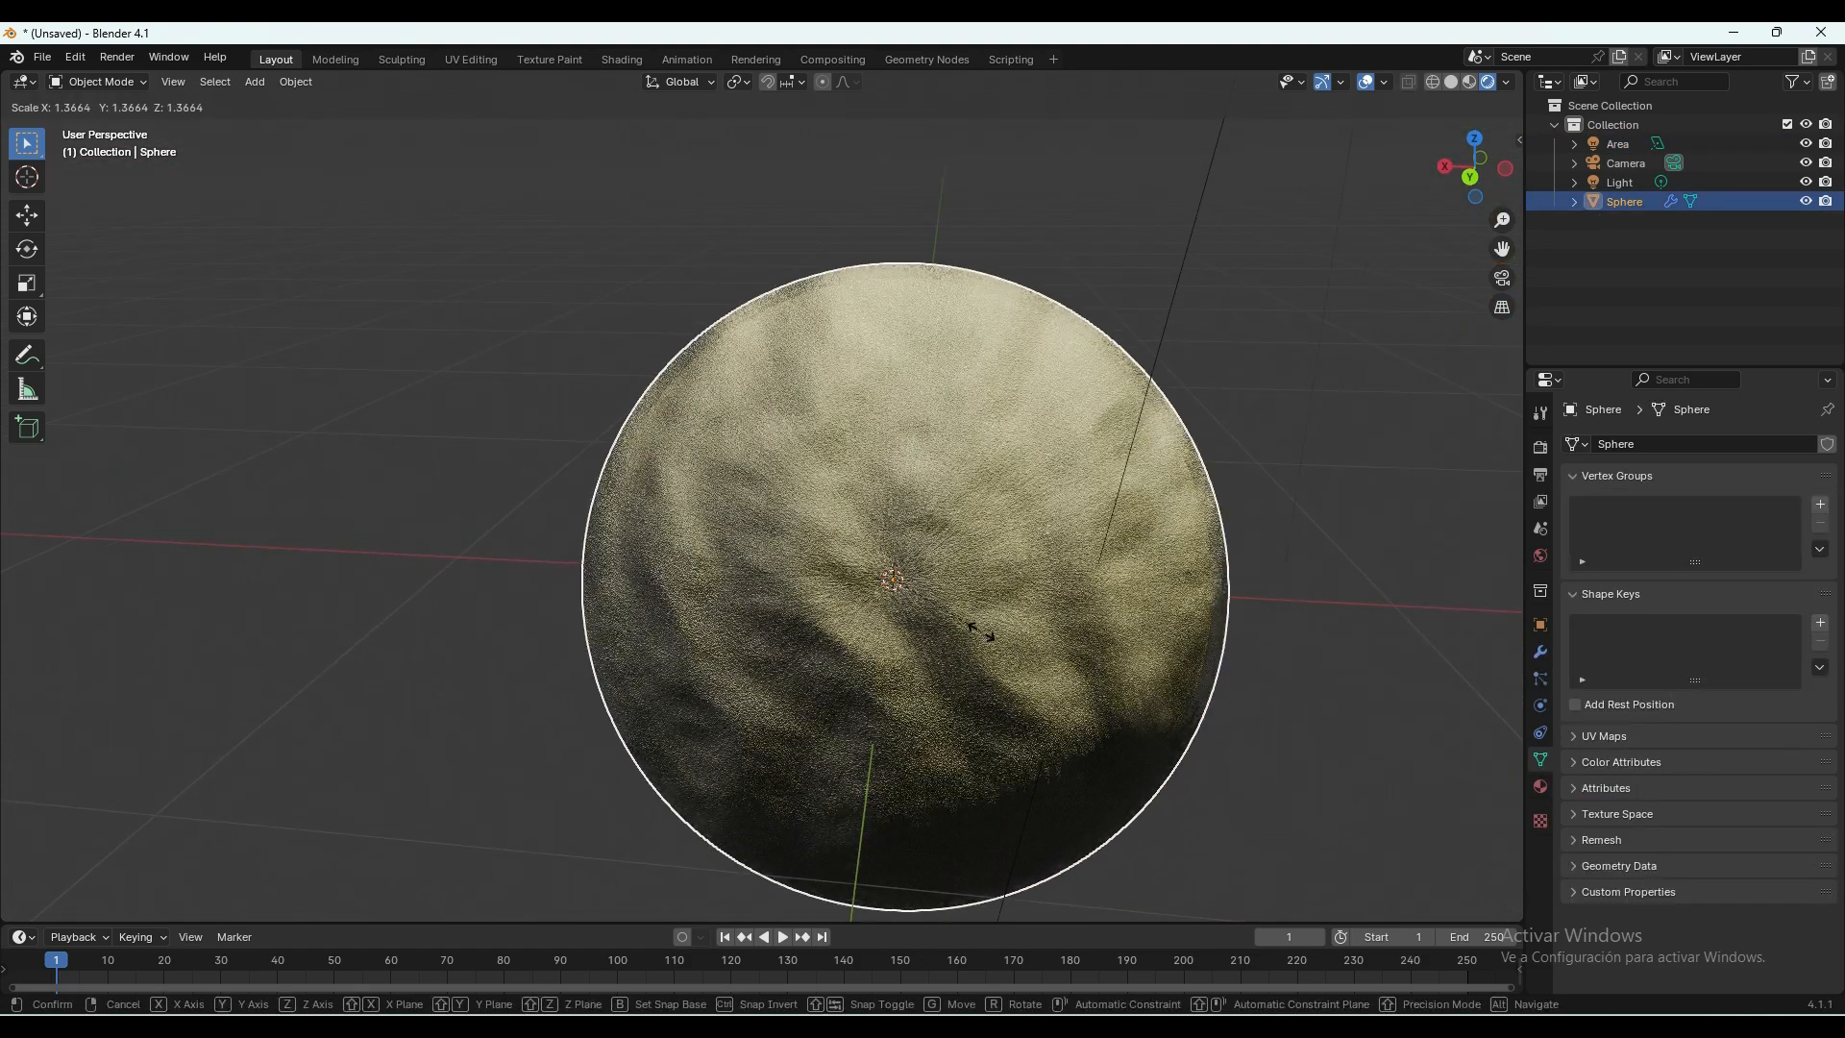
{"action": "left_click", "coordinate": [919, 621]}
{"action": "middle_click_drag", "start_coordinate": [919, 621], "coordinate": [783, 574]}
{"action": "scroll", "coordinate": [771, 507], "scroll_direction": "down", "scroll_amount": 4}
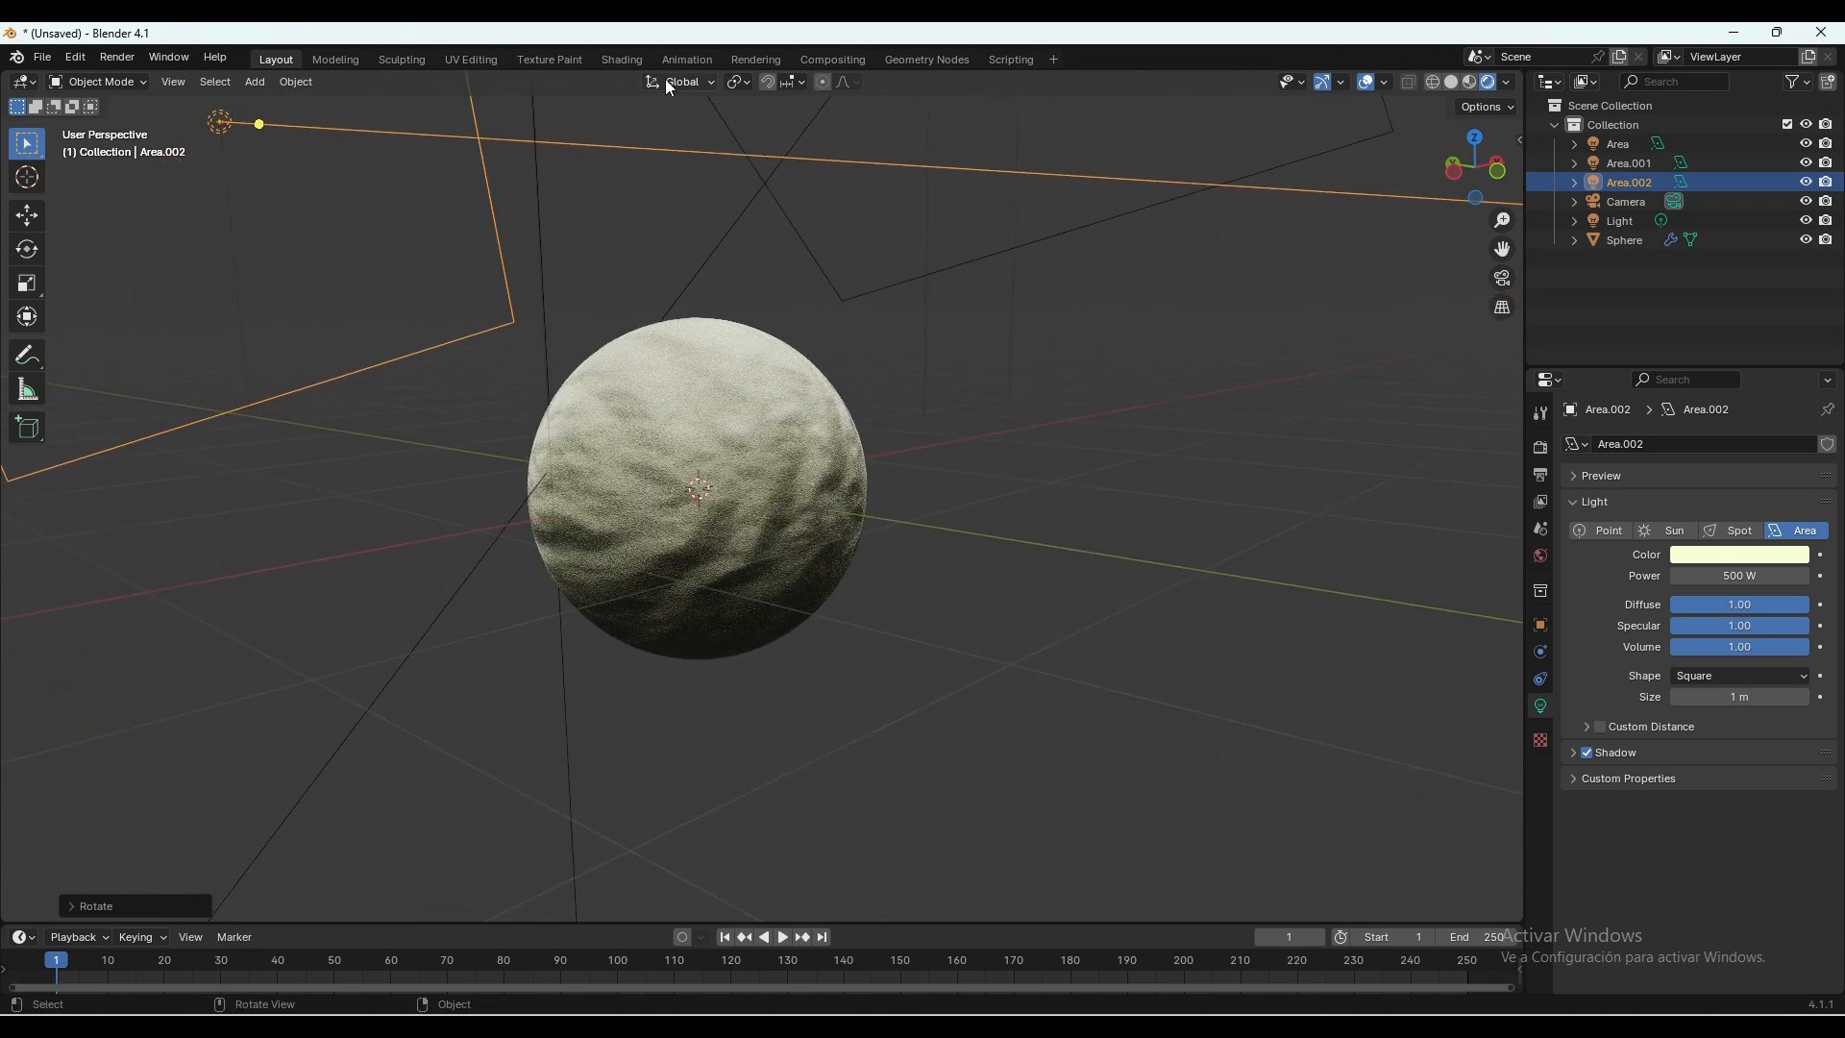
Reopen the sphere's material in the Shading workspace and drive the Mapping node's Location X with the expression #frame/1000.
{"action": "left_click", "coordinate": [633, 59]}
{"action": "left_click", "coordinate": [583, 436]}
{"action": "middle_click_drag", "start_coordinate": [670, 665], "coordinate": [1253, 769]}
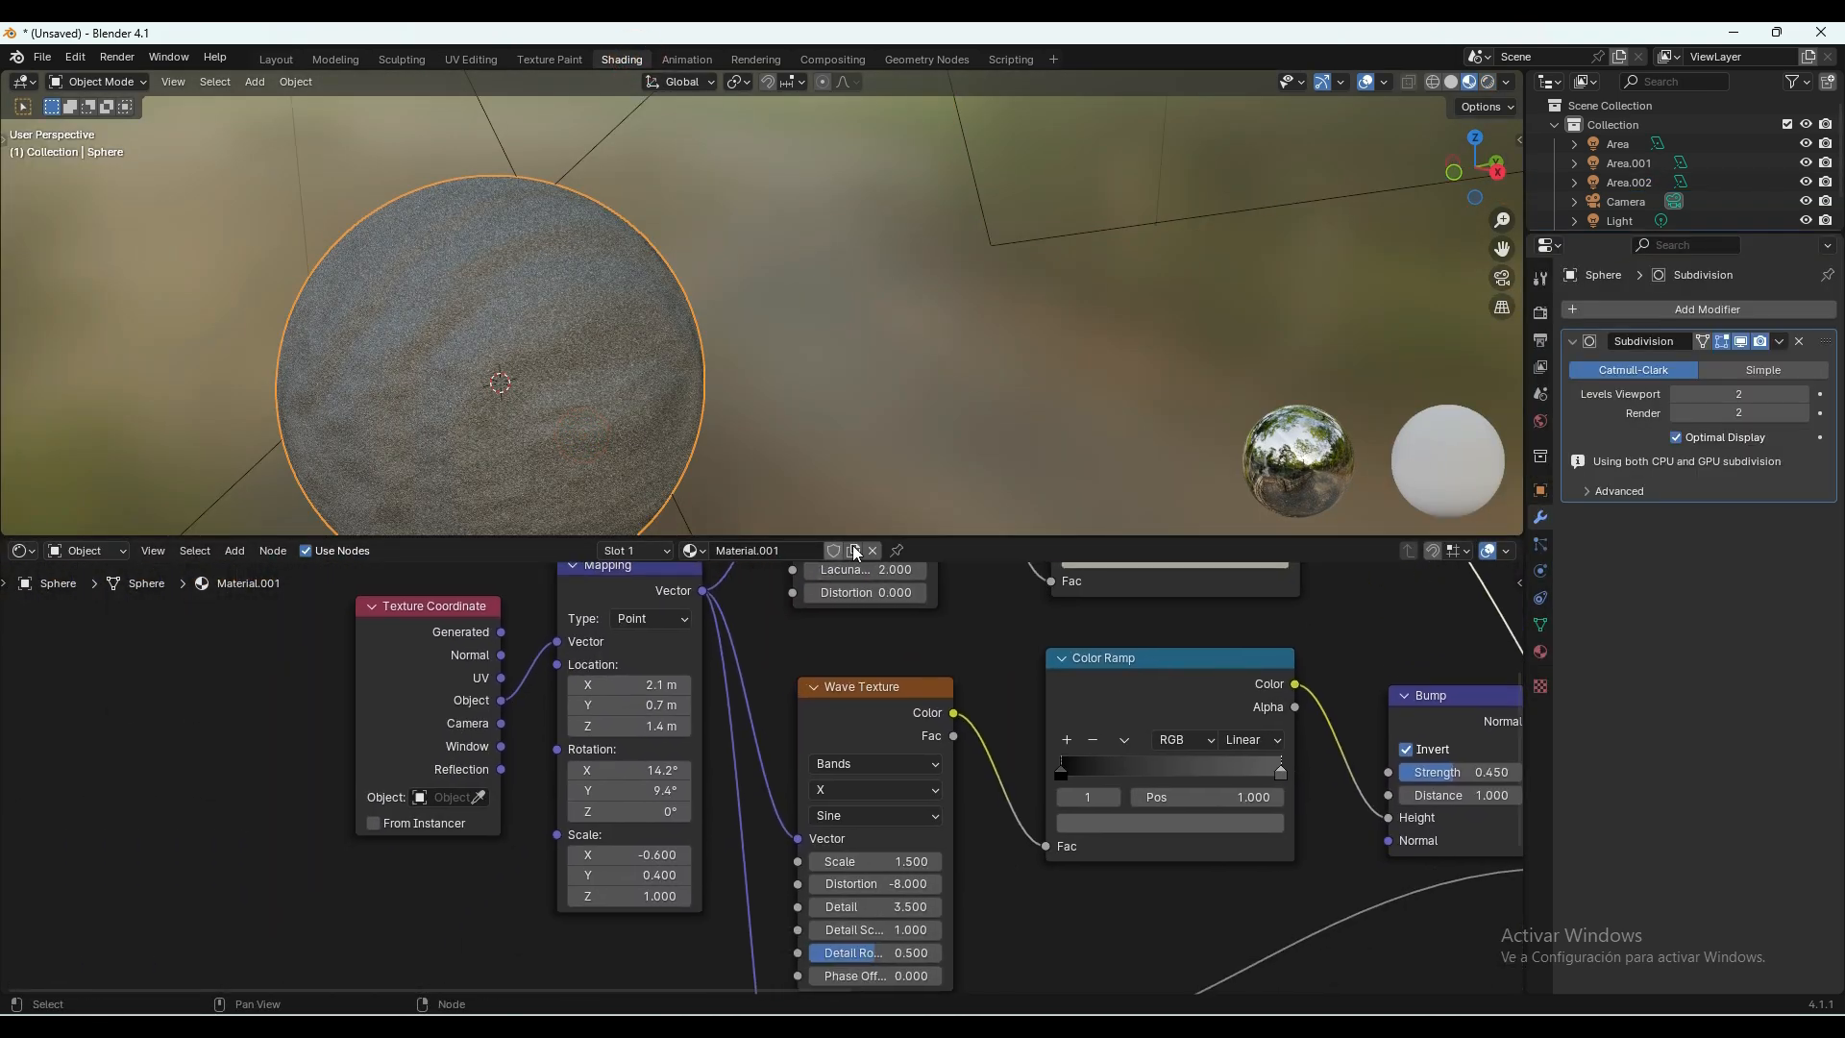
{"action": "left_click_drag", "start_coordinate": [953, 538], "coordinate": [947, 440]}
{"action": "scroll", "coordinate": [634, 591], "scroll_direction": "up", "scroll_amount": 2}
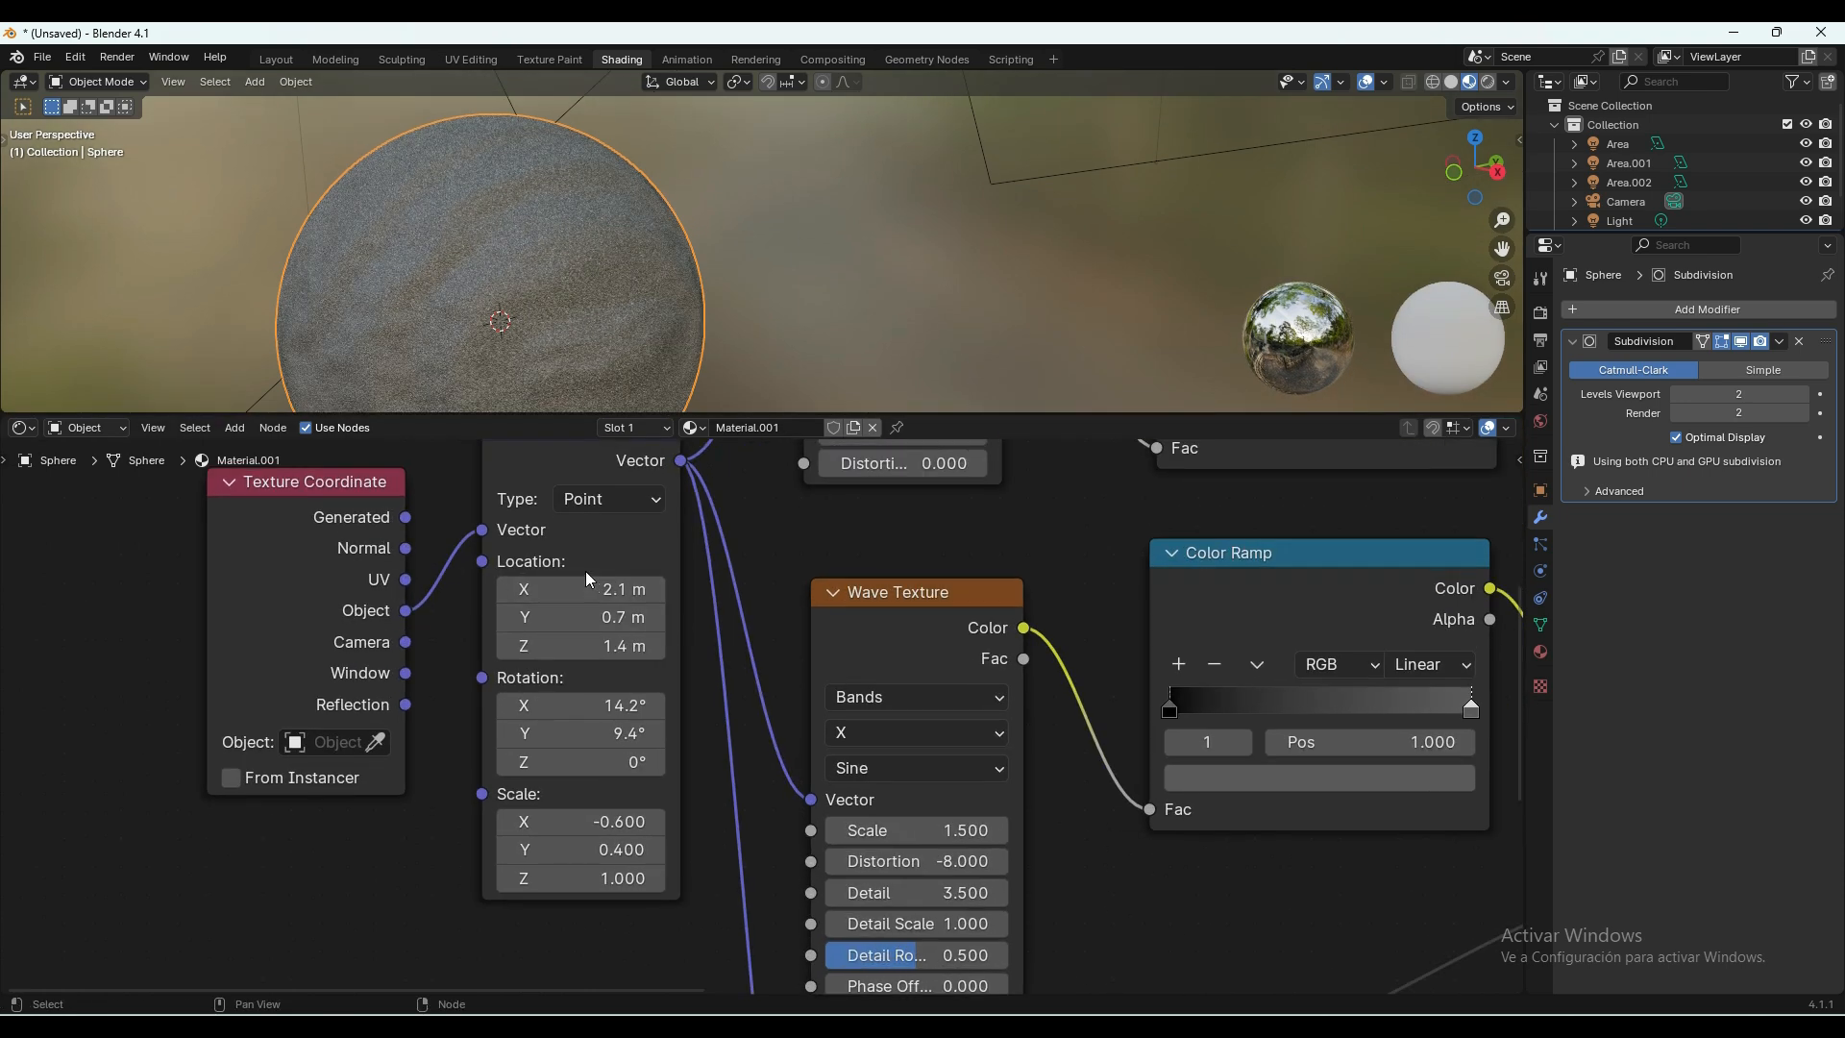
{"action": "left_click", "coordinate": [584, 583]}
{"action": "type", "text": "#"}
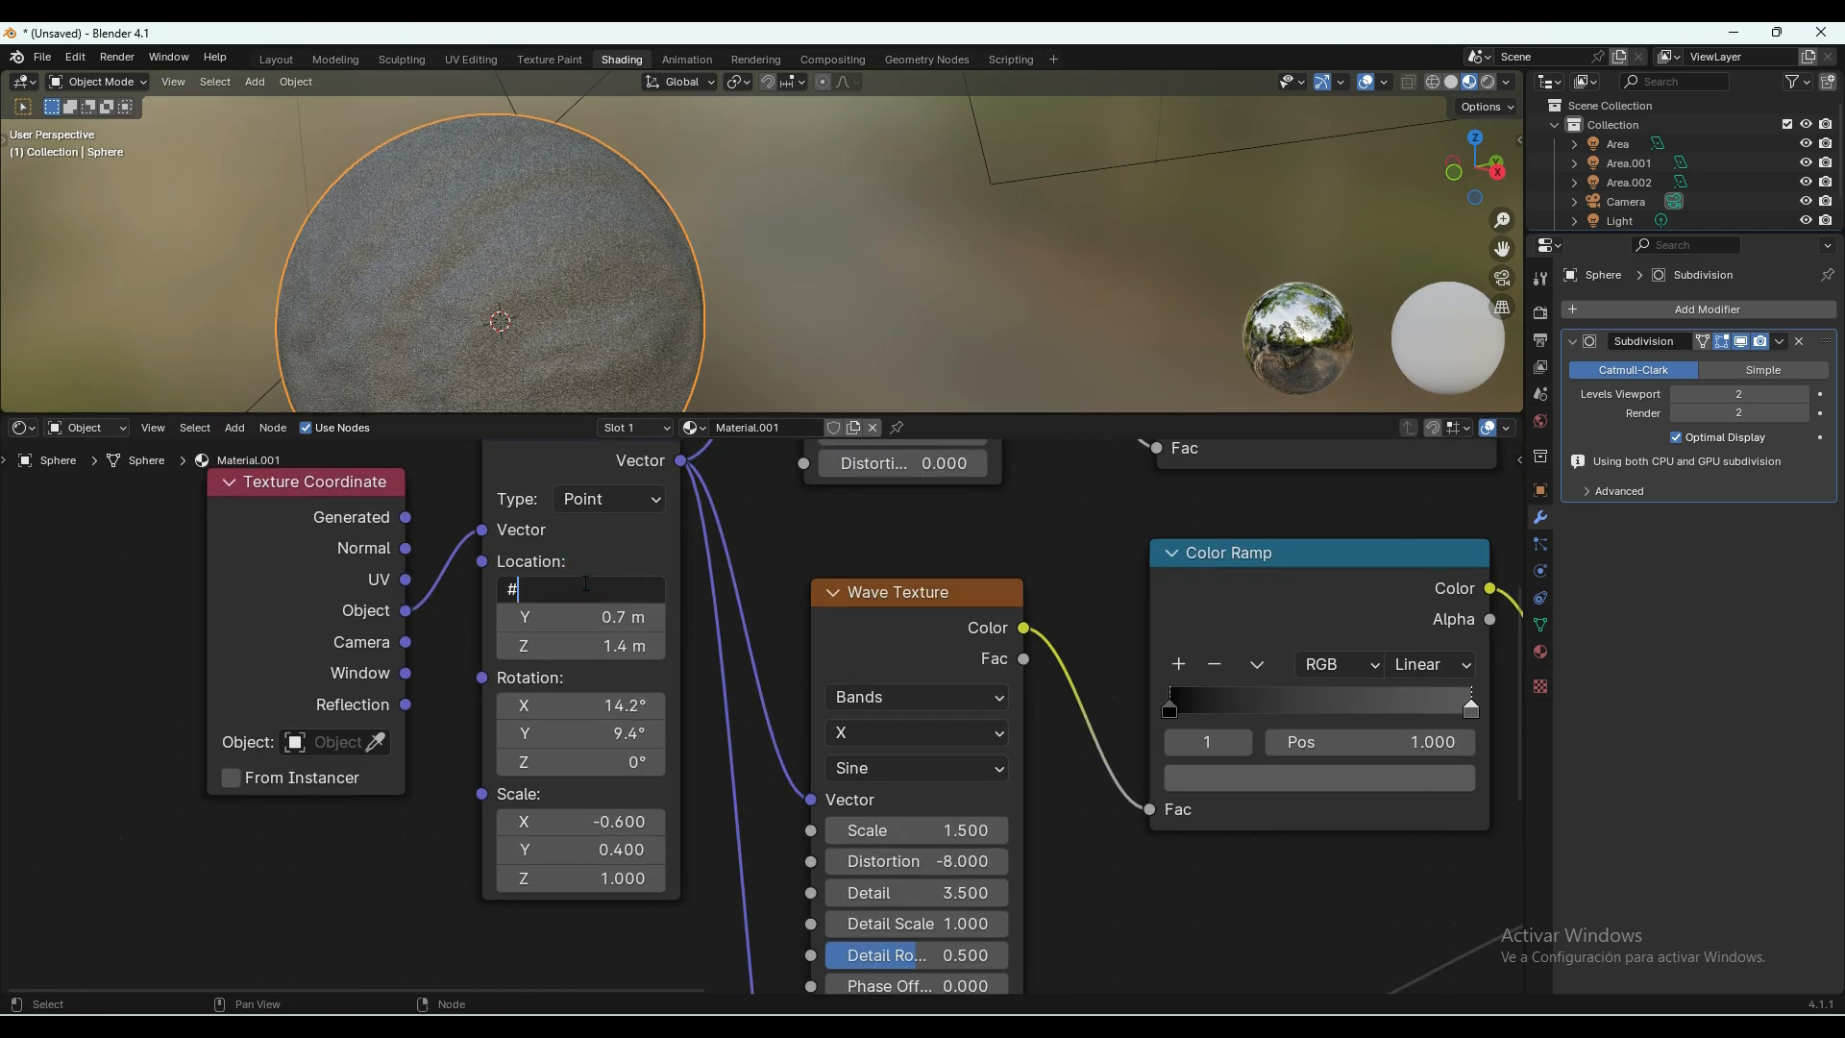
{"action": "type", "text": "frame/1000"}
{"action": "key", "text": "Return"}
{"action": "scroll", "coordinate": [599, 567], "scroll_direction": "up", "scroll_amount": 2}
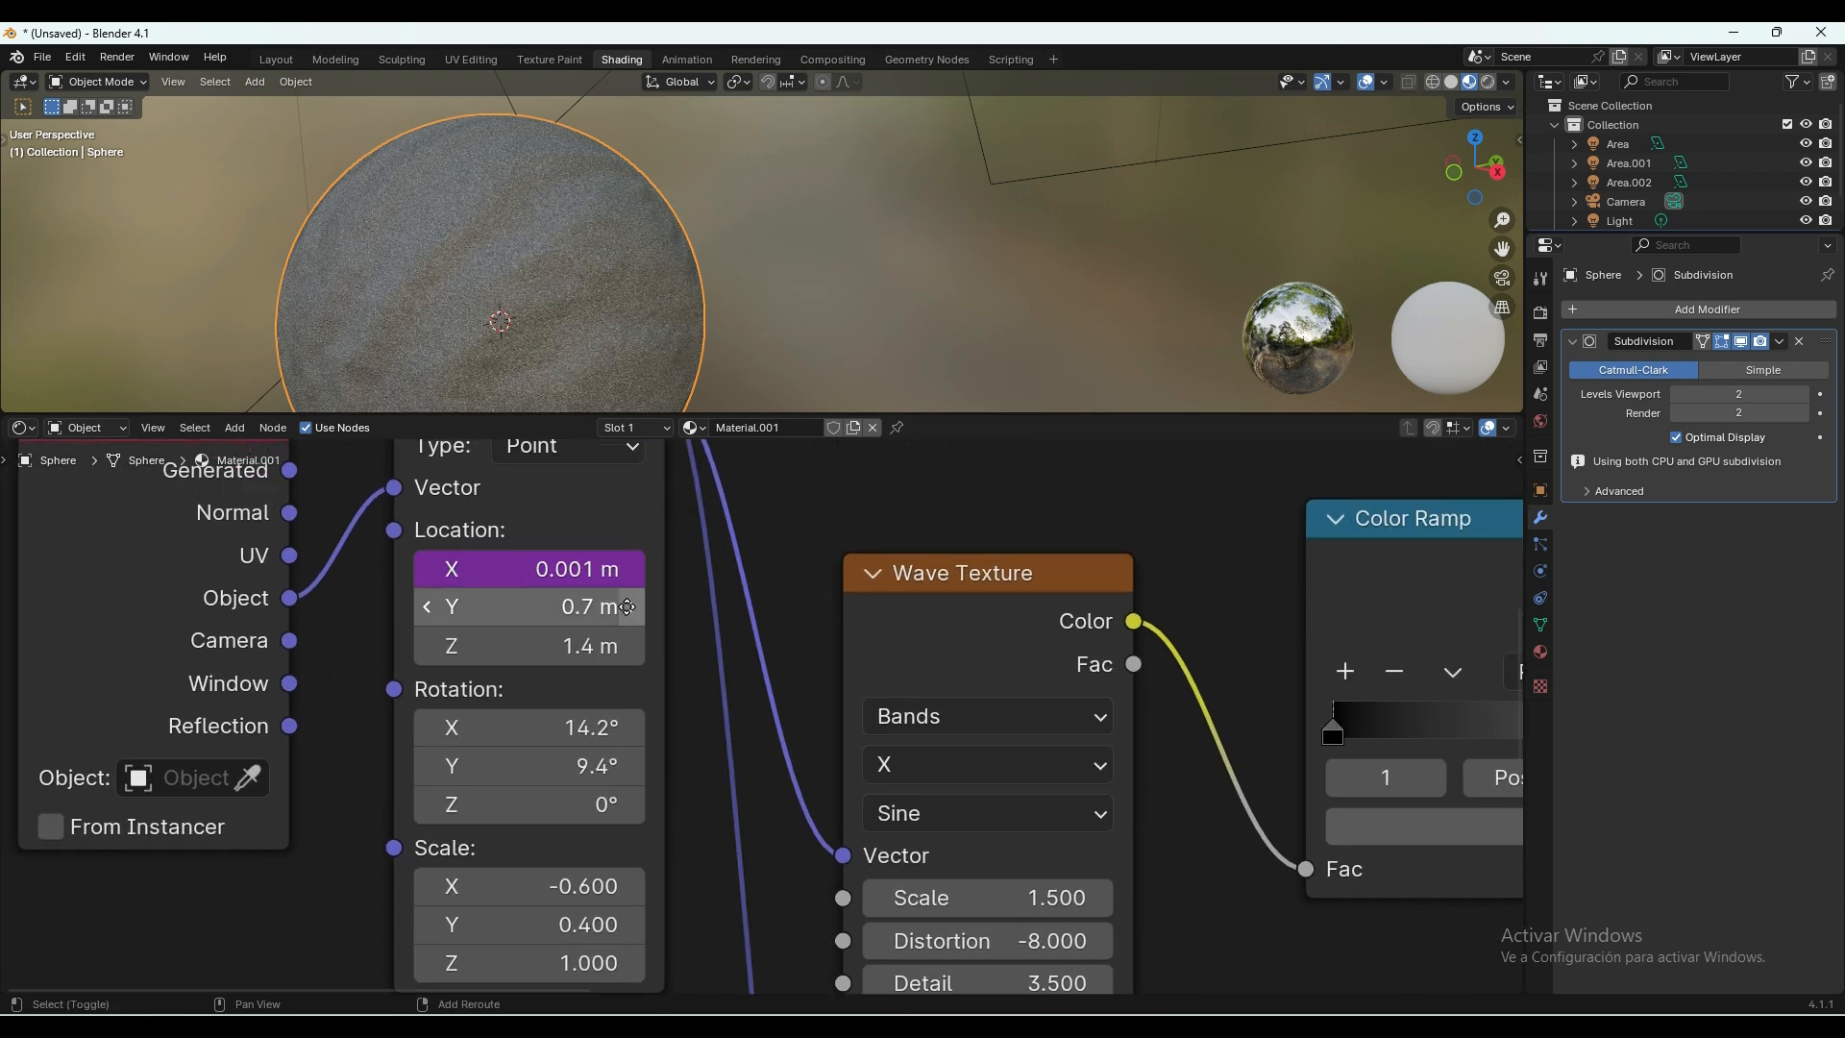
Return to the Layout workspace, set the animation's end frame to 1000 and play it back.
{"action": "left_click", "coordinate": [297, 61]}
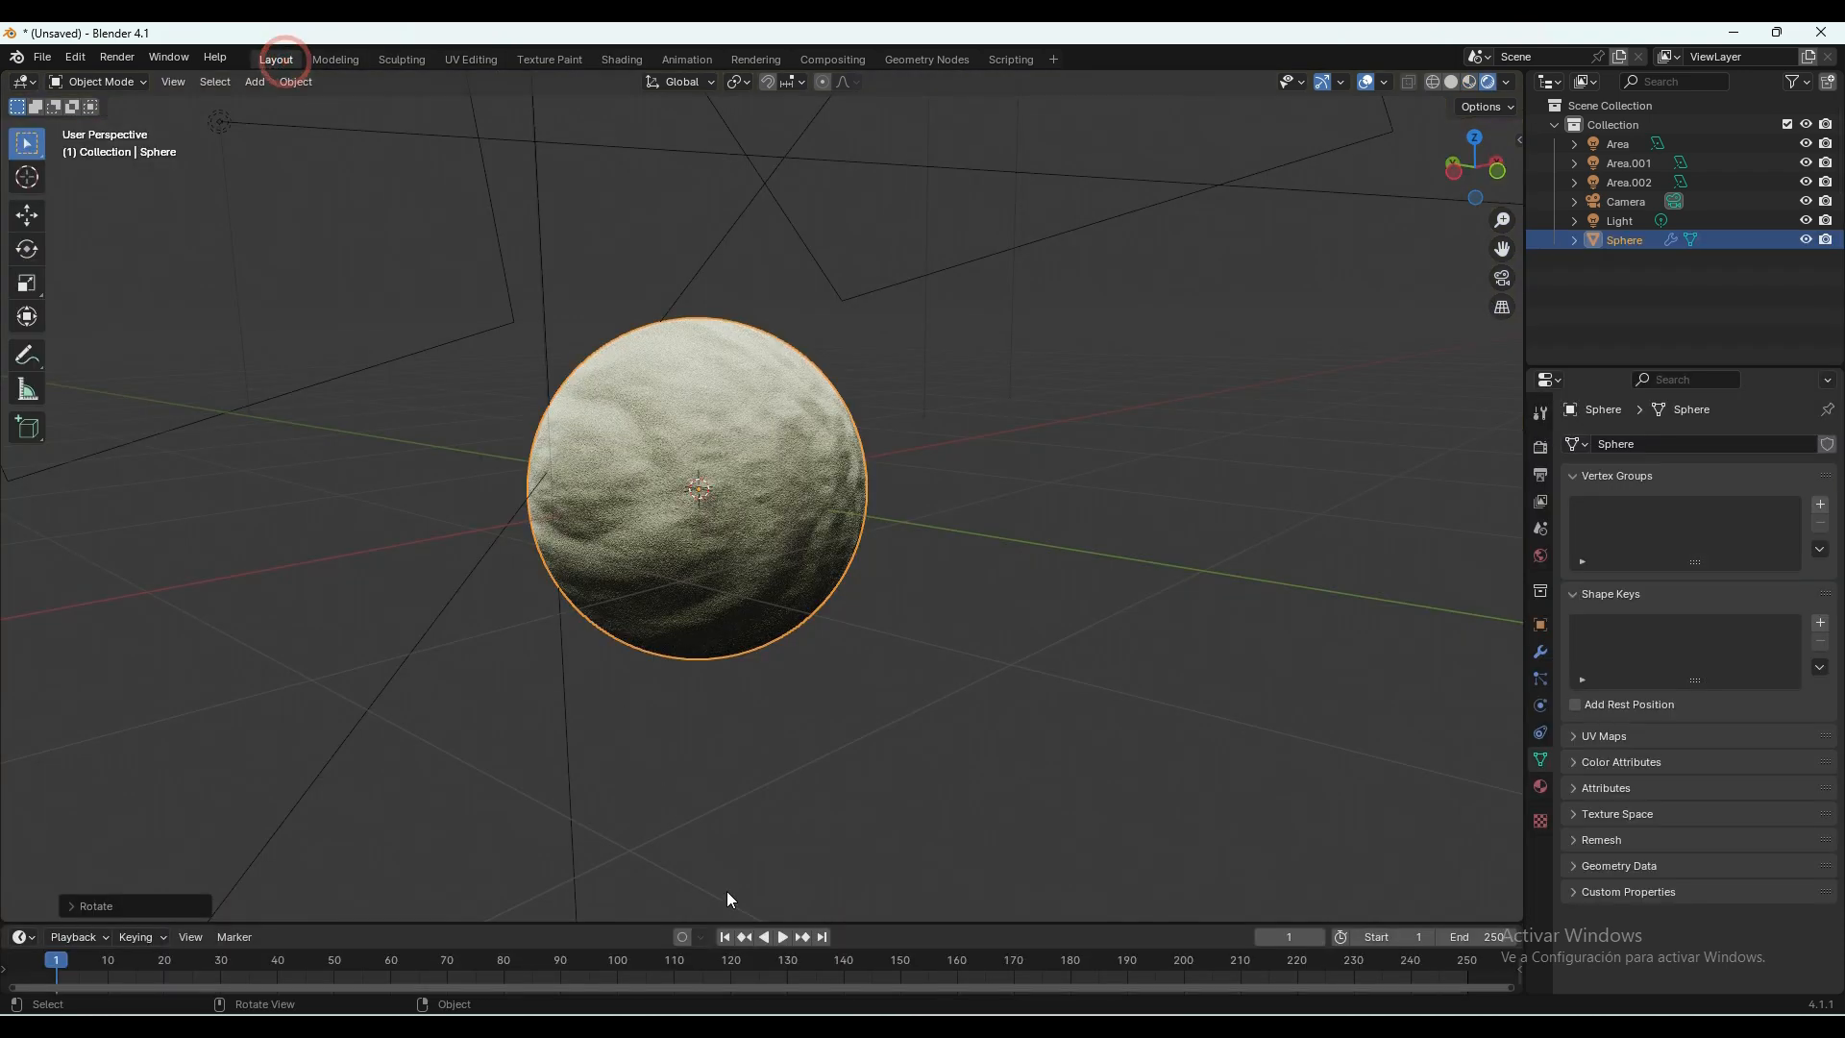
{"action": "left_click_drag", "start_coordinate": [715, 919], "coordinate": [706, 600]}
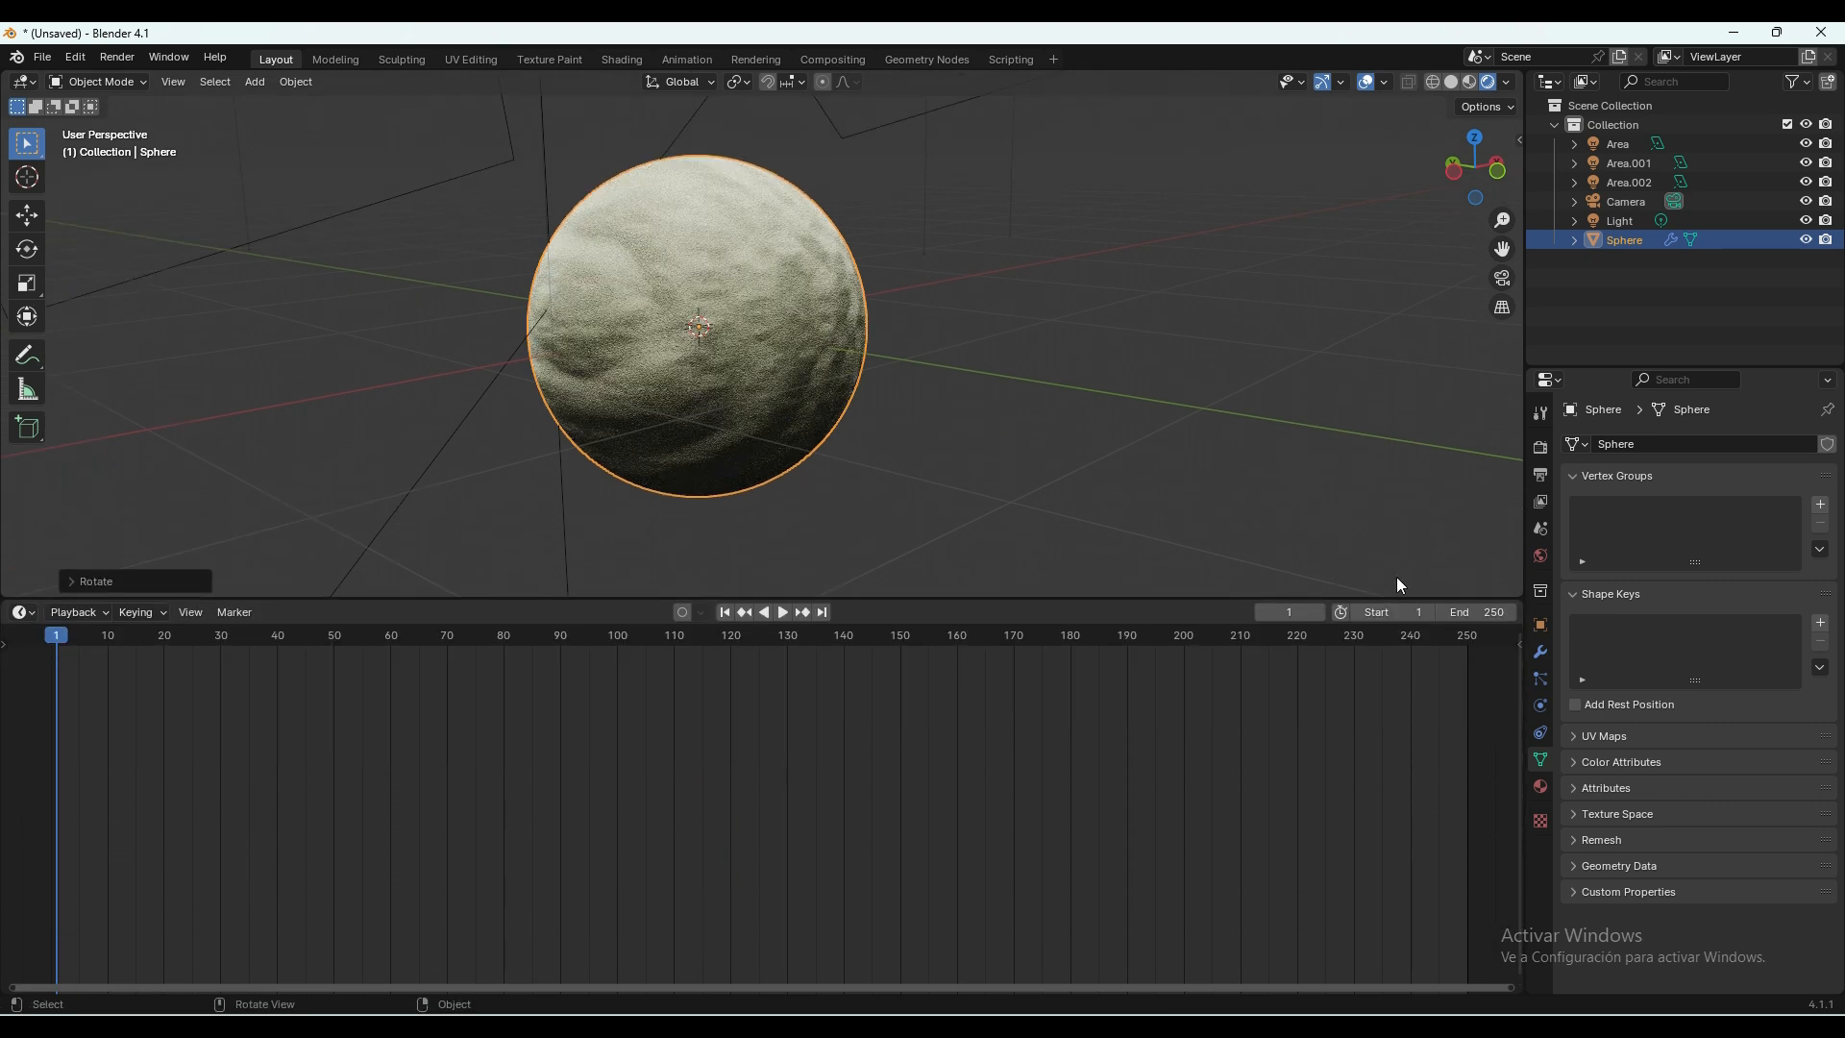
{"action": "left_click", "coordinate": [1473, 611]}
{"action": "type", "text": "1000"}
{"action": "key", "text": "Return"}
{"action": "key", "text": "space"}
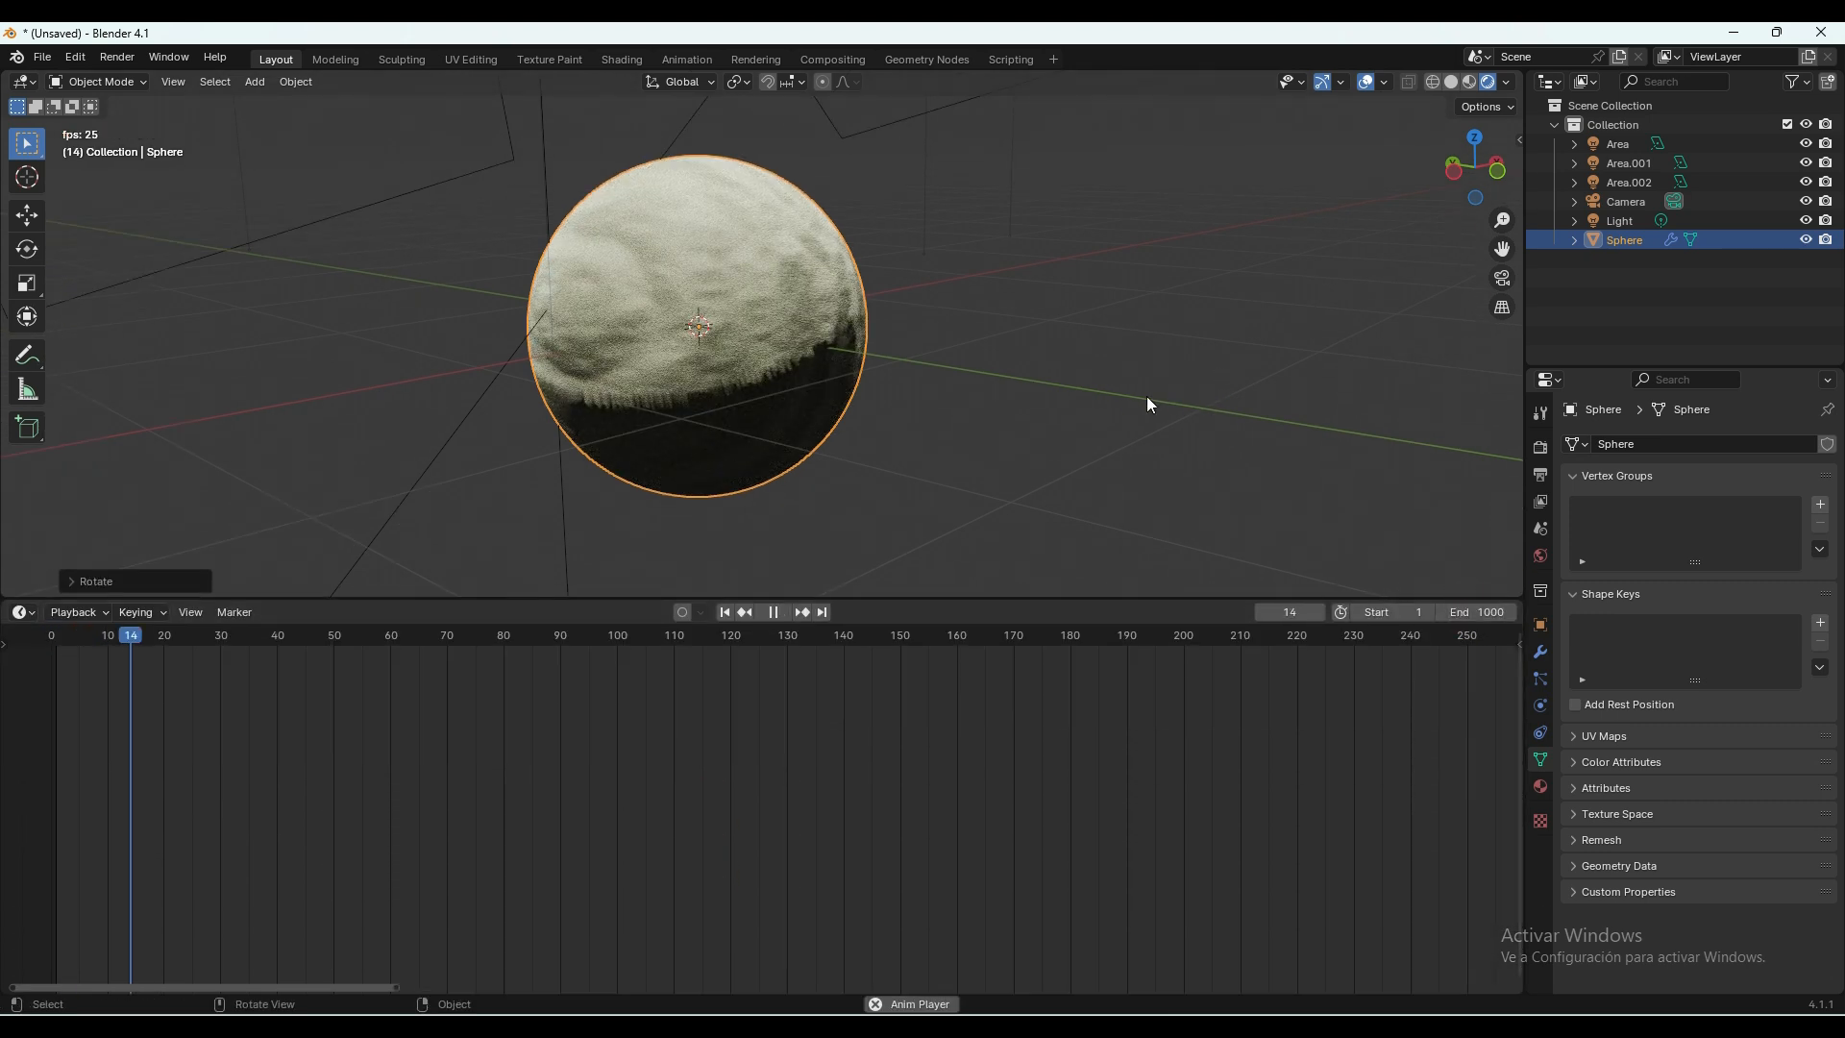
{"action": "middle_click_drag", "start_coordinate": [948, 433], "coordinate": [787, 365]}
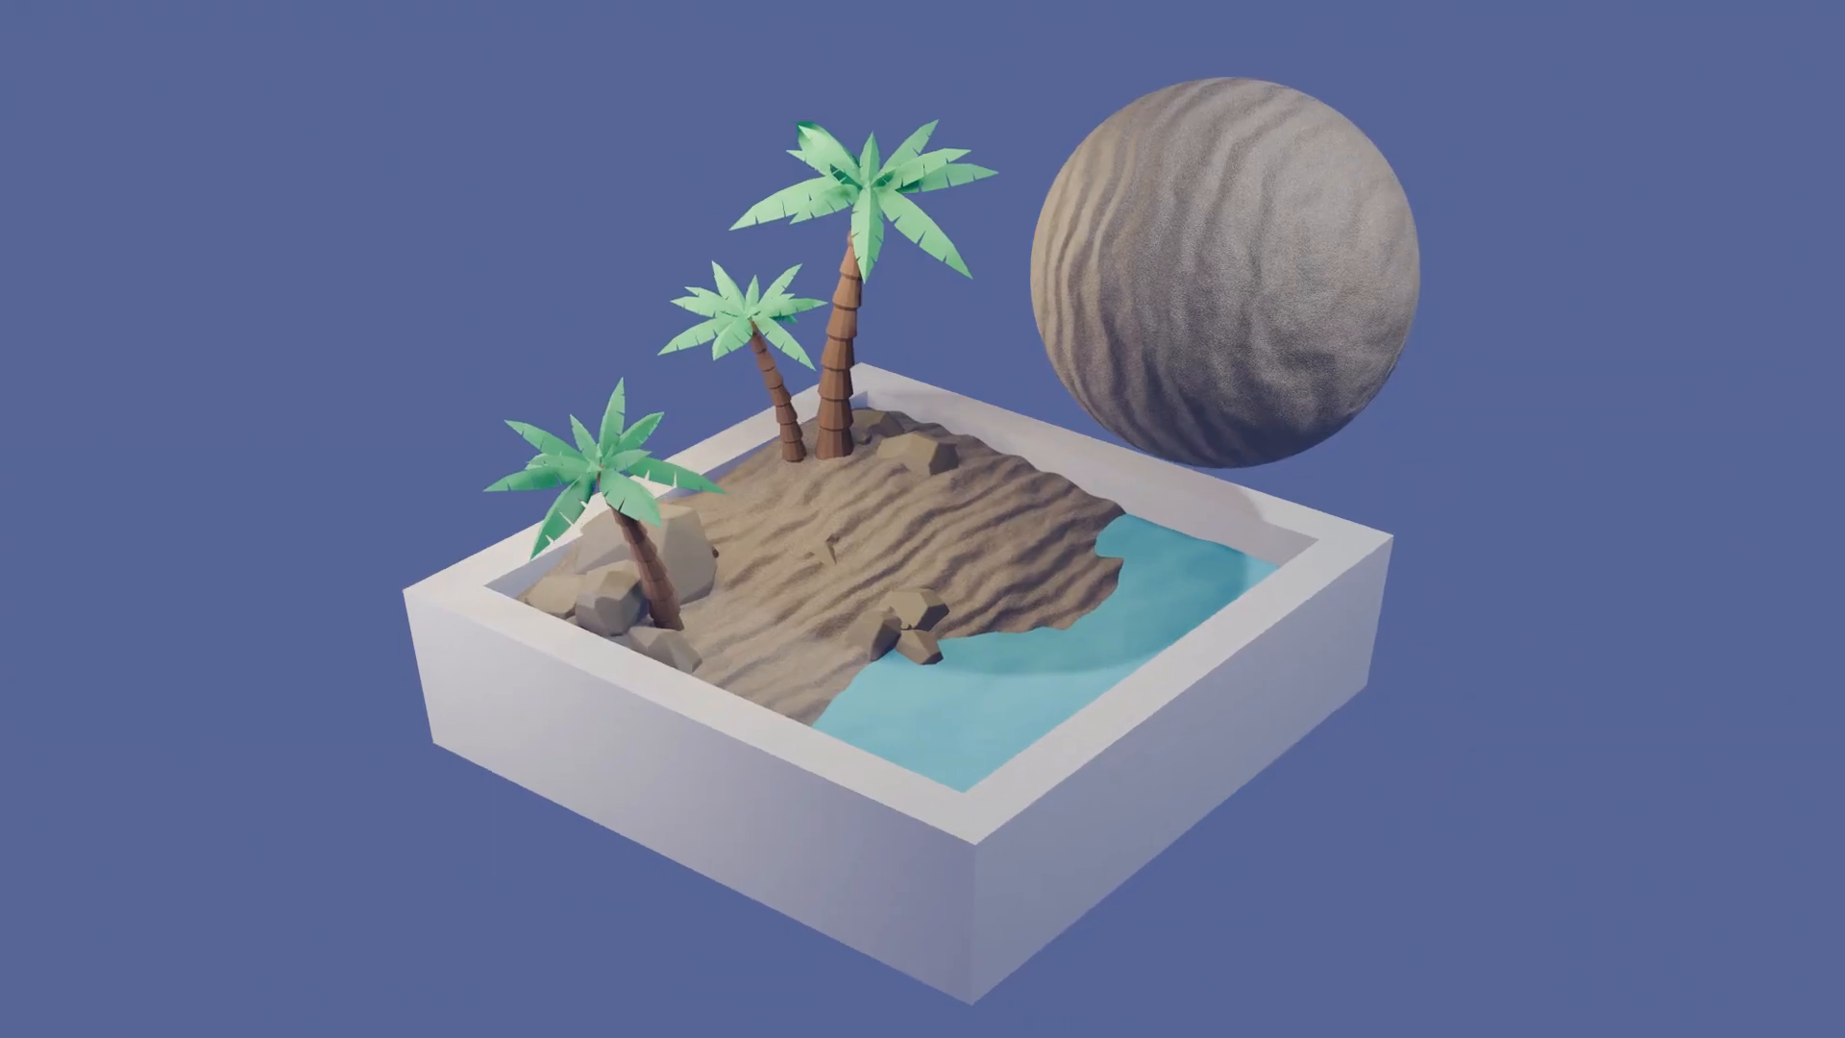